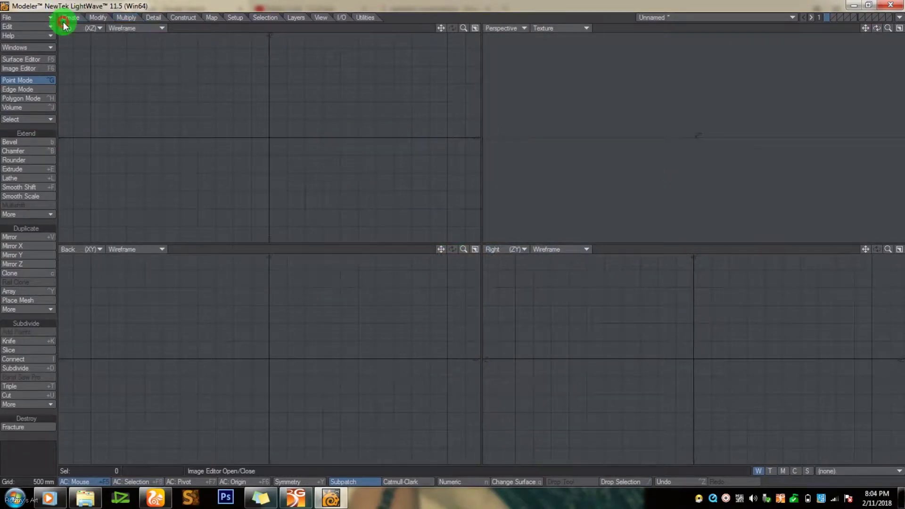
# - Create a flat box about 9.14 m wide, 4.79 m deep and 190 mm high, centred near the origin
pyautogui.click(65, 21)
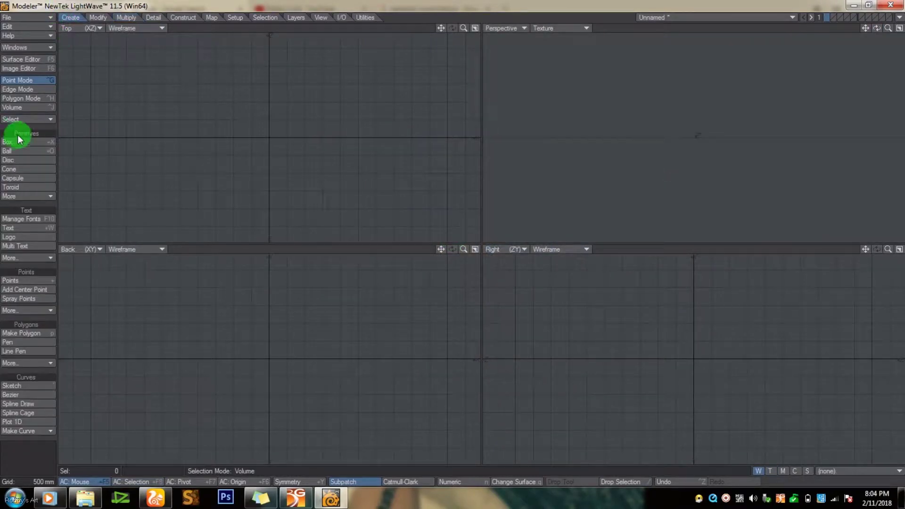
pyautogui.click(14, 143)
pyautogui.moveTo(97, 49); pyautogui.dragTo(424, 220)
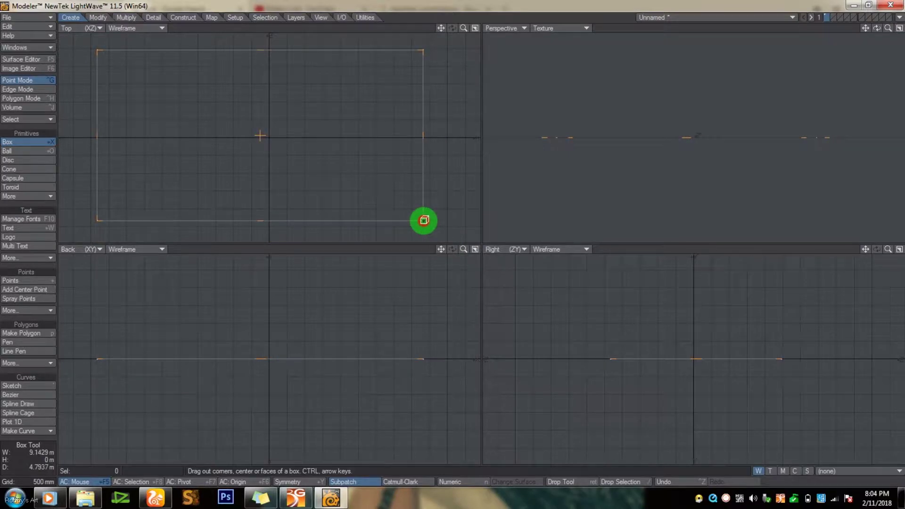
pyautogui.moveTo(259, 355); pyautogui.dragTo(260, 352)
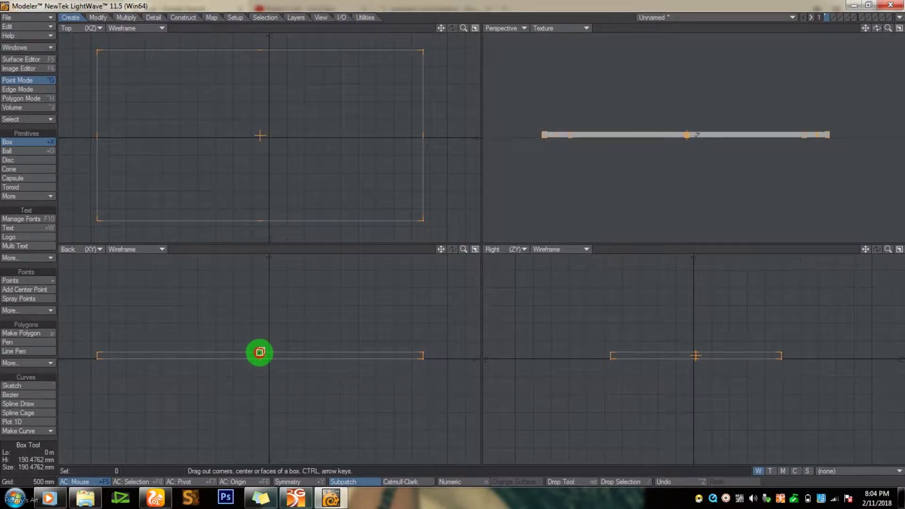
pyautogui.press('space')
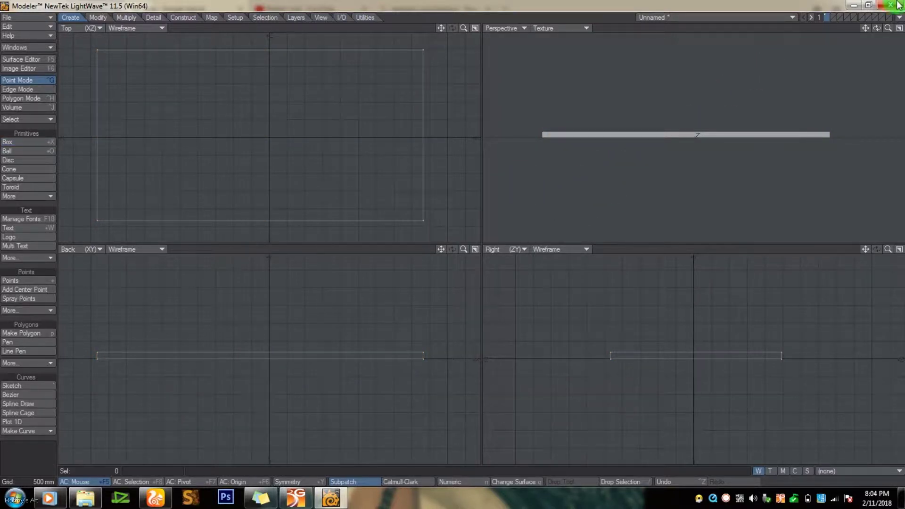
# - In edge mode, select eight of the slab's edges as UV seams, leaving one long top edge unselected
pyautogui.moveTo(877, 30); pyautogui.dragTo(453, 238)
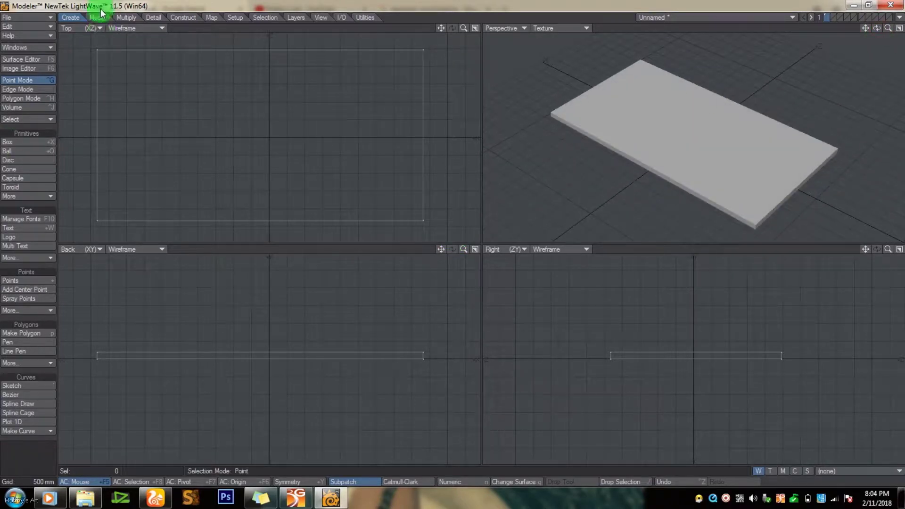
pyautogui.click(26, 98)
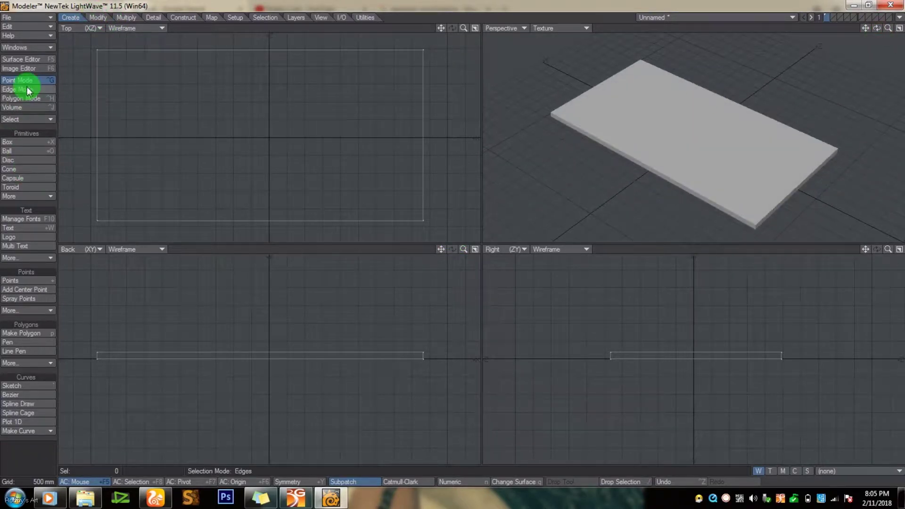
pyautogui.click(27, 89)
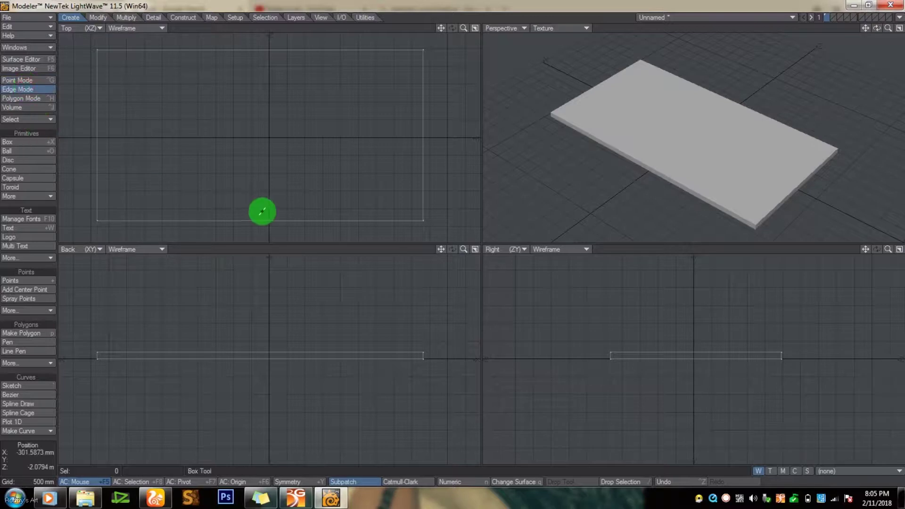
pyautogui.click(622, 151)
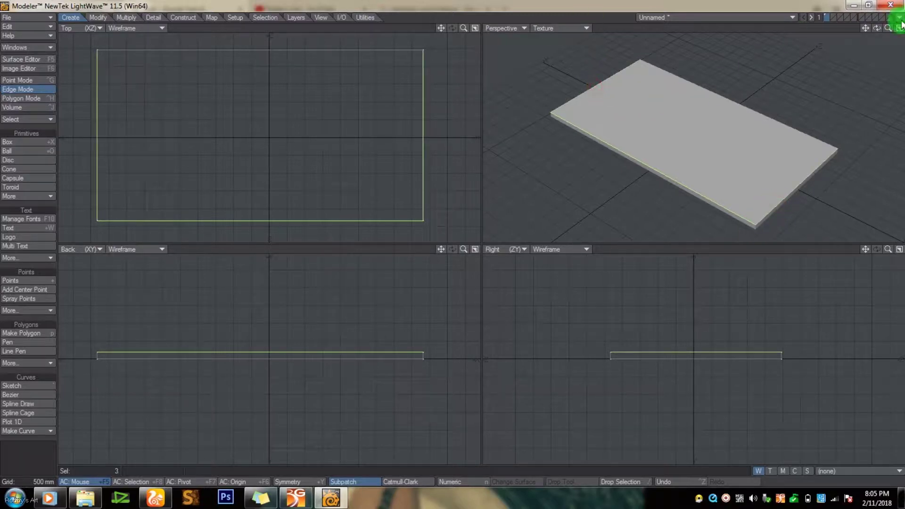
pyautogui.moveTo(876, 28); pyautogui.dragTo(830, 127)
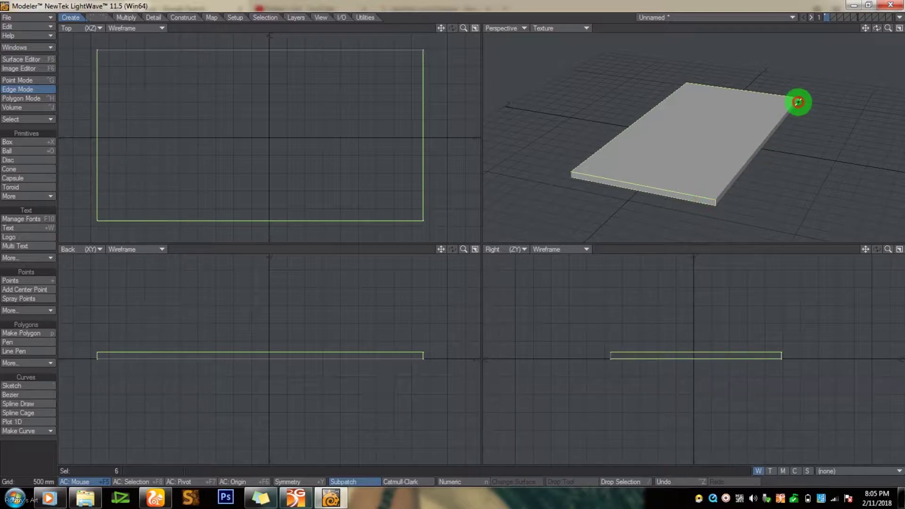
pyautogui.moveTo(877, 28); pyautogui.dragTo(856, 145)
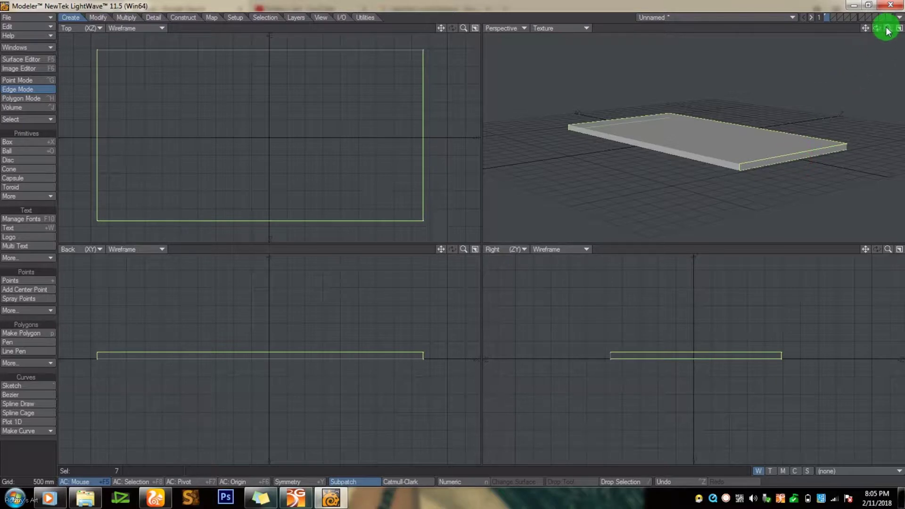
pyautogui.moveTo(877, 28)
pyautogui.mouseDown()
pyautogui.moveTo(451, 241)
pyautogui.moveTo(877, 29)
pyautogui.mouseUp()
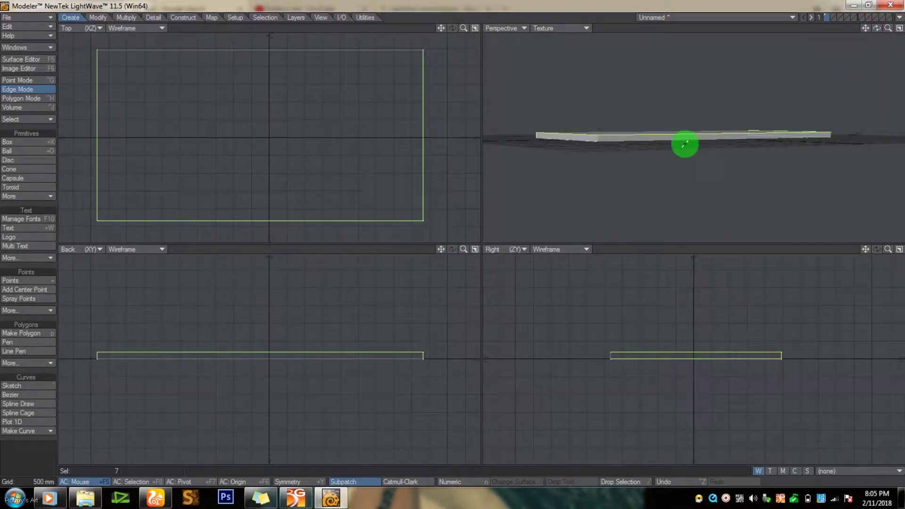
pyautogui.moveTo(453, 237); pyautogui.dragTo(877, 28)
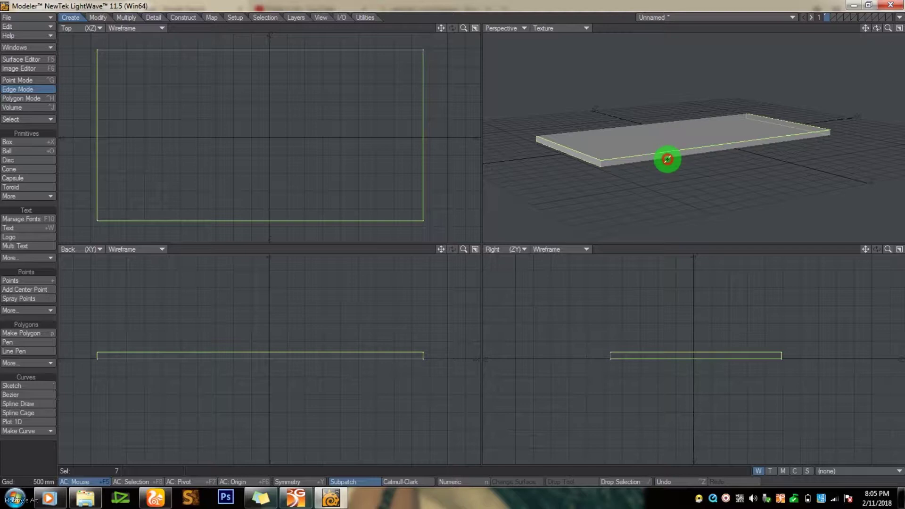
pyautogui.moveTo(877, 28); pyautogui.dragTo(257, 121)
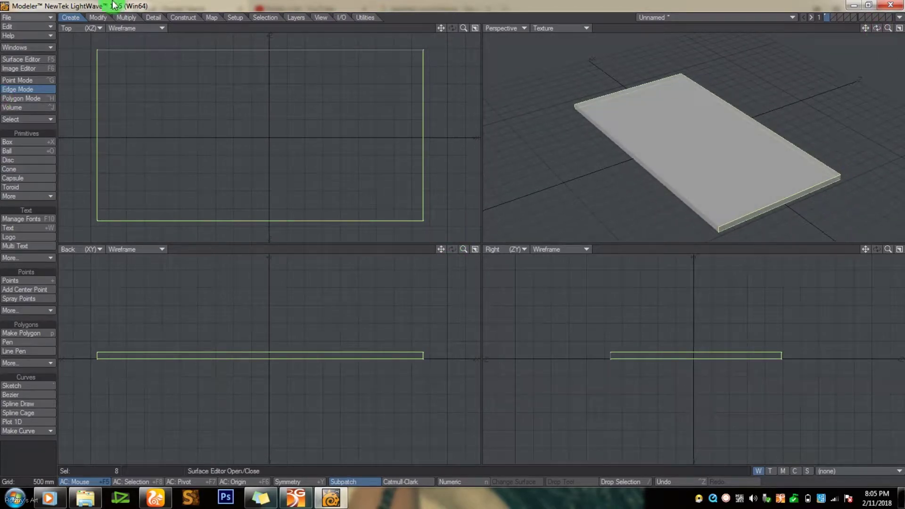
# - Switch the Top viewport to UV Texture and unwrap the slab along the selected edges with ABF UV Unwrap
pyautogui.click(212, 17)
pyautogui.click(80, 27)
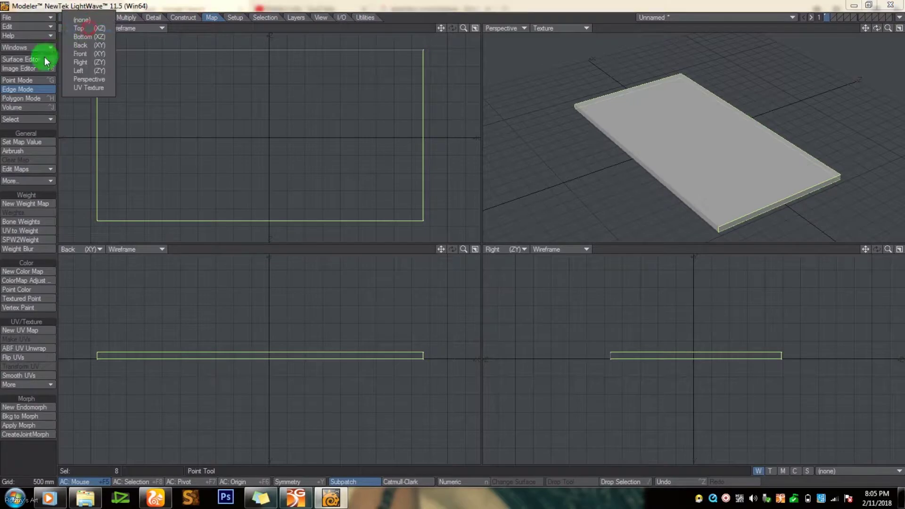
pyautogui.click(90, 87)
pyautogui.press('a')
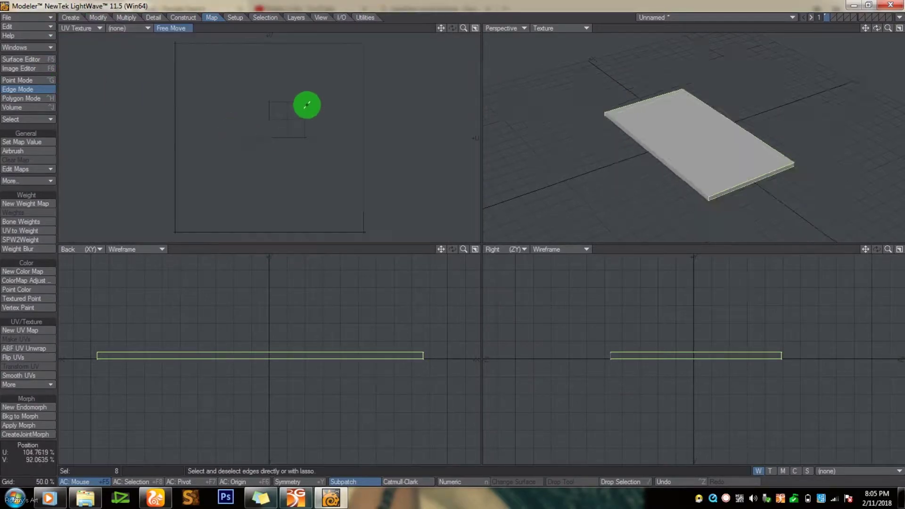
pyautogui.click(21, 350)
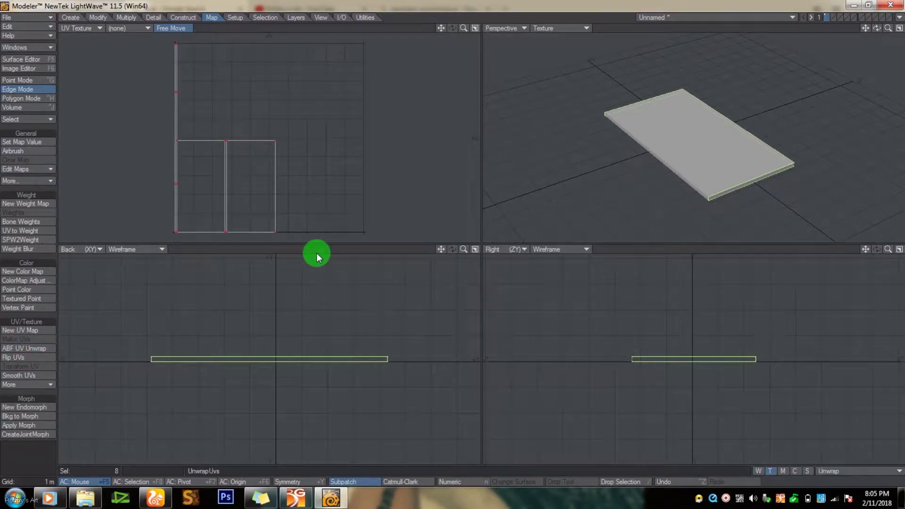
pyautogui.click(243, 143)
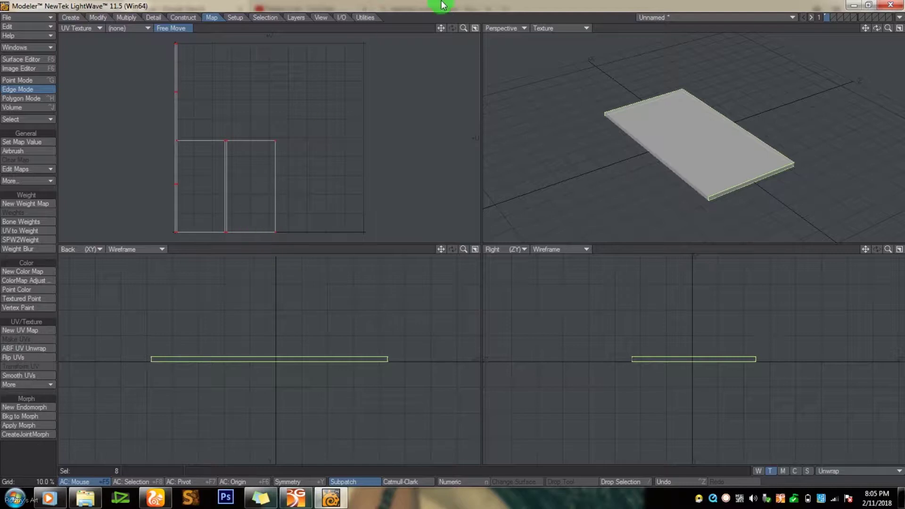
pyautogui.press('a')
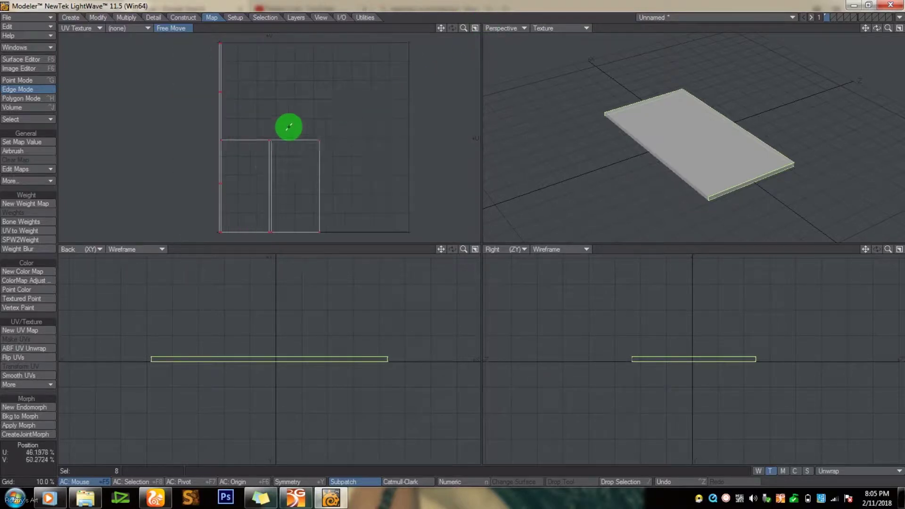
pyautogui.moveTo(461, 31); pyautogui.dragTo(453, 236)
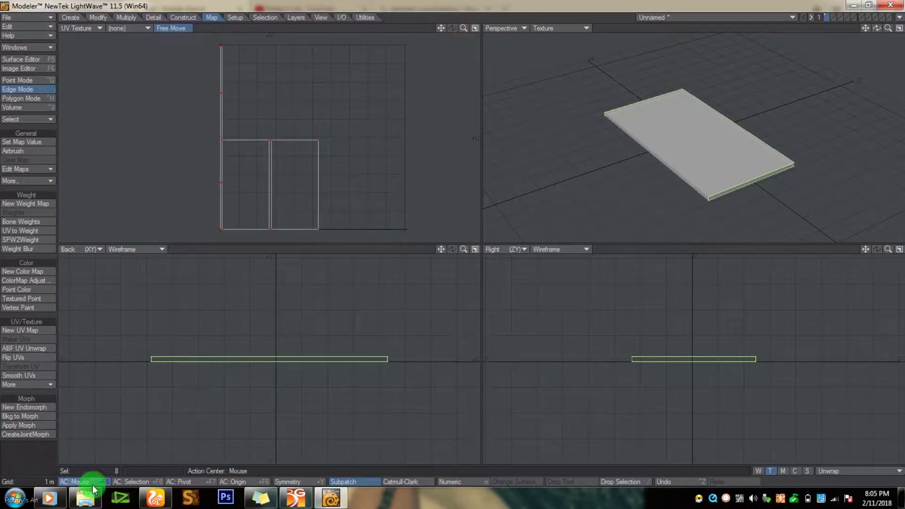
# - From the Downloads folder in Windows Explorer, load Free-Seamless-Wood-Textures-Patterns-For-3D-Mapping-2.jpg into LightWave Modeler
pyautogui.moveTo(85, 505)
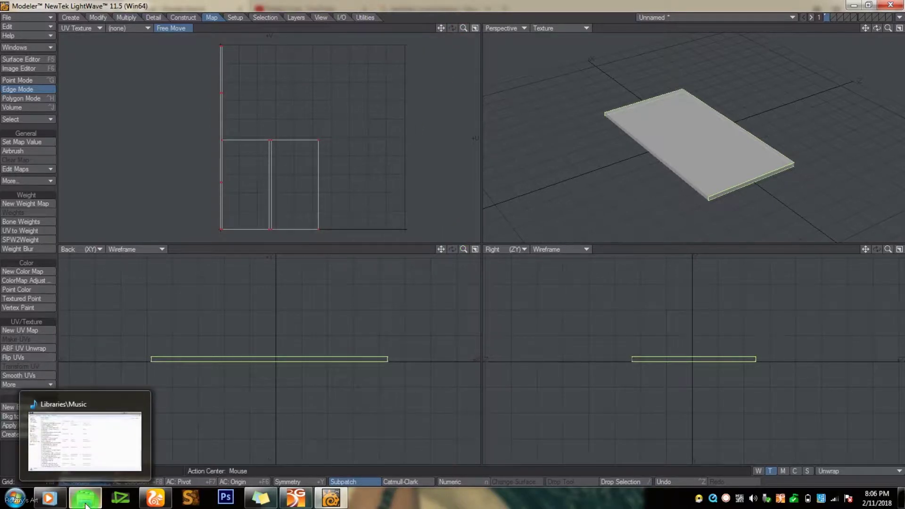
pyautogui.click(85, 504)
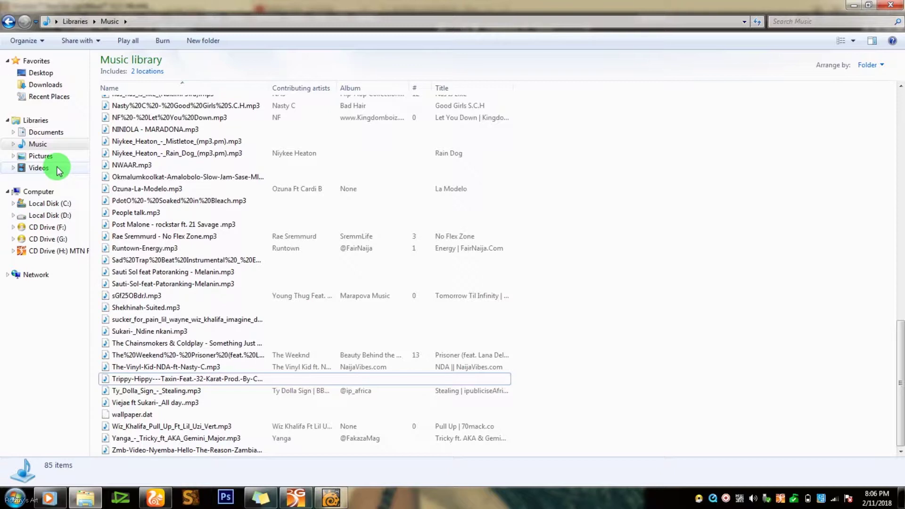
pyautogui.click(75, 84)
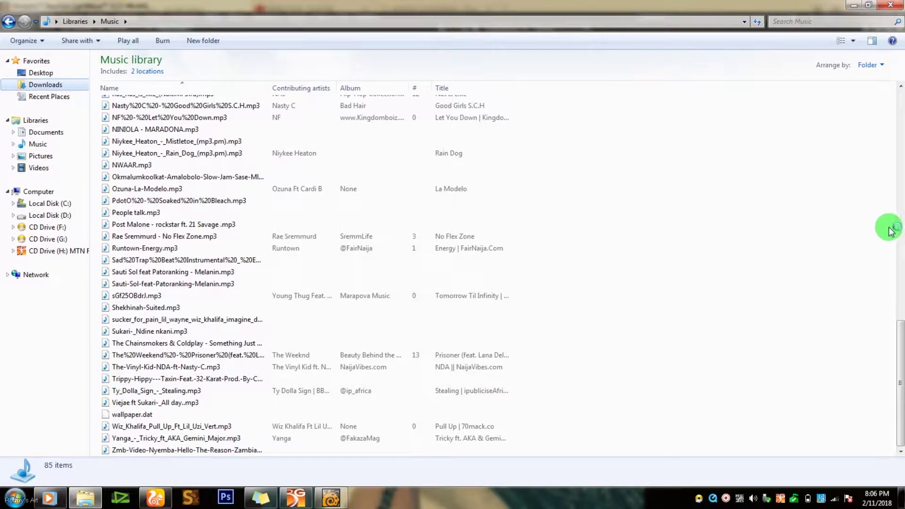
pyautogui.scroll(-5, 541, 415)
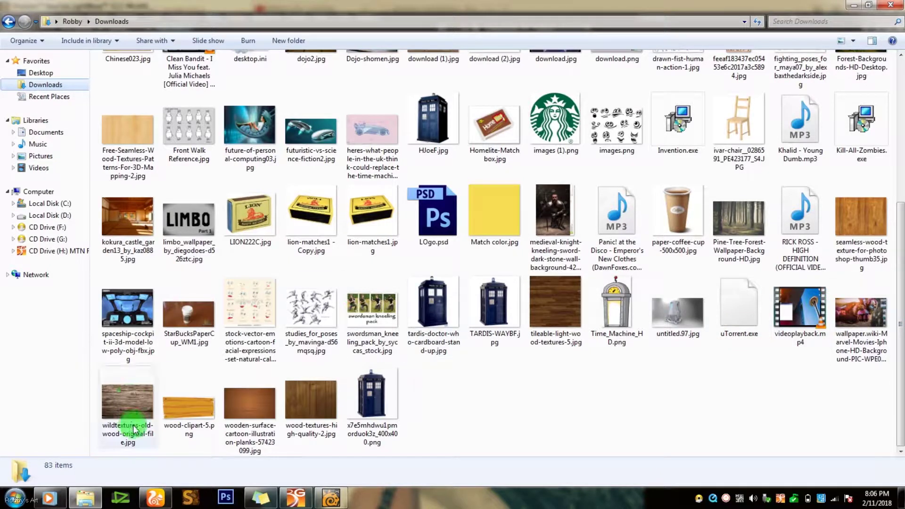
pyautogui.click(123, 141)
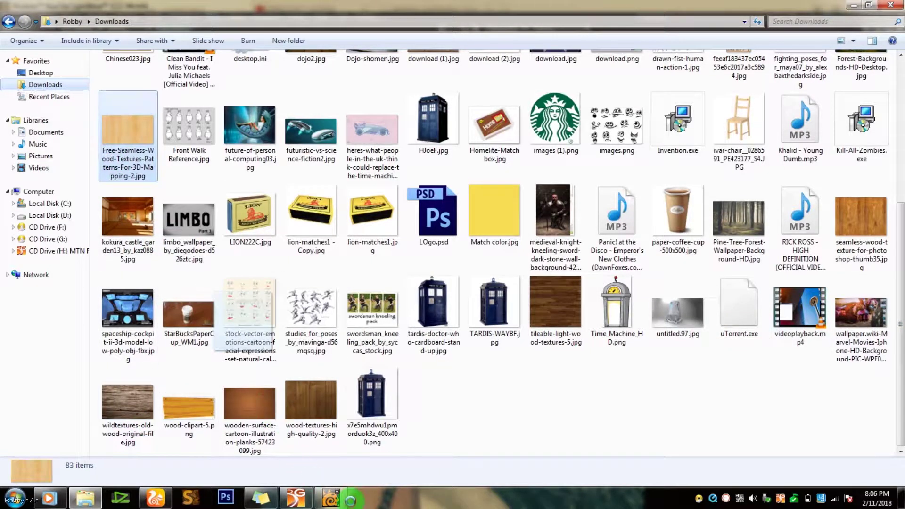
pyautogui.moveTo(334, 492); pyautogui.dragTo(353, 171)
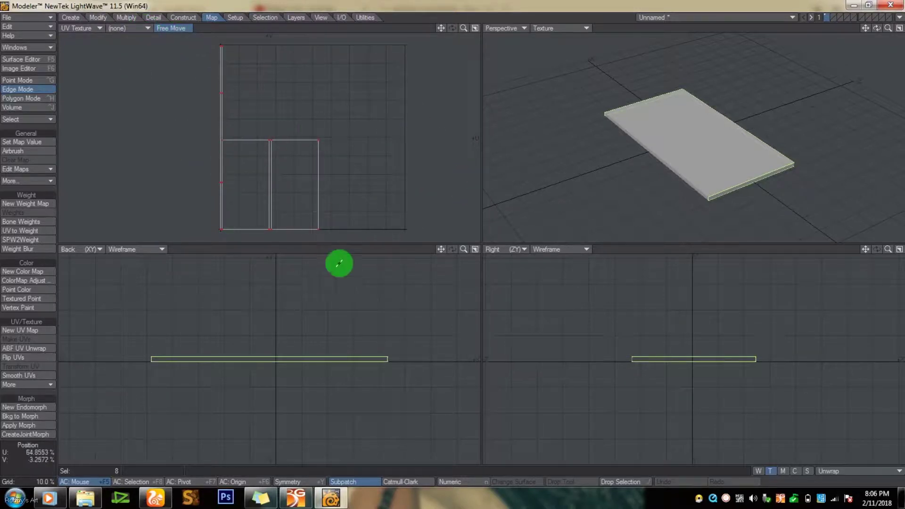
# - Switch to polygon mode and show the seamless wood image as the backdrop of the UV view
pyautogui.click(353, 481)
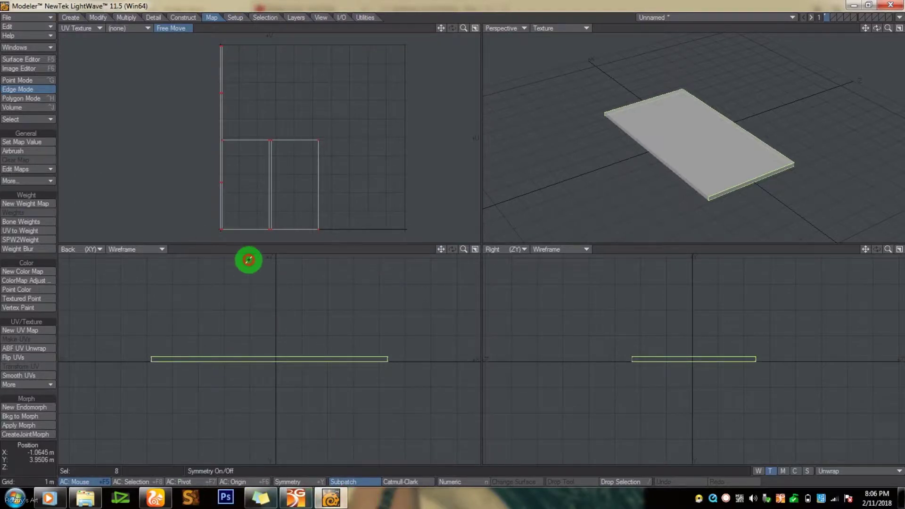
pyautogui.press('space')
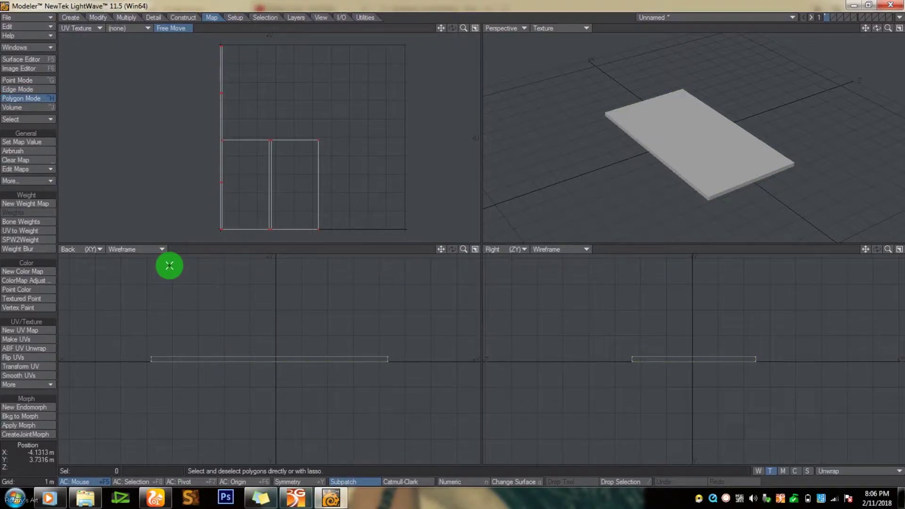
pyautogui.click(130, 29)
pyautogui.click(129, 40)
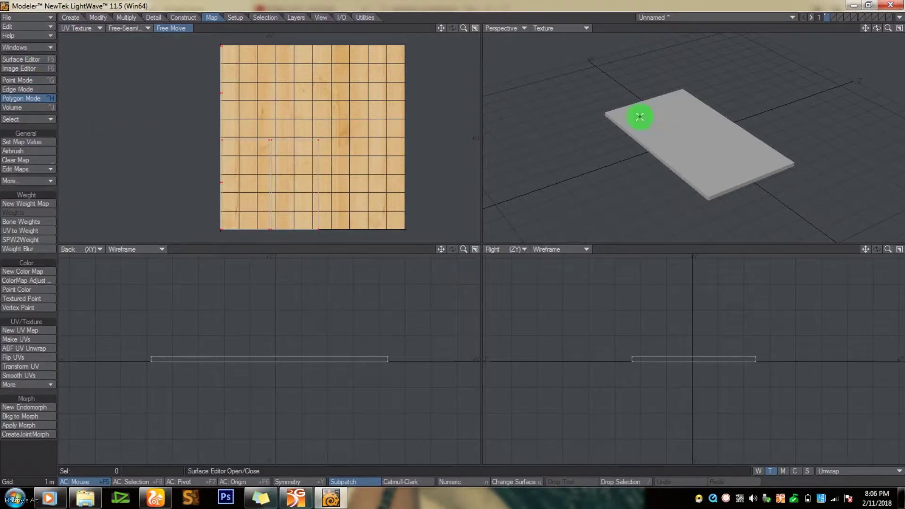
# - Assign a new surface named Desk to the slab with Smoothing enabled
pyautogui.click(513, 482)
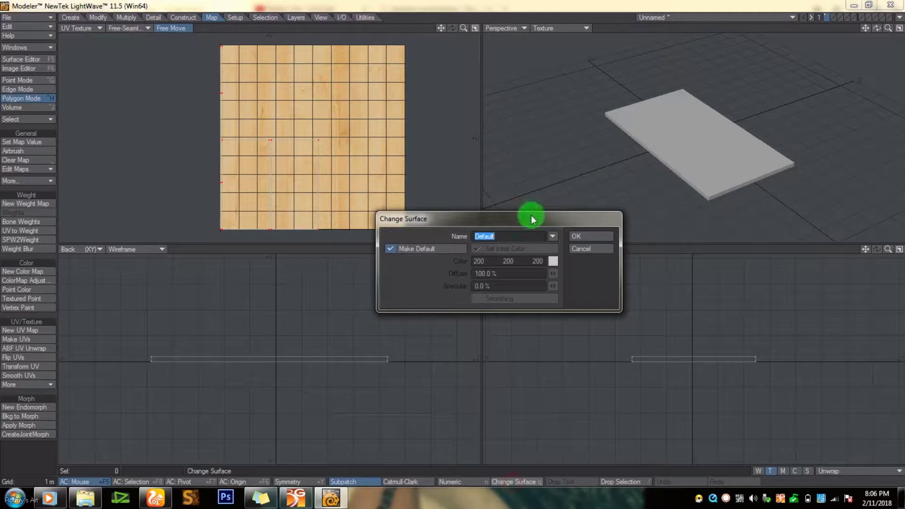
pyautogui.click(511, 235)
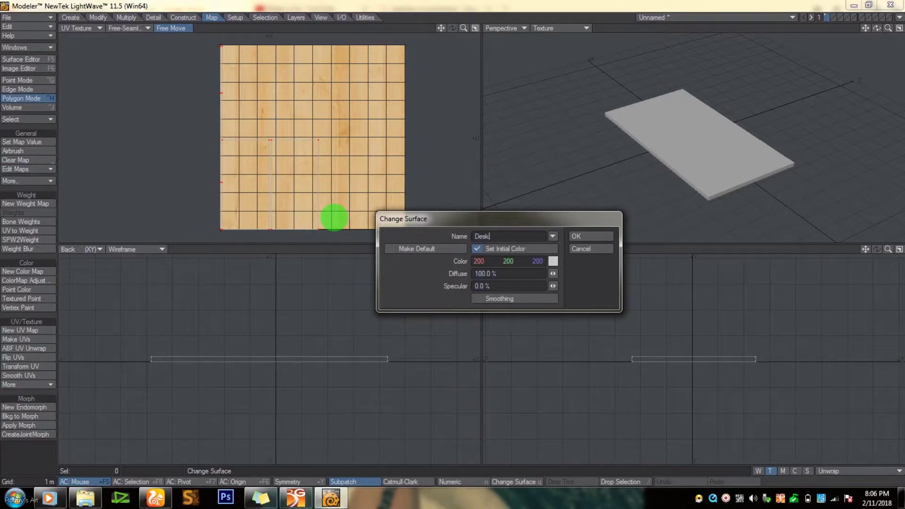
pyautogui.click(503, 299)
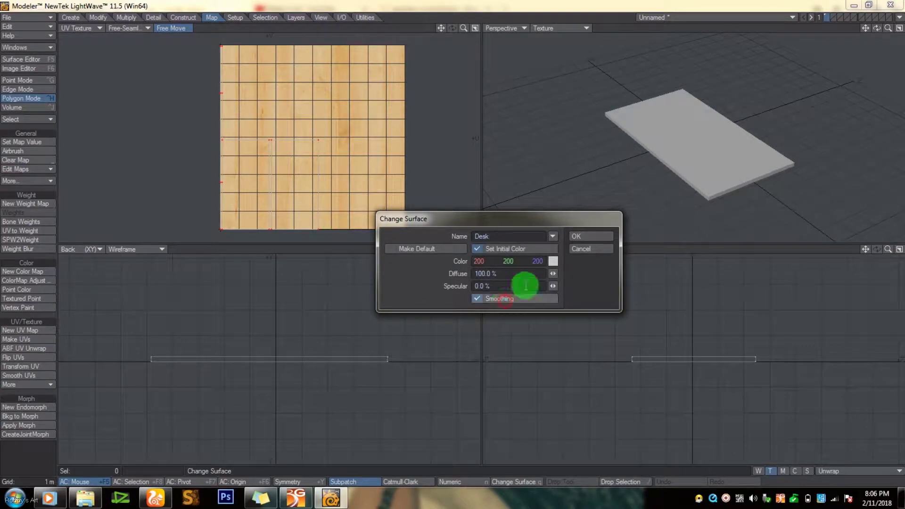
pyautogui.click(582, 237)
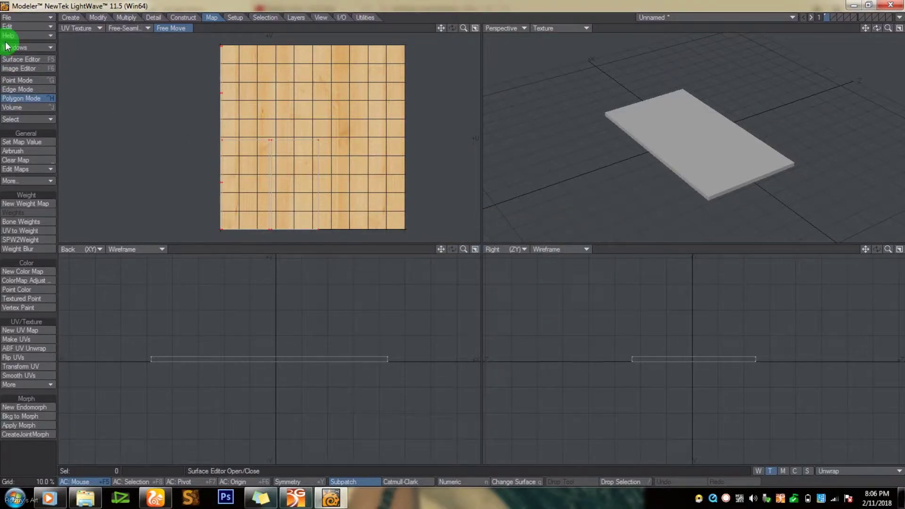
# - Give the Desk surface's Color a UV-projected image texture using the Unwrap map and Free-Seamless-Wood-Textures-Patterns-For-3D-Mapping-2.jpg
pyautogui.click(22, 63)
pyautogui.click(441, 211)
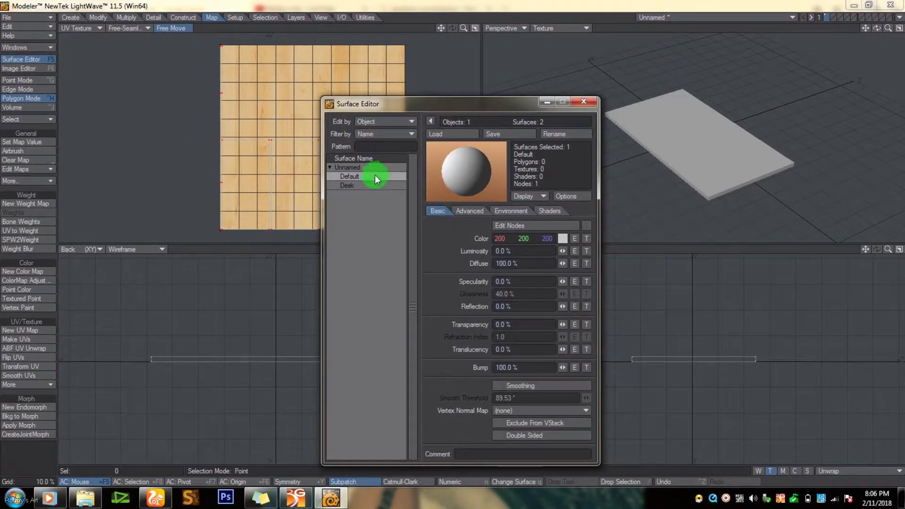
pyautogui.click(370, 186)
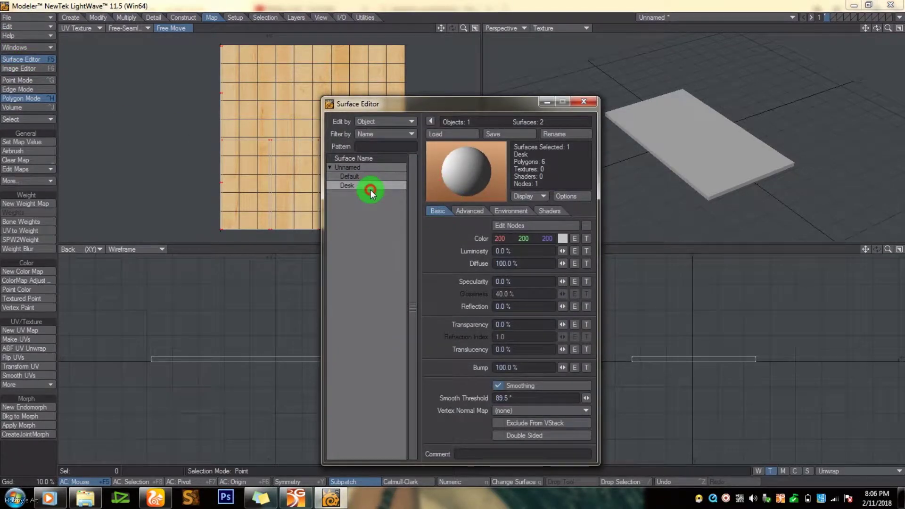
pyautogui.click(587, 239)
pyautogui.click(466, 138)
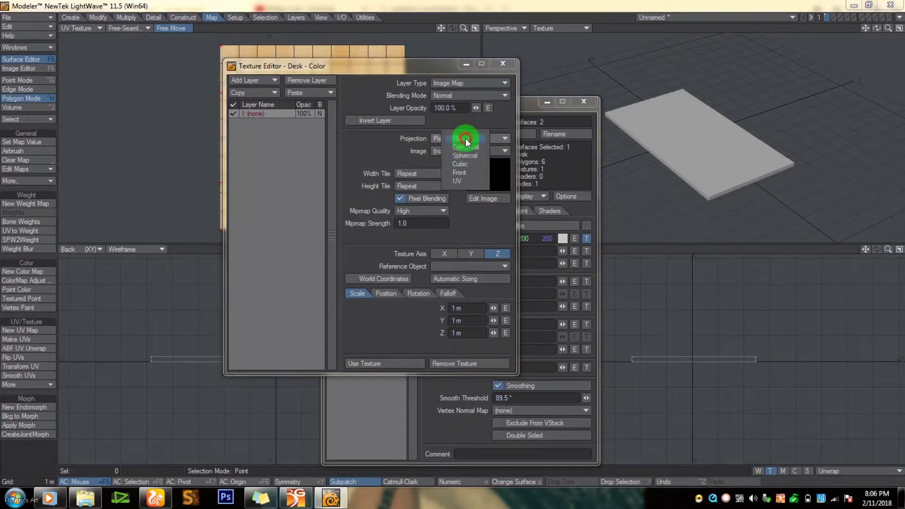
pyautogui.click(459, 182)
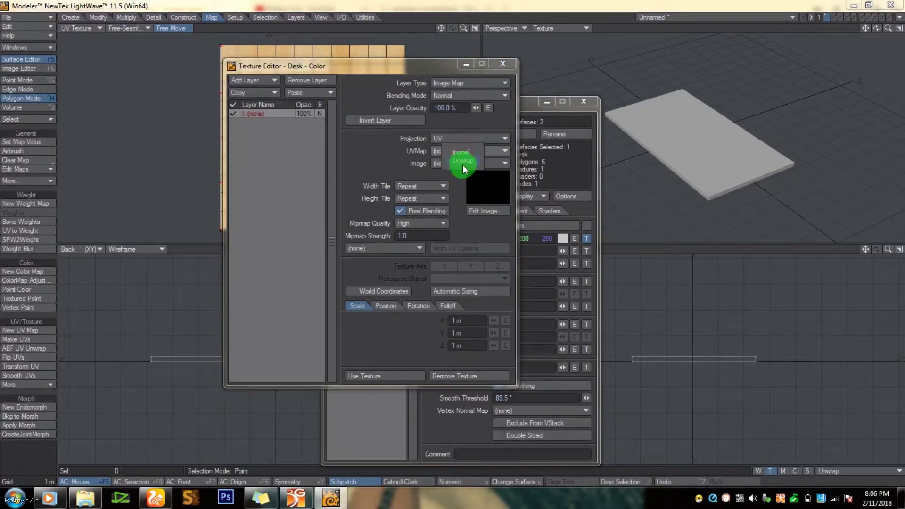
pyautogui.click(463, 162)
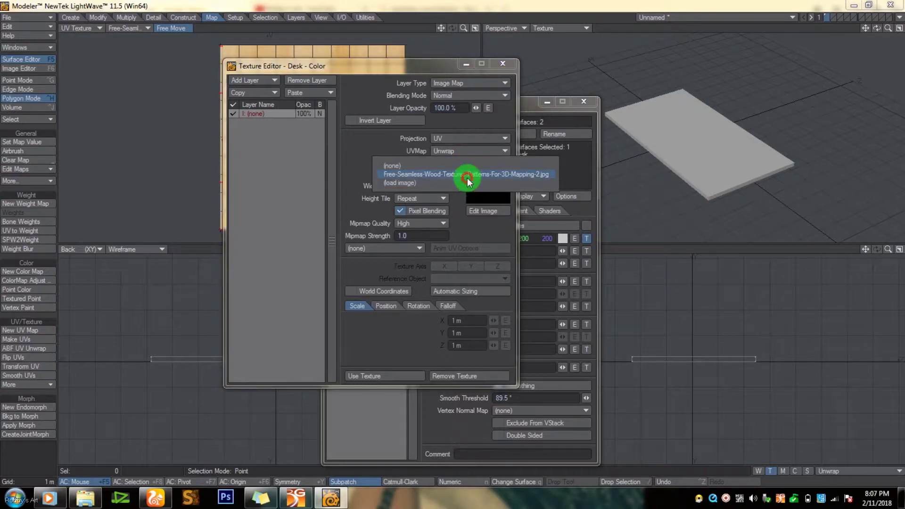
pyautogui.click(467, 173)
pyautogui.click(502, 64)
pyautogui.click(583, 101)
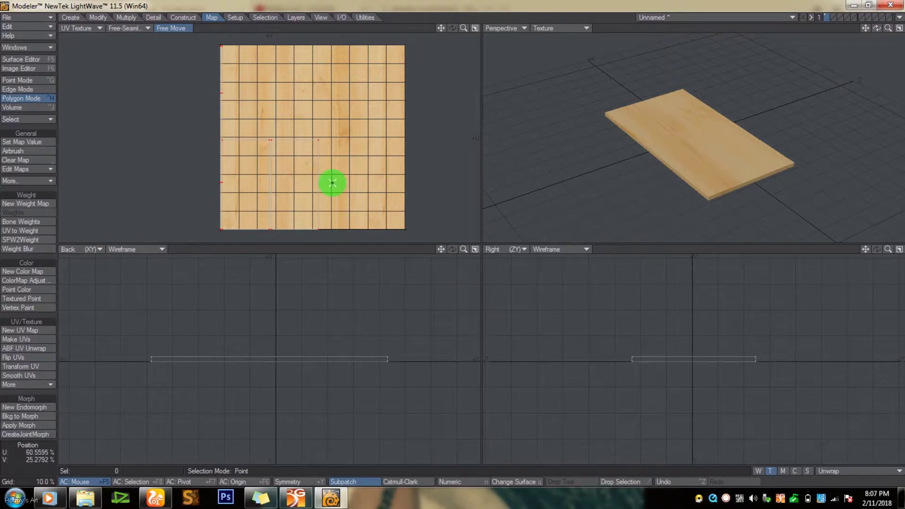
# - Stretch the slab's UV layout well beyond the edges of the wood image to make the grain finer
pyautogui.press('h')
pyautogui.click(453, 237)
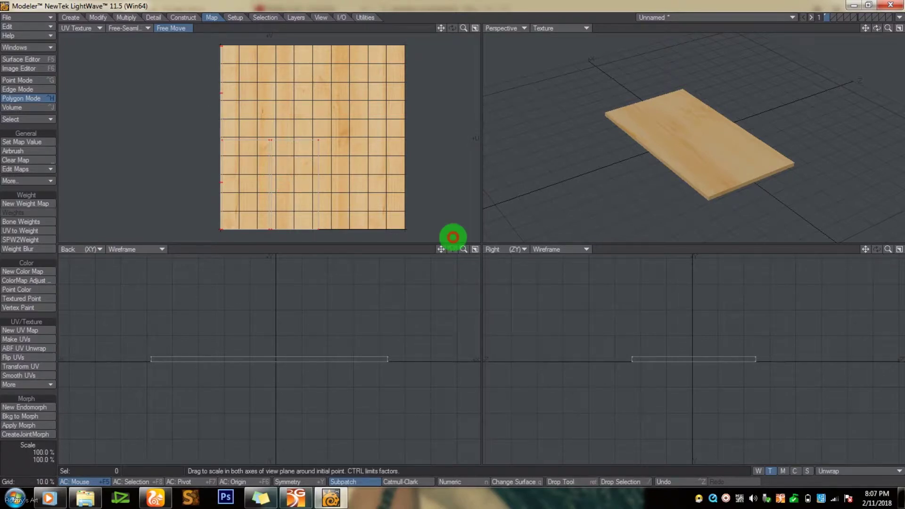
pyautogui.moveTo(453, 237); pyautogui.dragTo(453, 237)
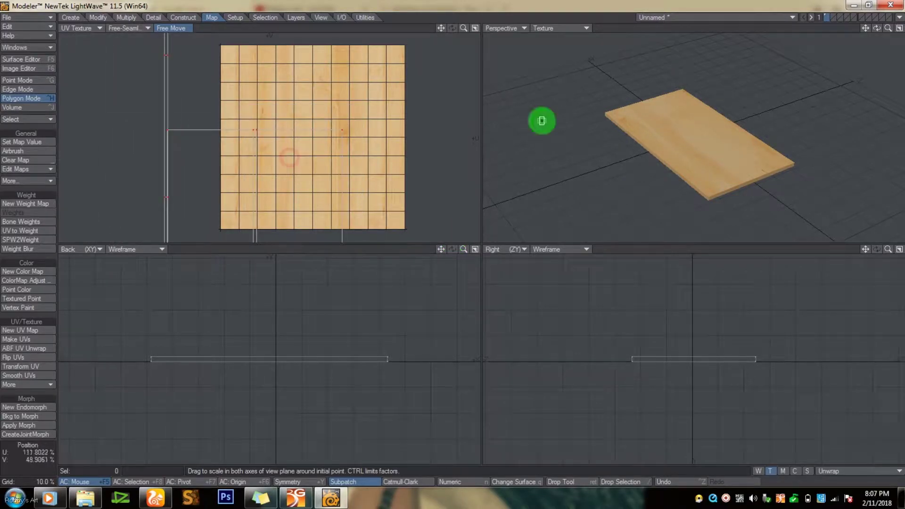
pyautogui.moveTo(392, 143); pyautogui.dragTo(392, 143)
pyautogui.moveTo(889, 27); pyautogui.dragTo(452, 237)
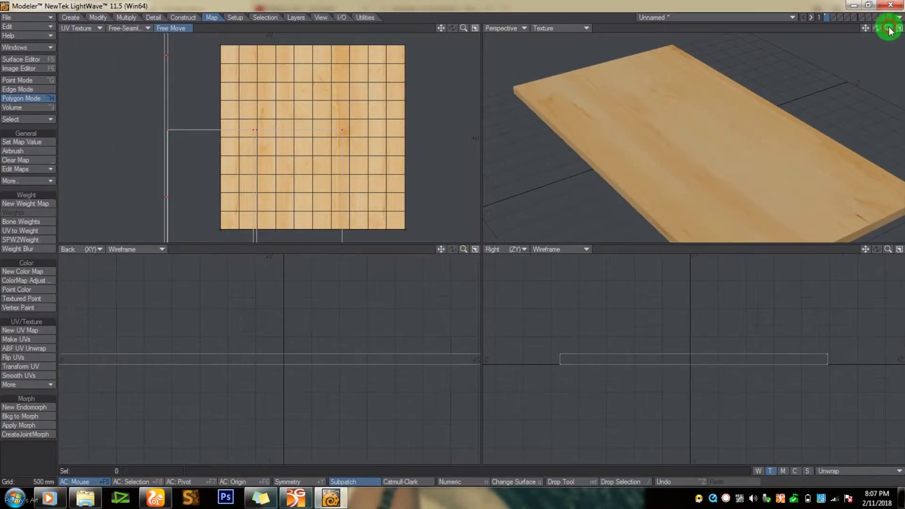
pyautogui.moveTo(877, 29); pyautogui.dragTo(449, 239)
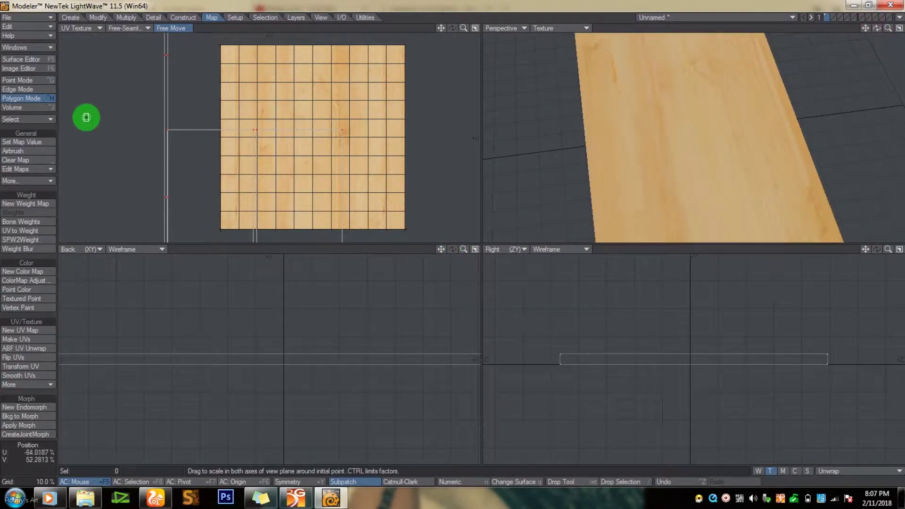
# - Copy the wood layer from the Desk surface's Color texture and paste it into the Diffuse texture with Replace All Layers
pyautogui.click(39, 60)
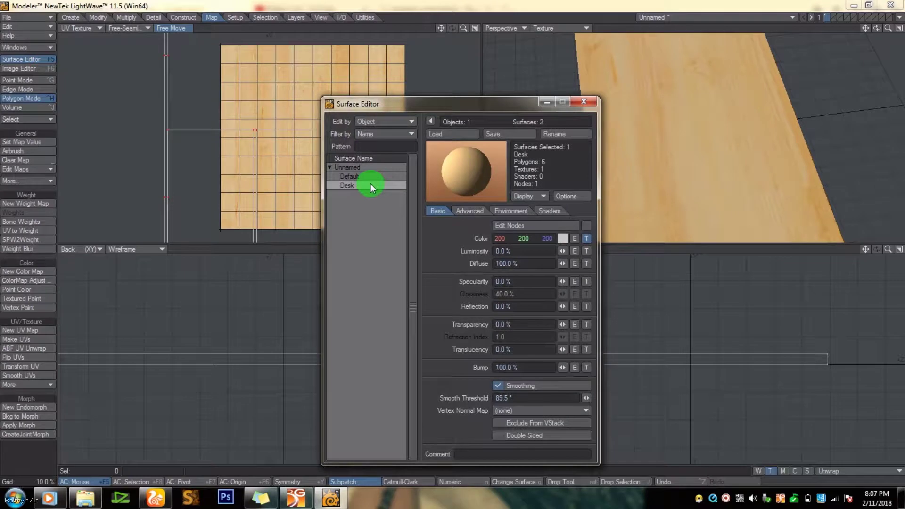
pyautogui.click(588, 239)
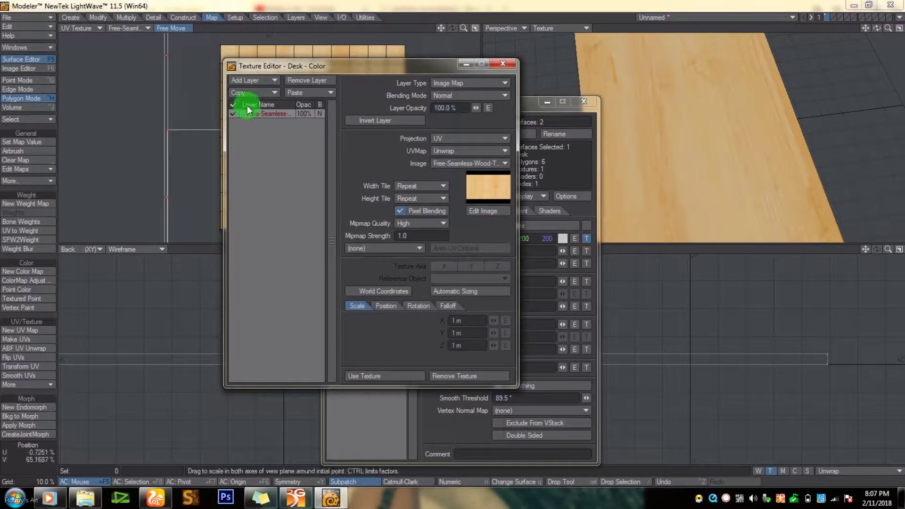
pyautogui.click(261, 92)
pyautogui.click(268, 101)
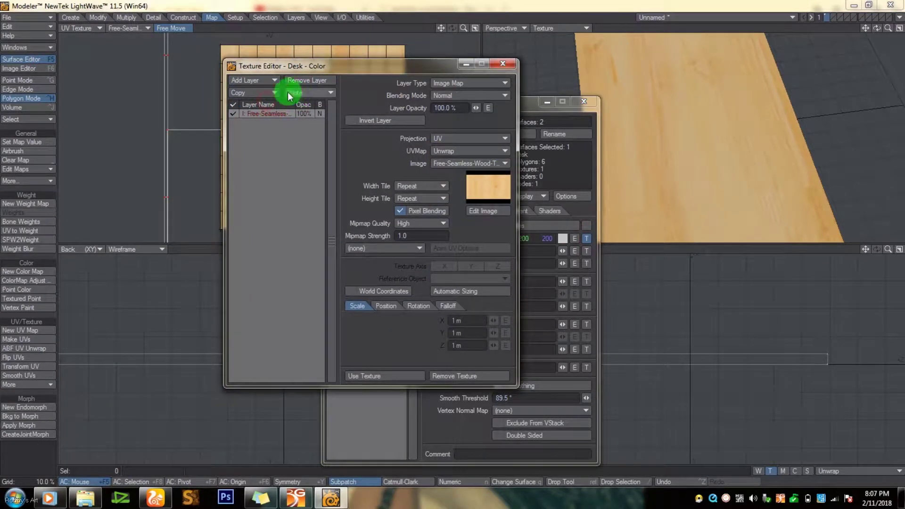
pyautogui.click(498, 65)
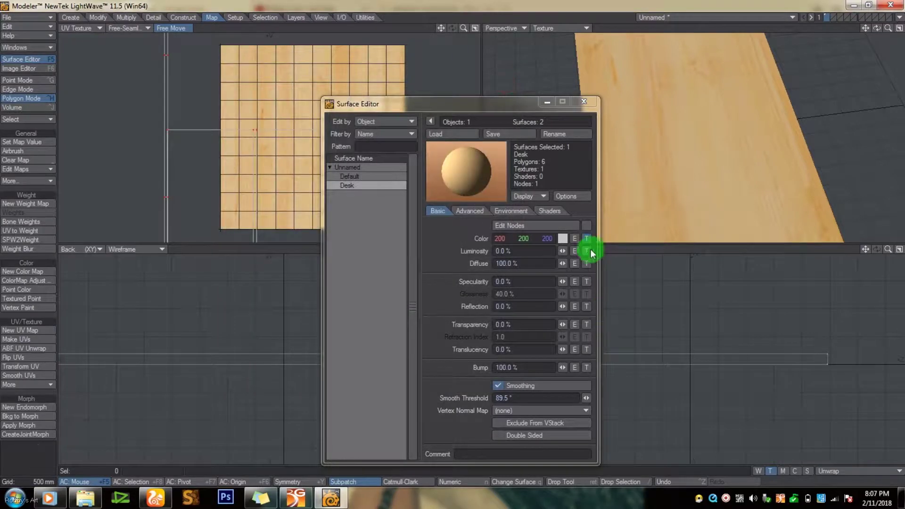
pyautogui.click(586, 264)
pyautogui.click(297, 94)
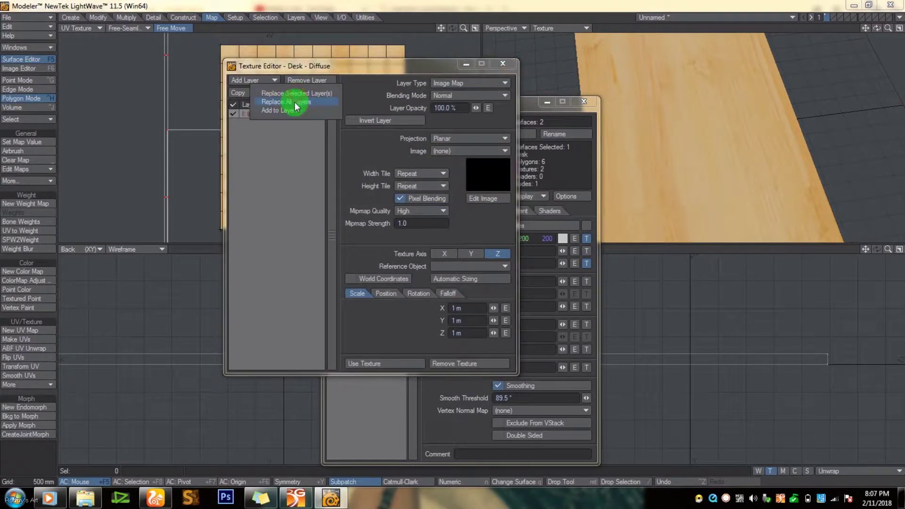
pyautogui.click(296, 102)
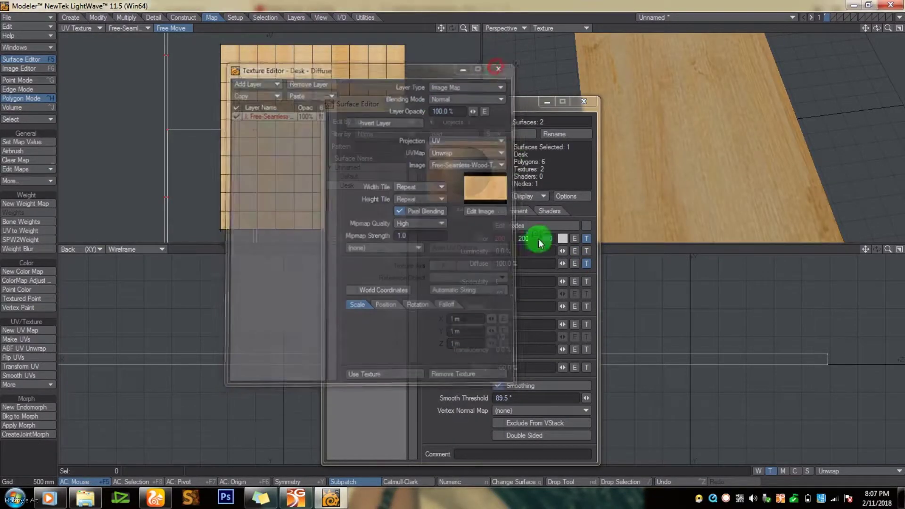
pyautogui.click(502, 63)
# - Add the copied wood layer to the Desk surface's Bump texture and close the surface settings
pyautogui.click(587, 367)
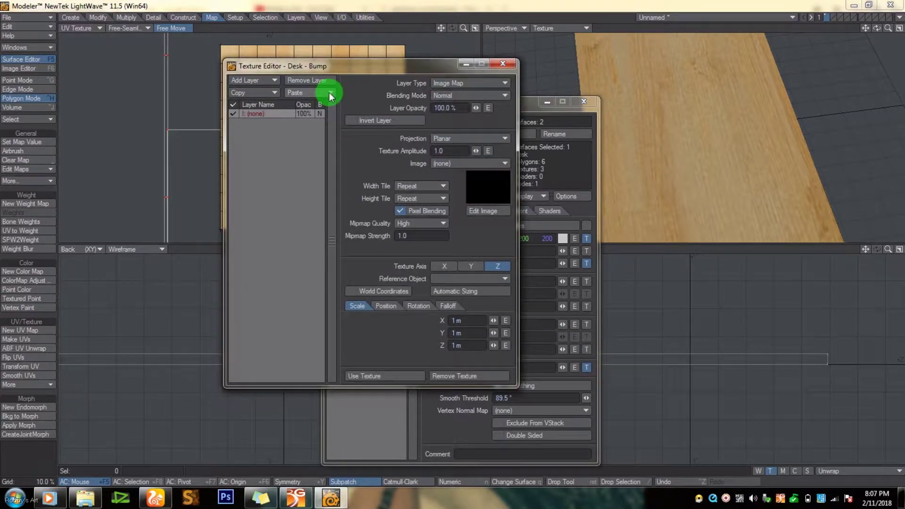
pyautogui.click(318, 93)
pyautogui.click(322, 102)
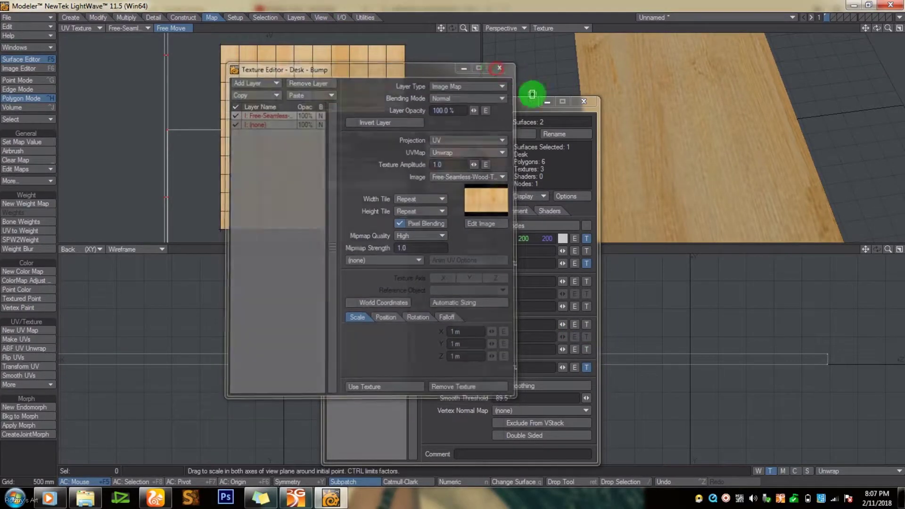
pyautogui.click(502, 63)
pyautogui.click(584, 102)
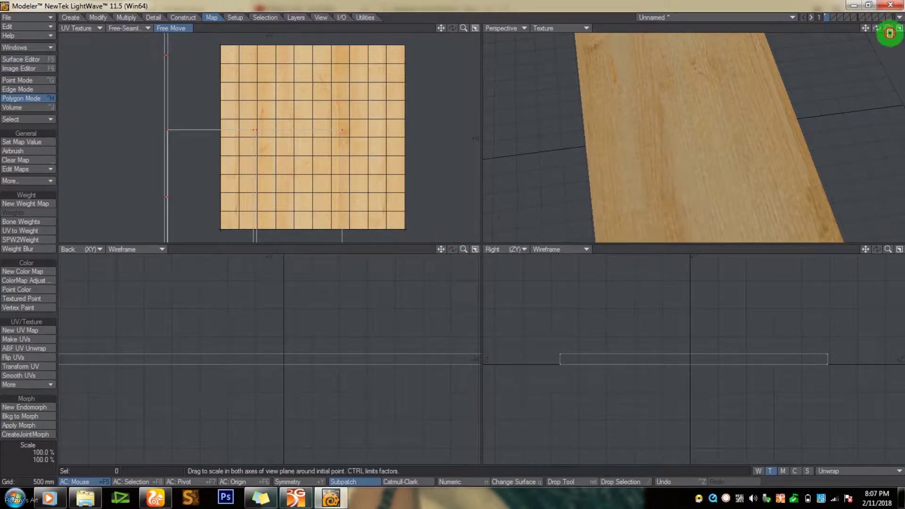
# - Switch the UV Texture viewport back to the Top (XZ) view of the textured slab
pyautogui.press('a')
pyautogui.moveTo(453, 237); pyautogui.dragTo(453, 237)
pyautogui.moveTo(879, 28); pyautogui.dragTo(453, 237)
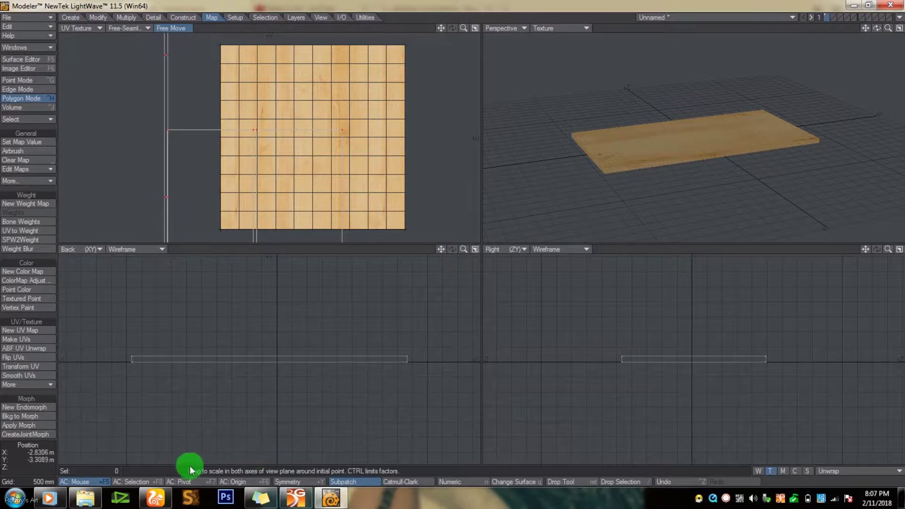
pyautogui.moveTo(155, 497)
pyautogui.moveTo(157, 446)
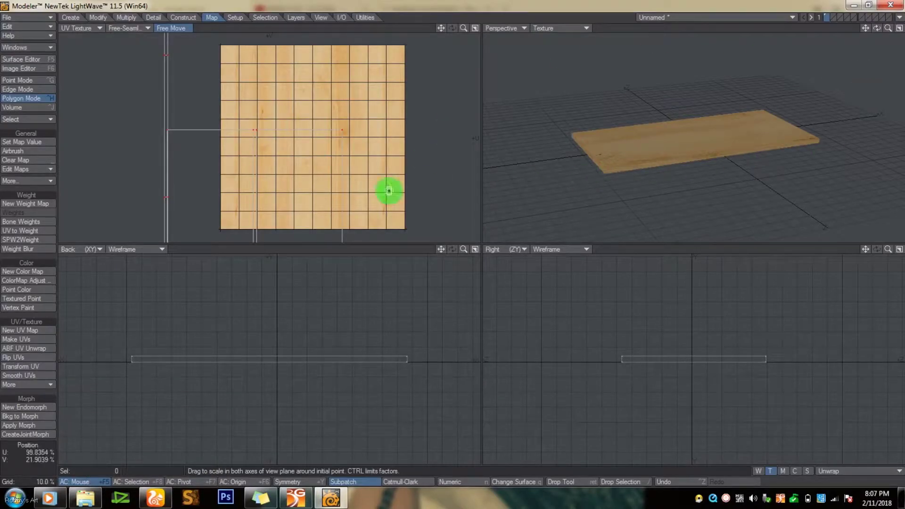
pyautogui.click(74, 29)
pyautogui.click(85, 21)
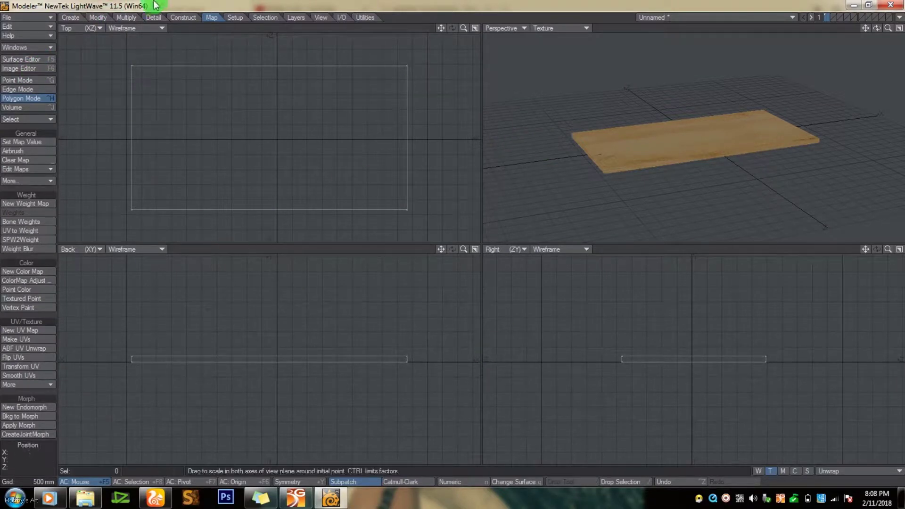
# - Duplicate the slab in place and stretch the copy into a tall, narrow upright leg near the slab's centre
pyautogui.press('Return')
pyautogui.moveTo(96, 52)
pyautogui.mouseDown(button='right')
pyautogui.moveTo(487, 46)
pyautogui.moveTo(196, 273)
pyautogui.moveTo(85, 142)
pyautogui.moveTo(83, 24)
pyautogui.mouseUp(button='right')
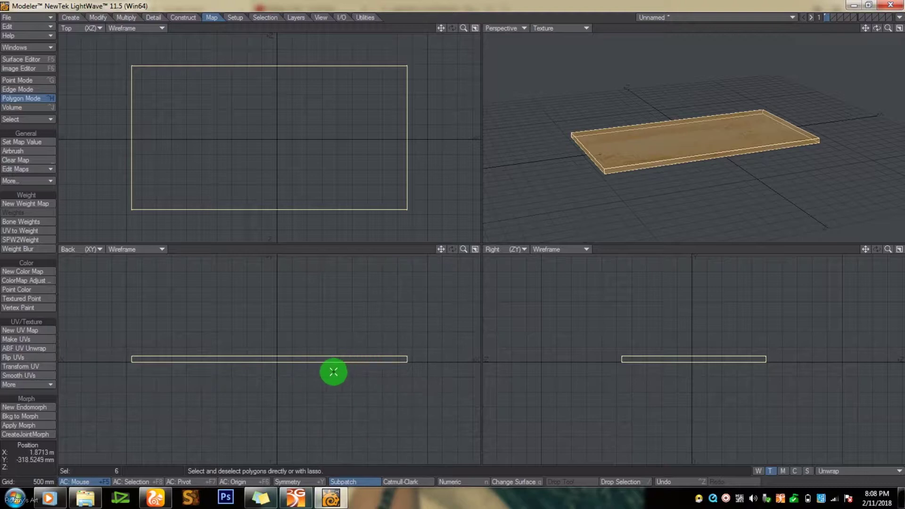
pyautogui.press('h')
pyautogui.moveTo(269, 380); pyautogui.dragTo(453, 237)
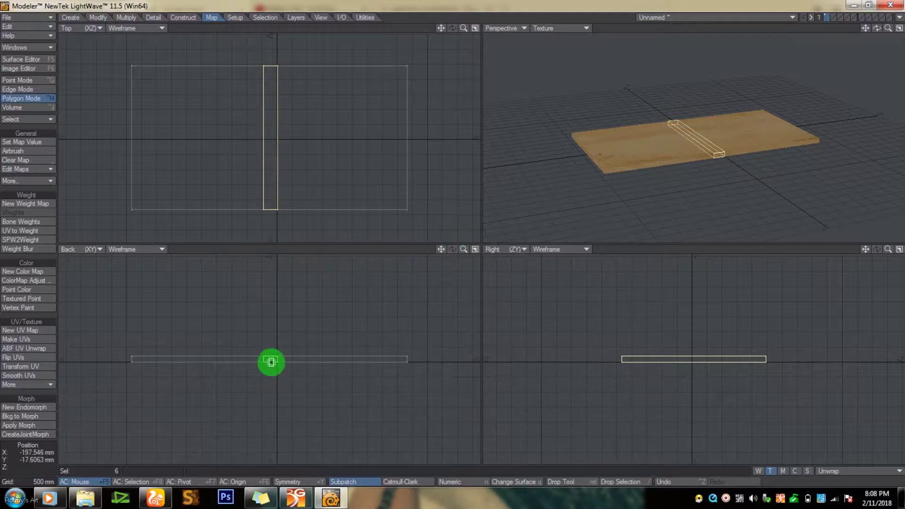
pyautogui.moveTo(270, 362); pyautogui.dragTo(453, 238)
pyautogui.moveTo(695, 353); pyautogui.dragTo(453, 237)
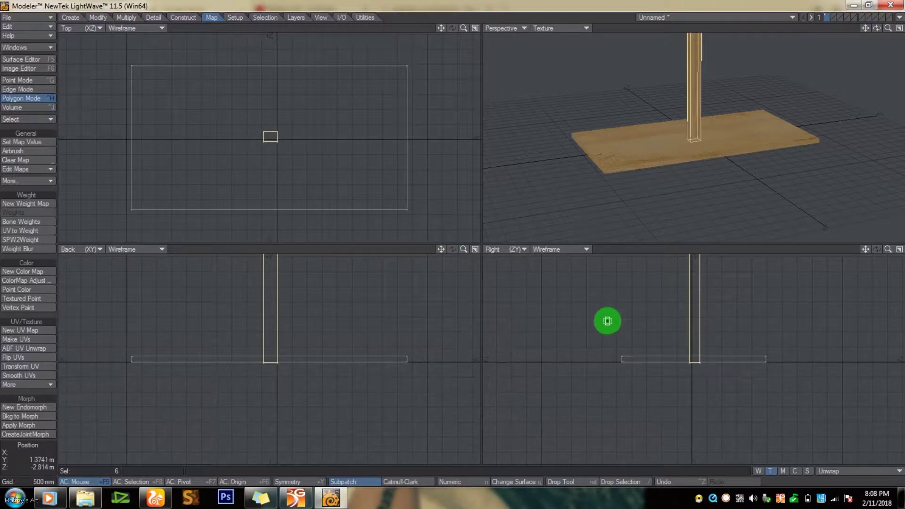
pyautogui.moveTo(683, 326); pyautogui.dragTo(453, 236)
# - Move the leg made from the slab copy, check its texture up close, and delete it
pyautogui.press('t')
pyautogui.moveTo(297, 312); pyautogui.dragTo(453, 236)
pyautogui.moveTo(889, 28); pyautogui.dragTo(453, 238)
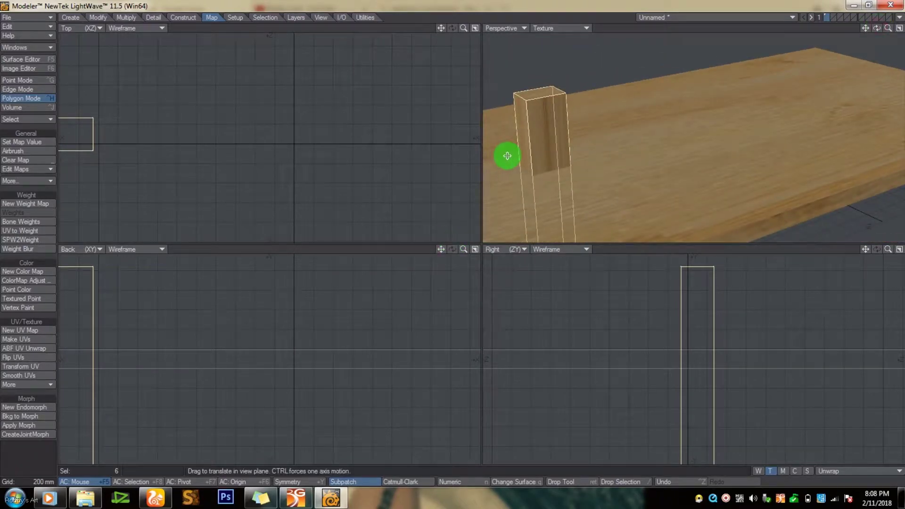
pyautogui.press('Delete')
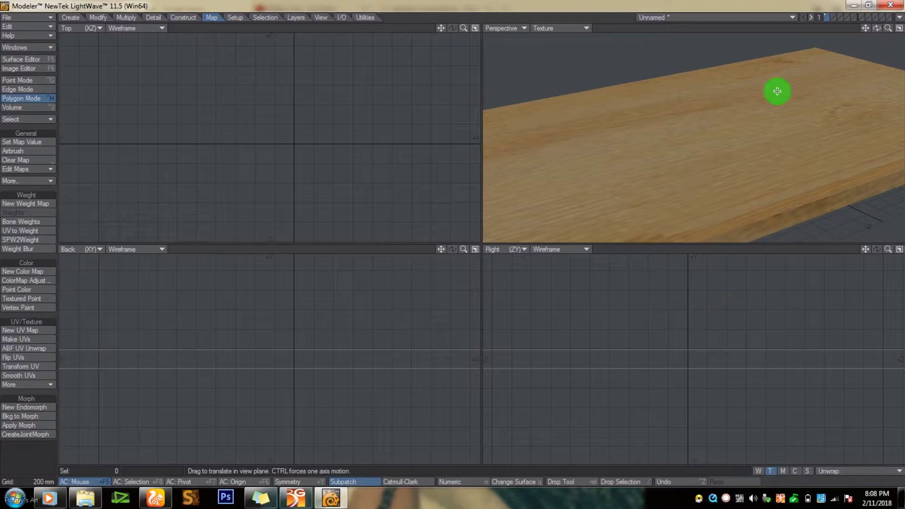
# - In the second layer, draw a tall box near the origin about 854 mm wide and 789 mm deep as a leg
pyautogui.press('a')
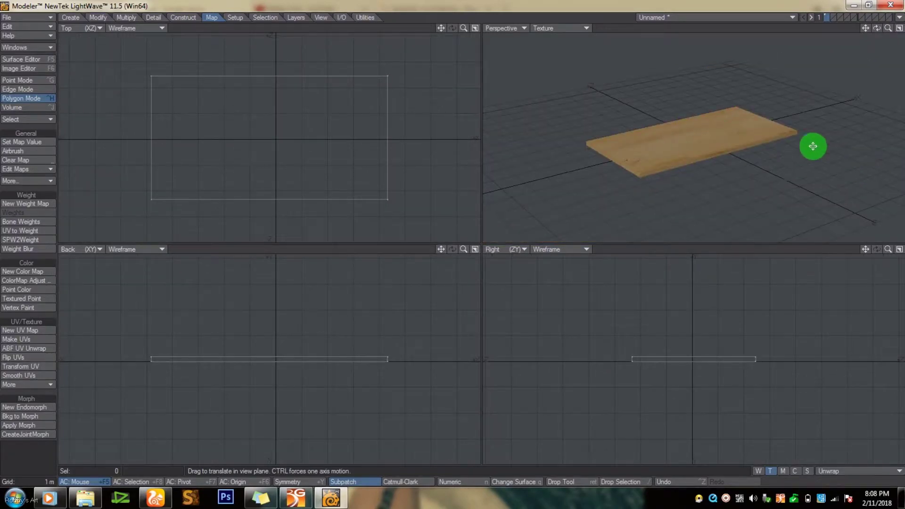
pyautogui.click(832, 17)
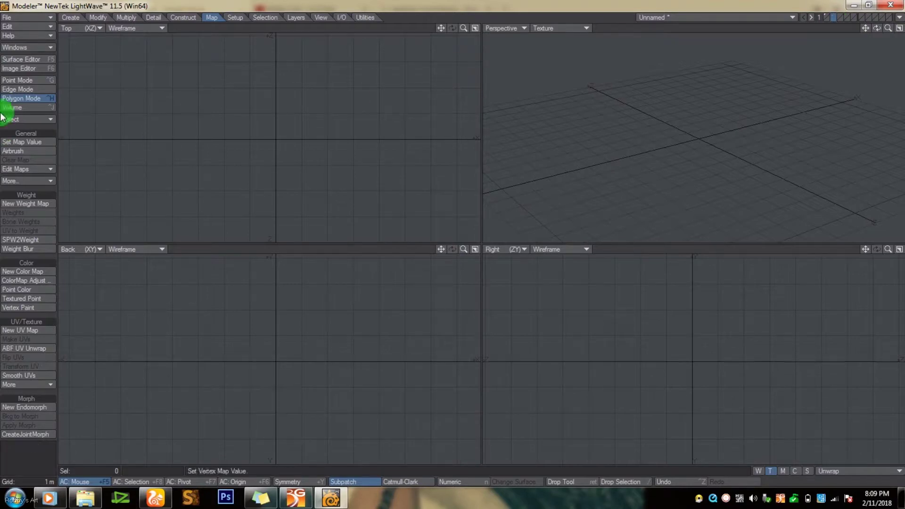
pyautogui.click(67, 18)
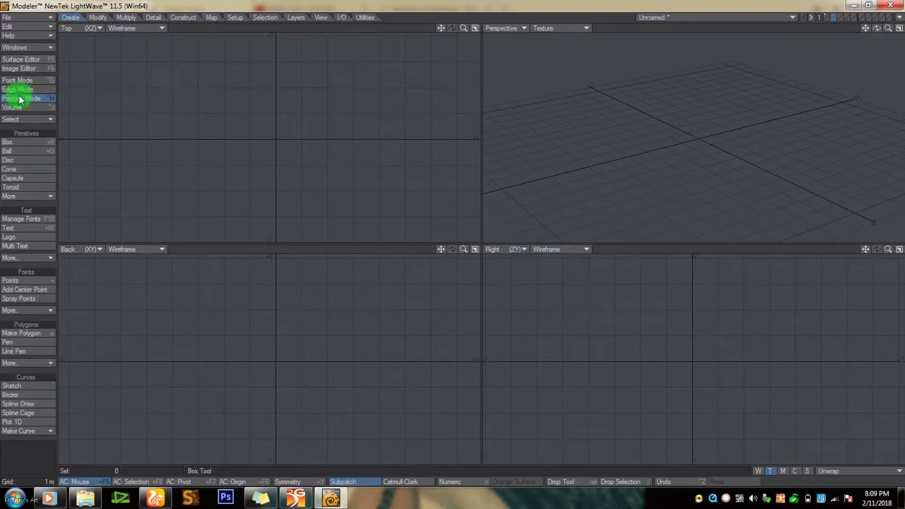
pyautogui.click(20, 142)
pyautogui.moveTo(272, 131); pyautogui.dragTo(278, 149)
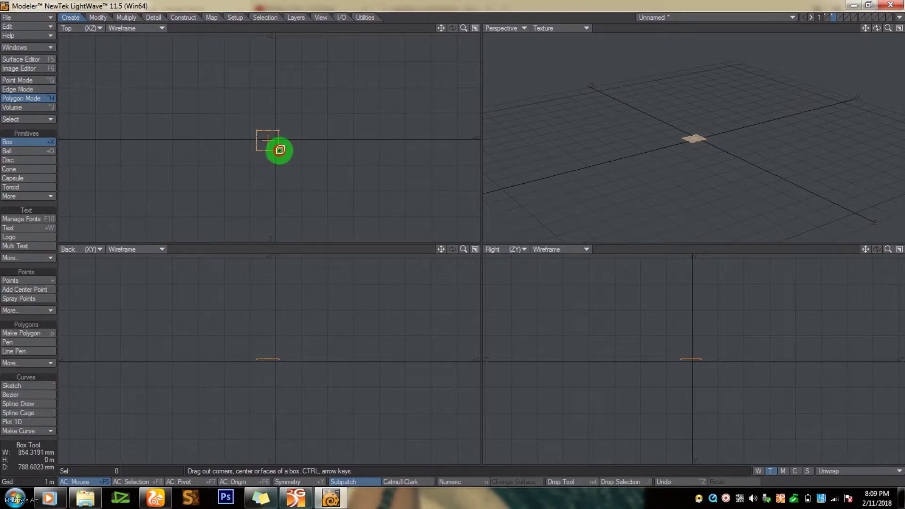
pyautogui.moveTo(281, 322); pyautogui.dragTo(281, 269)
pyautogui.moveTo(275, 360); pyautogui.dragTo(265, 452)
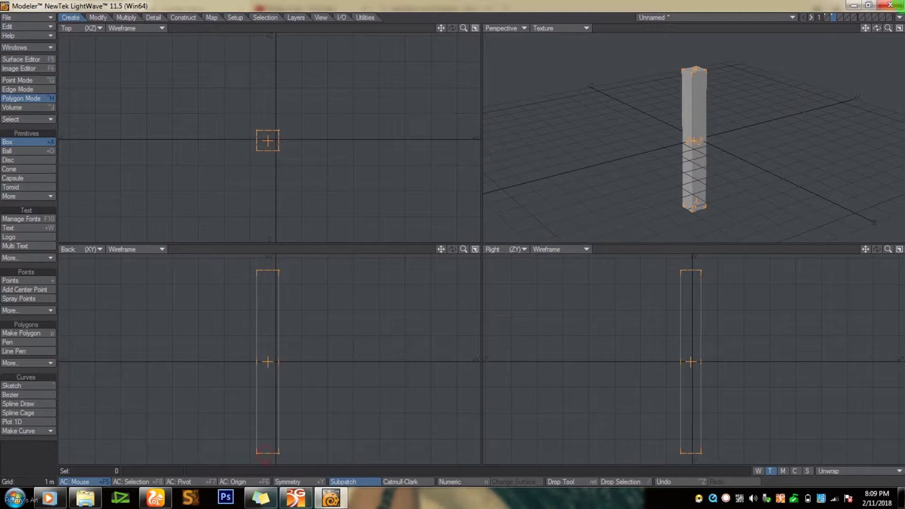
# - Show the slab's layer in the background and stretch the leg to about 61% thickness and 93% height
pyautogui.click(831, 21)
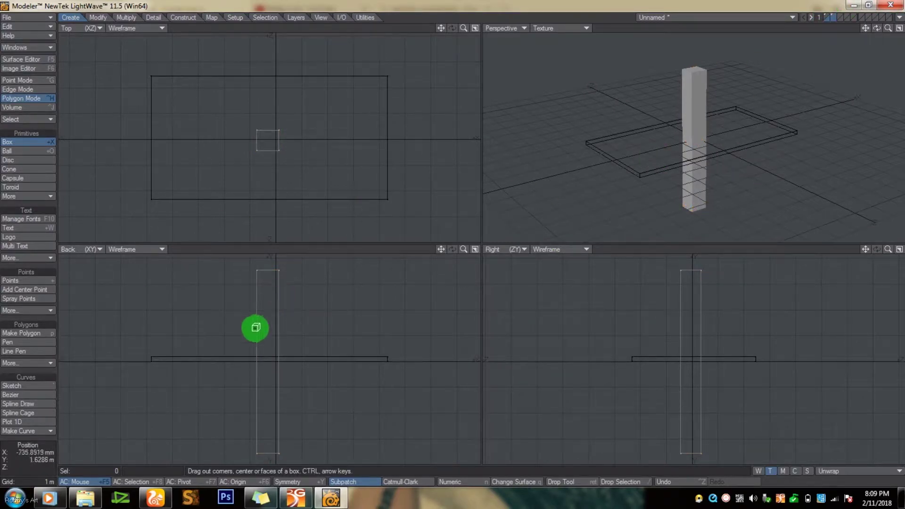
pyautogui.hotkey('shift', 'h')
pyautogui.moveTo(270, 341); pyautogui.dragTo(453, 238)
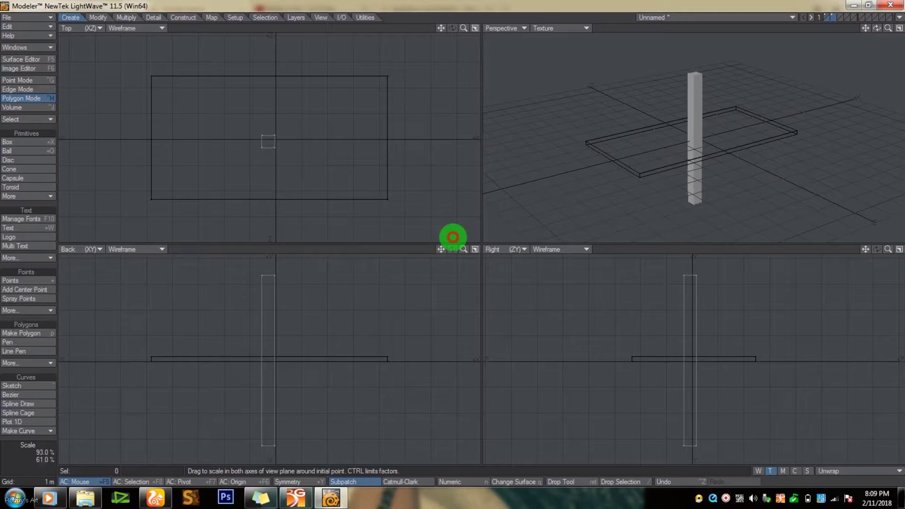
# - Move the leg beneath one short end of the slab with its top meeting the slab's underside
pyautogui.press('t')
pyautogui.moveTo(291, 329); pyautogui.dragTo(453, 237)
pyautogui.moveTo(441, 250); pyautogui.dragTo(441, 166)
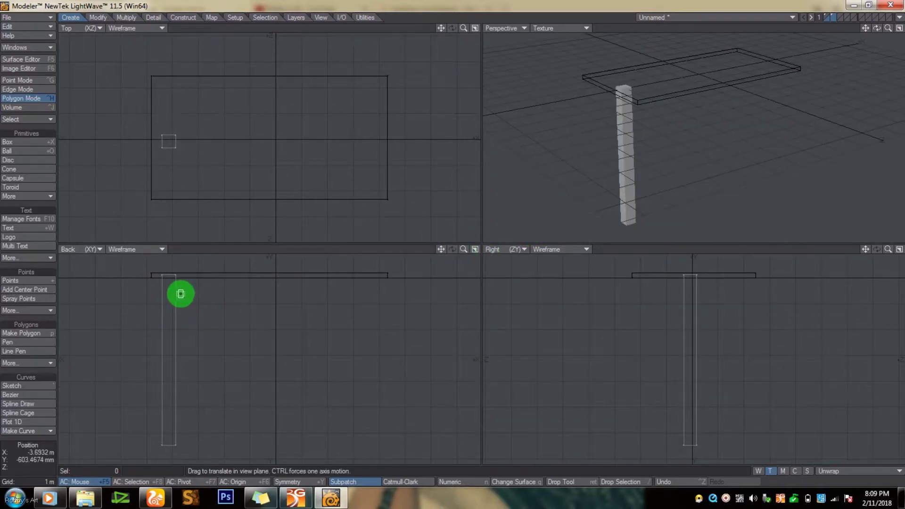
# - Shorten the leg by stretching it vertically from its top end, keeping its thickness
pyautogui.press('h')
pyautogui.keyDown('ctrl'); pyautogui.moveTo(168, 274); pyautogui.dragTo(453, 237); pyautogui.keyUp('ctrl')
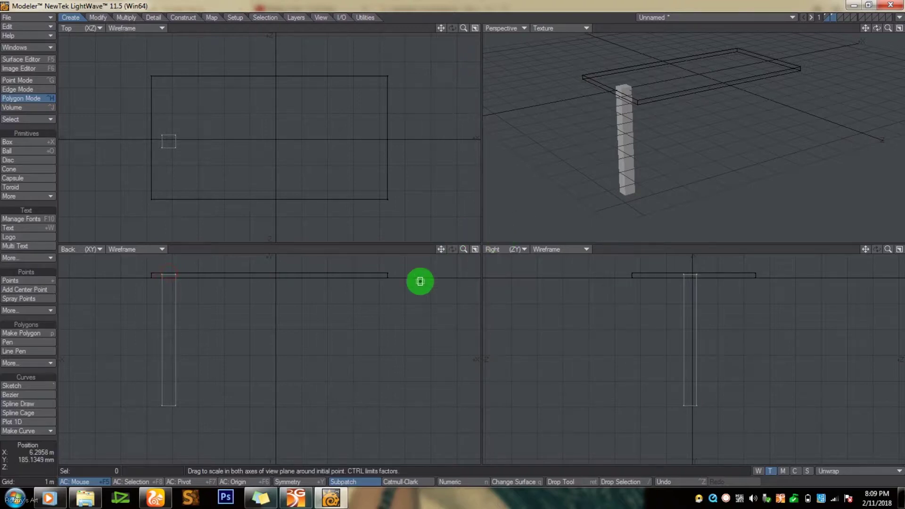
pyautogui.click(285, 321)
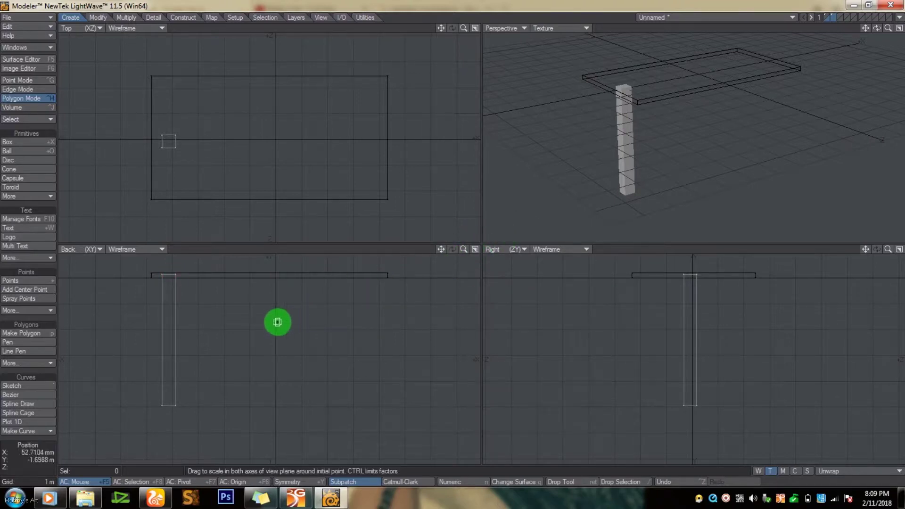
# - Stretch the leg vertically from its bottom end until its top meets the underside of the slab
pyautogui.scroll(3, 235, 331)
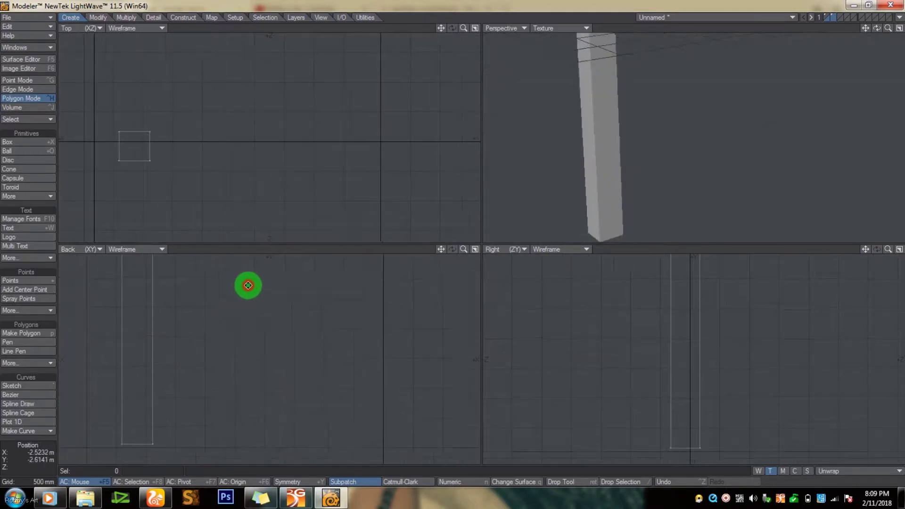
pyautogui.keyDown('alt'); pyautogui.moveTo(248, 285); pyautogui.dragTo(331, 241); pyautogui.keyUp('alt')
pyautogui.moveTo(234, 365); pyautogui.dragTo(452, 237)
pyautogui.press('space')
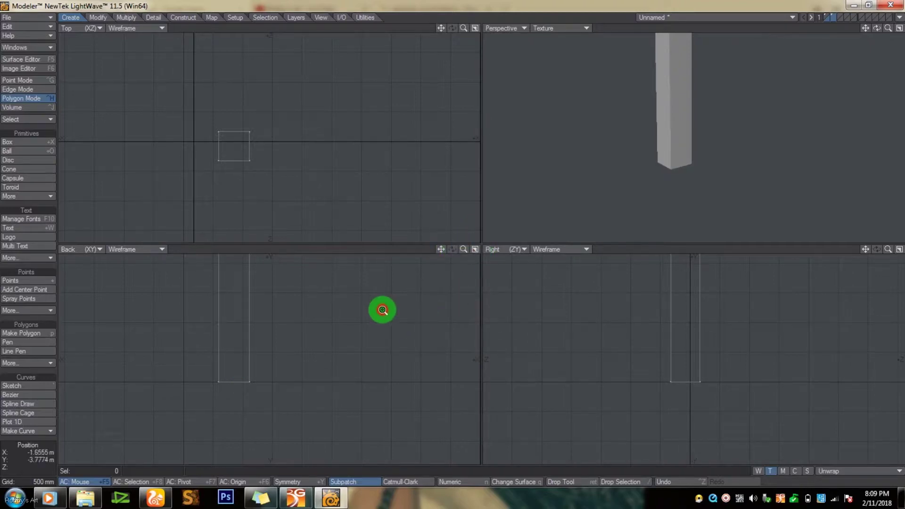
pyautogui.press('a')
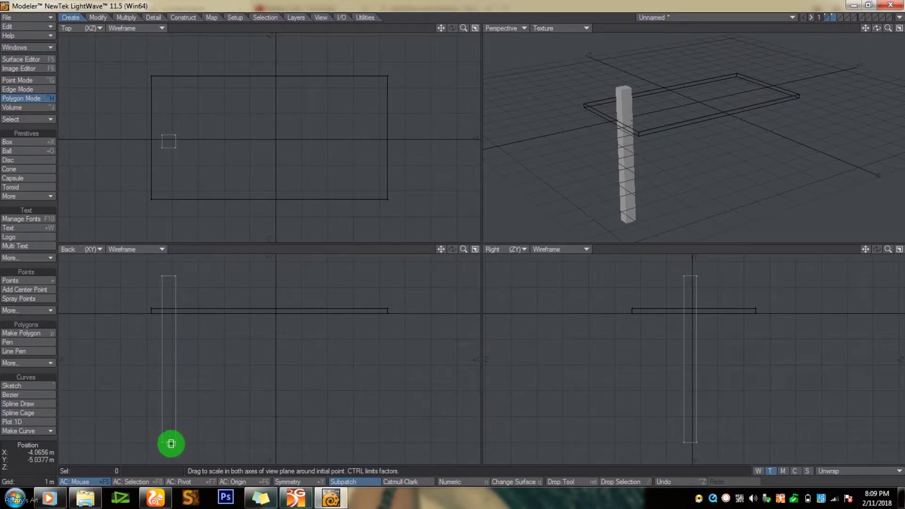
pyautogui.moveTo(453, 237); pyautogui.dragTo(453, 237)
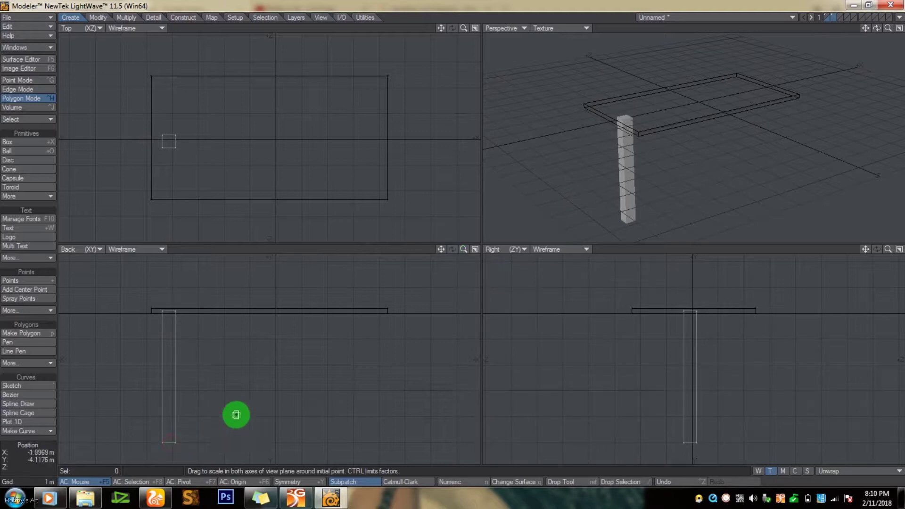
pyautogui.press('Return')
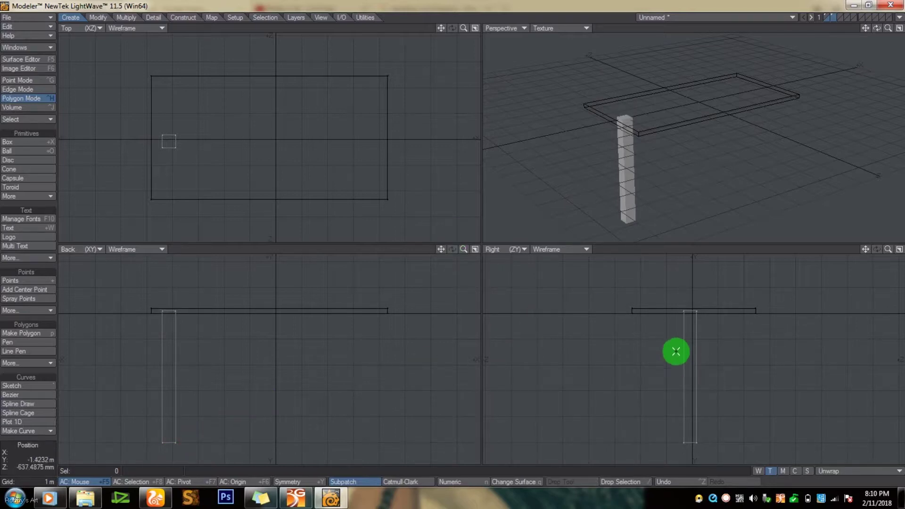
# - Move the leg beneath one corner of the slab, with a small inset from both the long and short edges
pyautogui.press('t')
pyautogui.moveTo(685, 362); pyautogui.dragTo(453, 237)
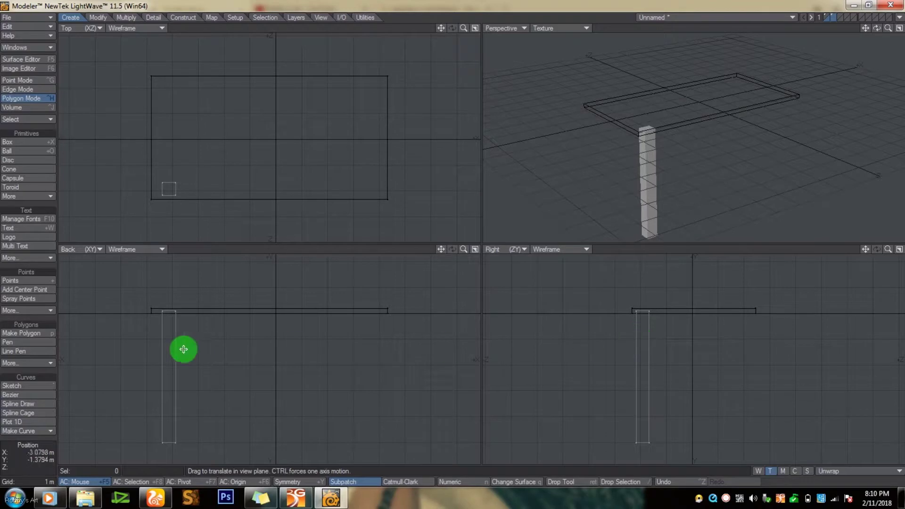
pyautogui.press('a')
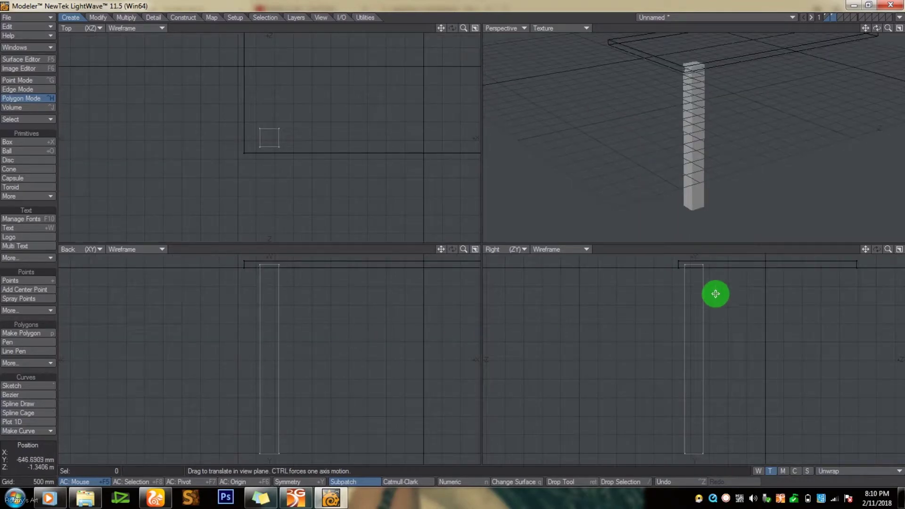
pyautogui.keyDown('ctrl'); pyautogui.moveTo(278, 314); pyautogui.dragTo(264, 314); pyautogui.keyUp('ctrl')
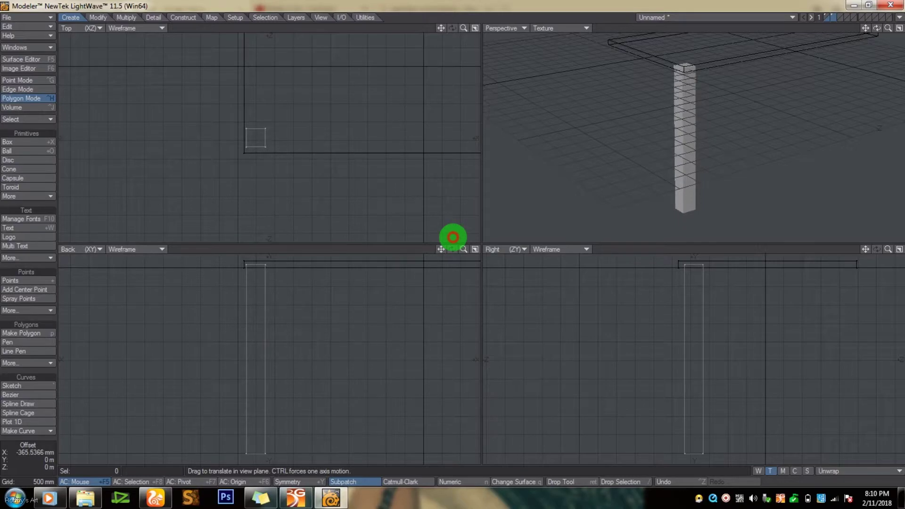
pyautogui.moveTo(155, 497)
pyautogui.click(159, 442)
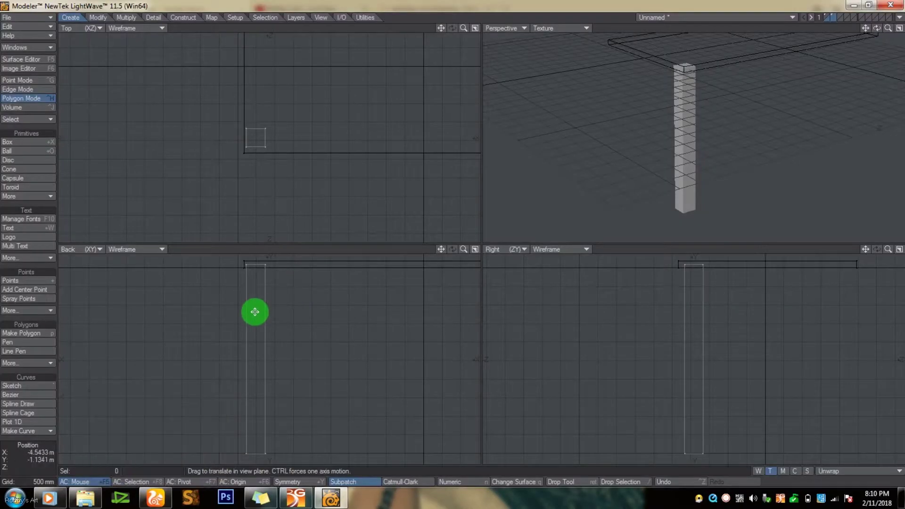
pyautogui.keyDown('alt'); pyautogui.moveTo(255, 312); pyautogui.dragTo(452, 237); pyautogui.keyUp('alt')
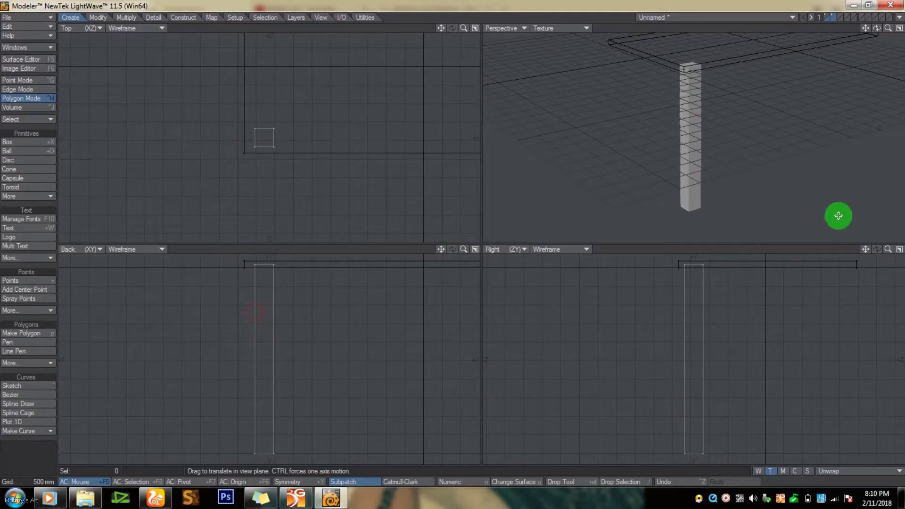
pyautogui.moveTo(256, 318); pyautogui.dragTo(453, 237)
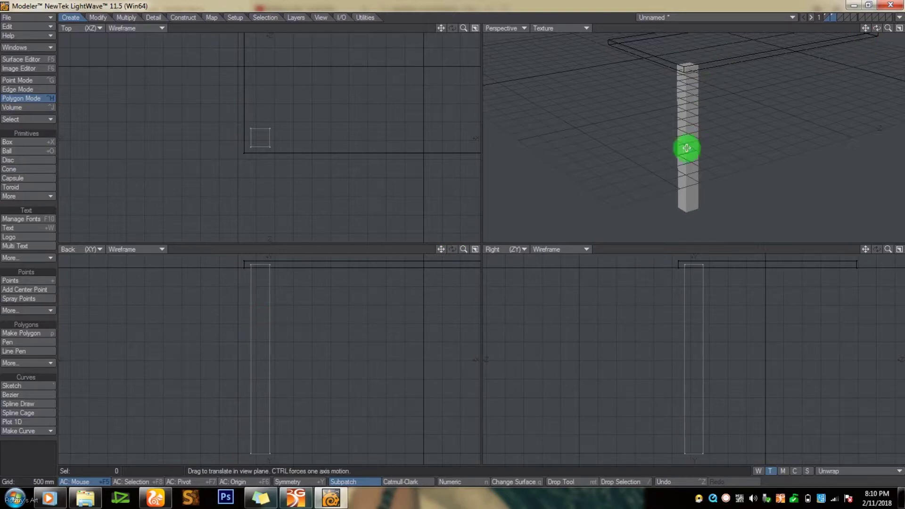
# - Stretch the leg's square cross-section slightly thinner in both horizontal directions around its centre
pyautogui.press('h')
pyautogui.moveTo(453, 237); pyautogui.dragTo(452, 237)
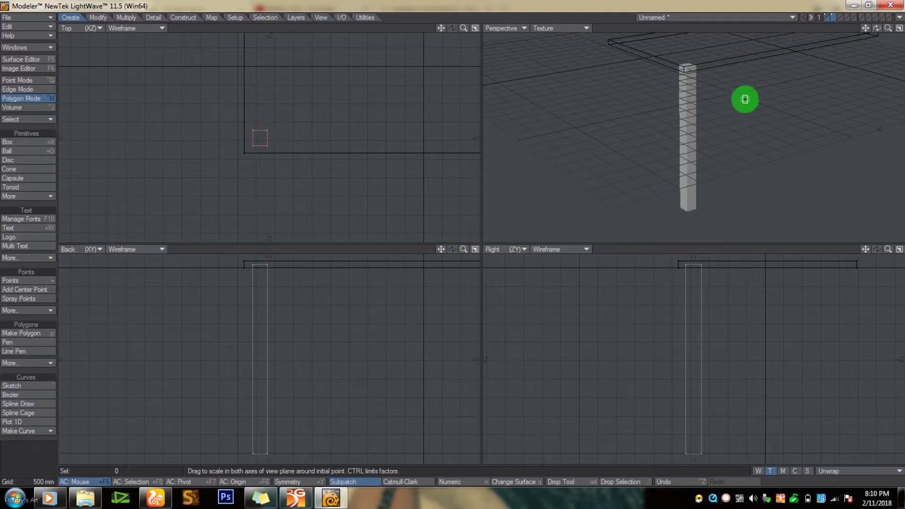
pyautogui.press('space')
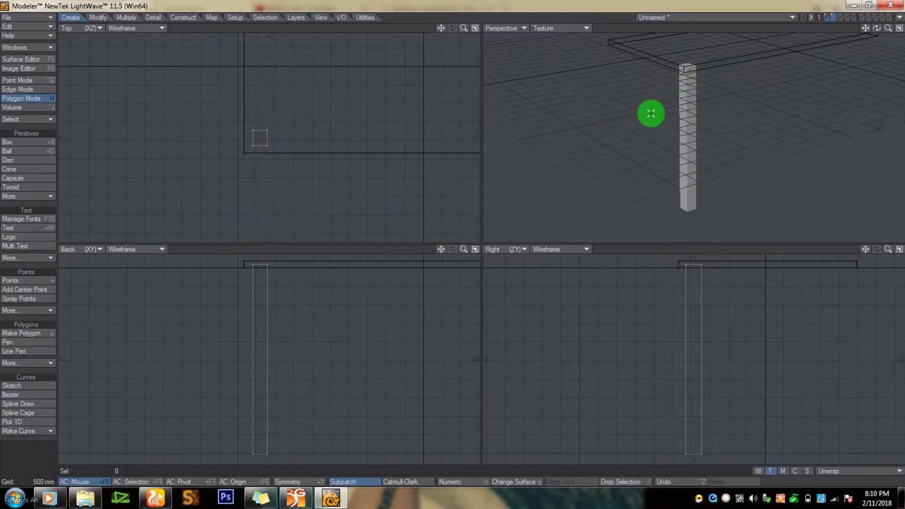
pyautogui.click(28, 89)
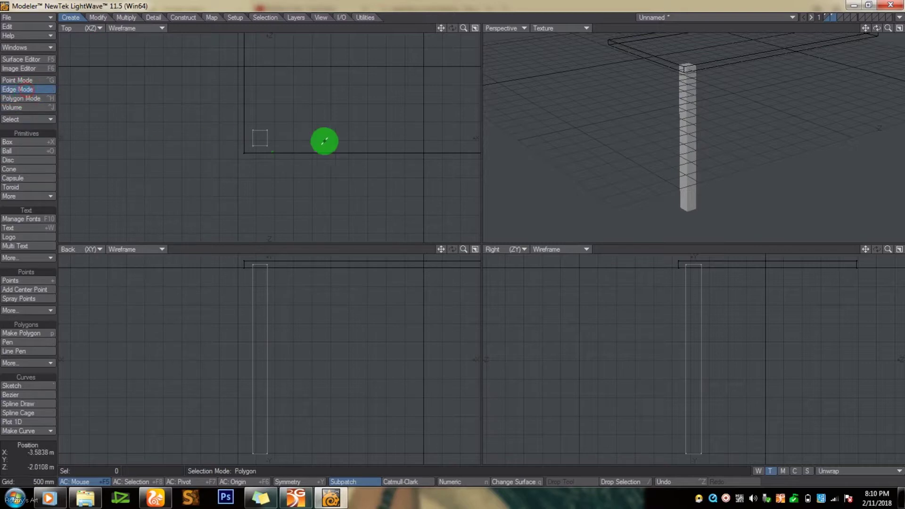
pyautogui.click(687, 106)
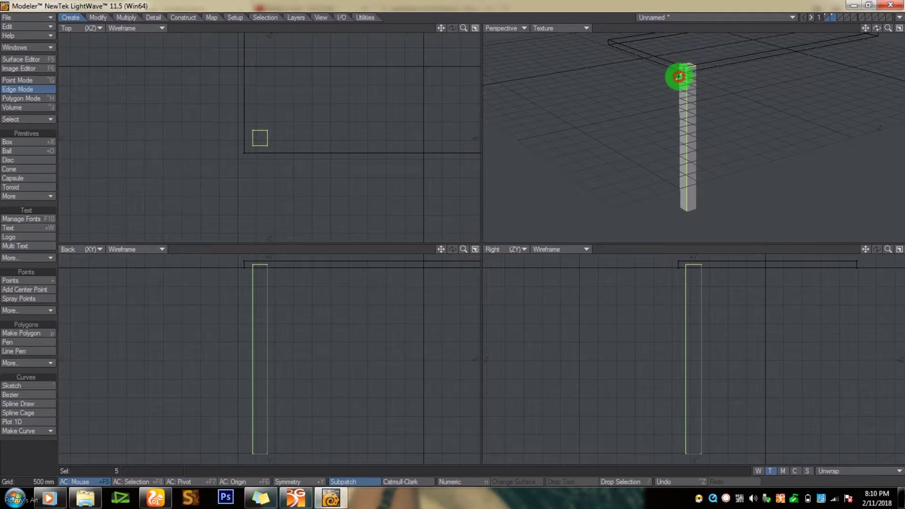
pyautogui.moveTo(878, 29); pyautogui.dragTo(453, 237)
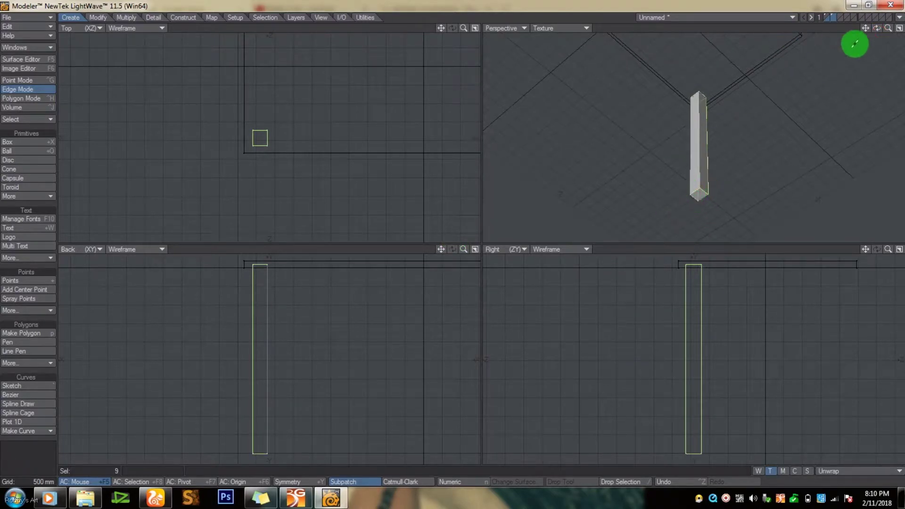
pyautogui.moveTo(879, 28); pyautogui.dragTo(453, 236)
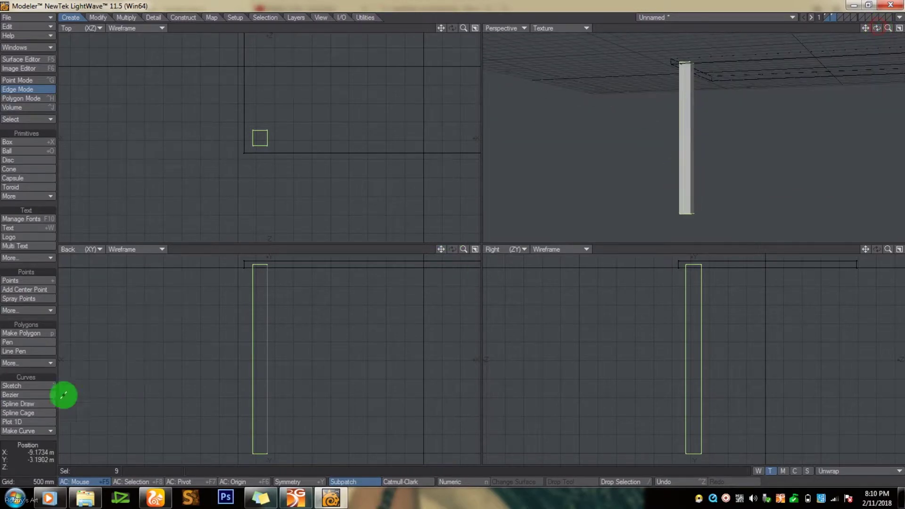
pyautogui.click(213, 18)
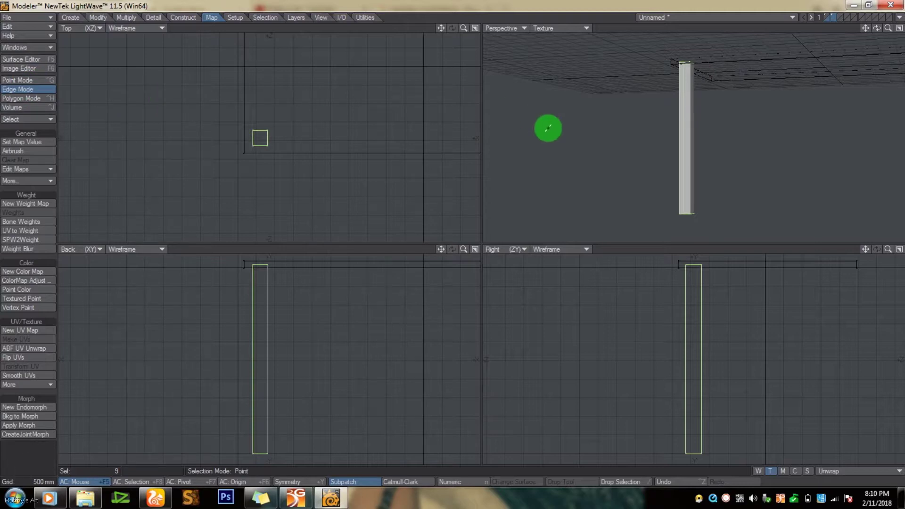
pyautogui.click(548, 128)
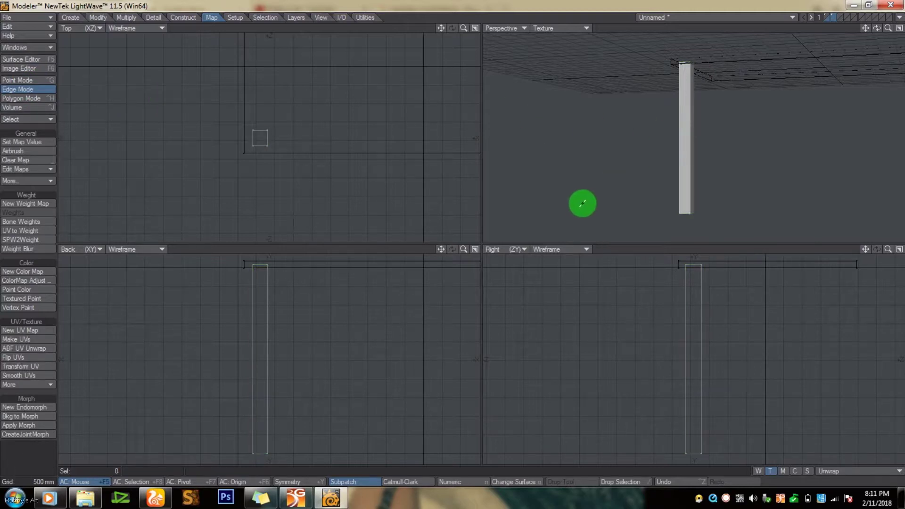
# - Assign a surface named Desk leg to the leg's polygons
pyautogui.click(20, 97)
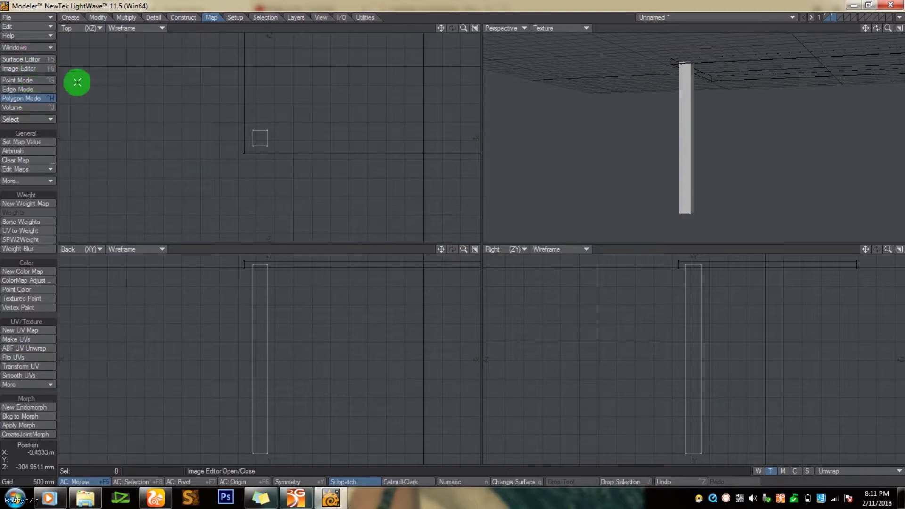
pyautogui.click(526, 482)
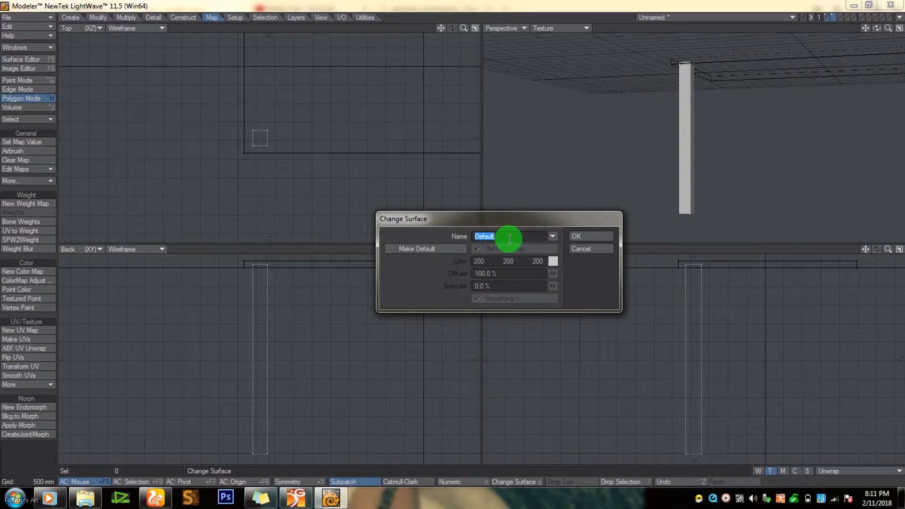
pyautogui.write('Desk le')
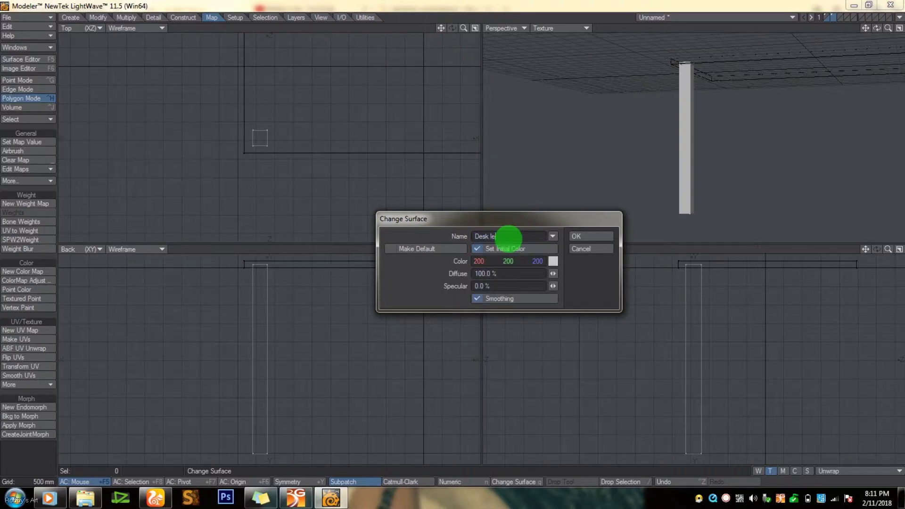
pyautogui.write('g')
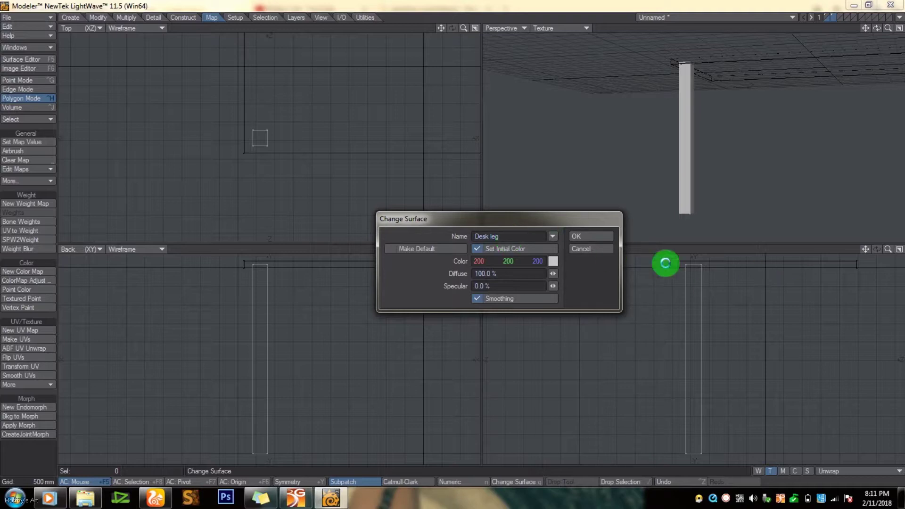
pyautogui.click(584, 236)
# - Texture the Desk leg surface's color with Free-Seamless-Wood-Textures-Patterns-For-3D-Mapping-2.jpg, using UV projection and the Unwrap UV map, and check it up close
pyautogui.click(28, 59)
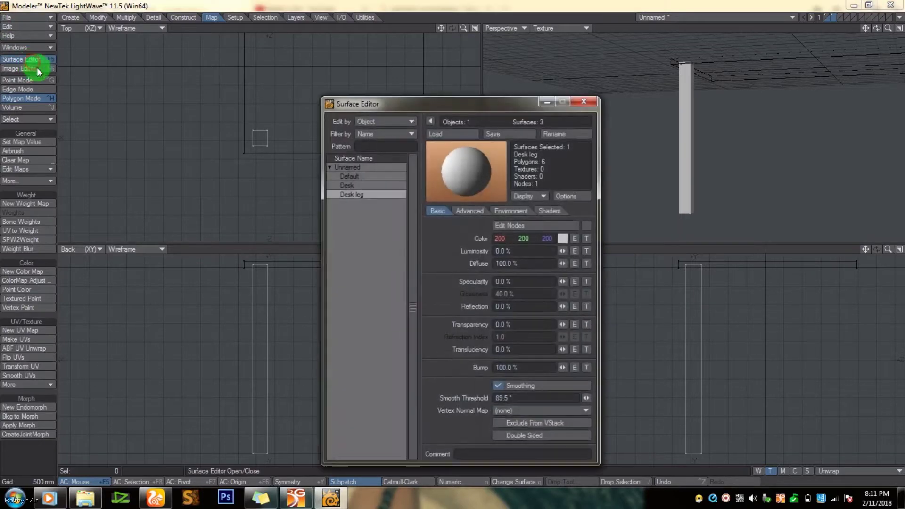
pyautogui.click(586, 238)
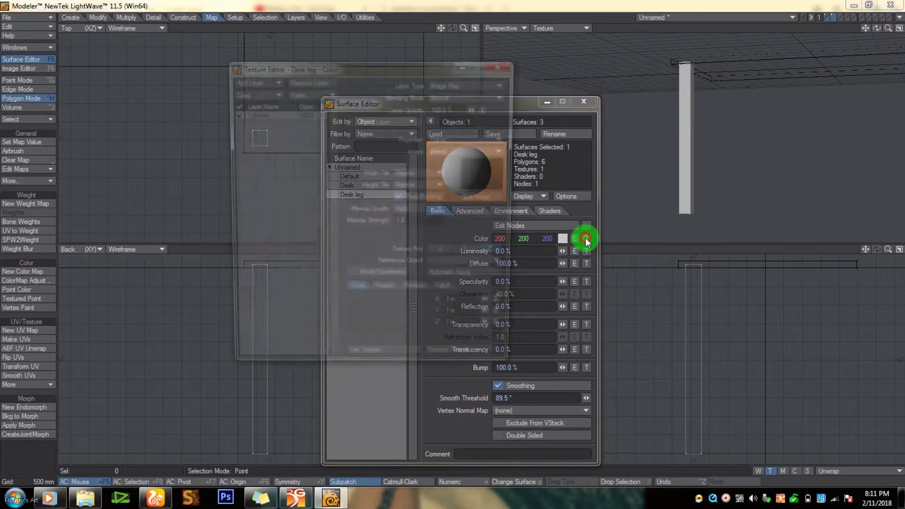
pyautogui.click(476, 138)
pyautogui.click(468, 180)
pyautogui.click(466, 153)
pyautogui.click(466, 161)
pyautogui.click(464, 163)
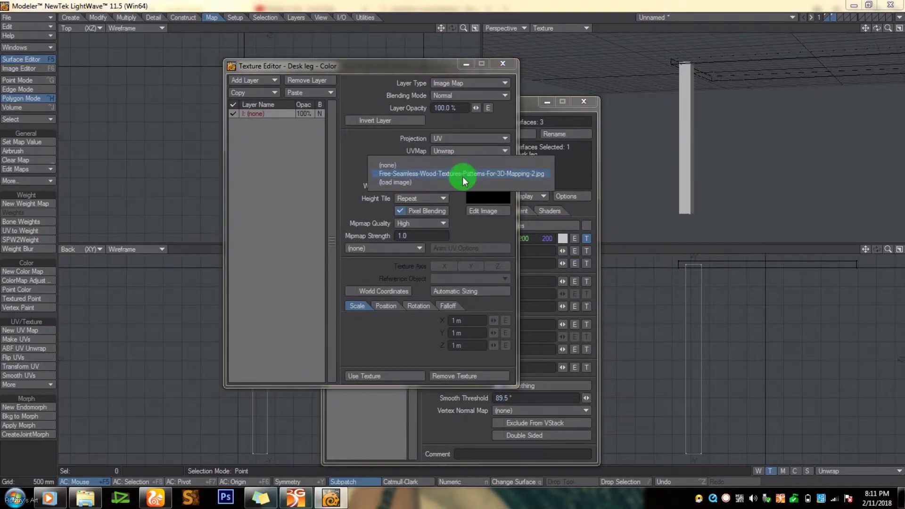
pyautogui.click(465, 168)
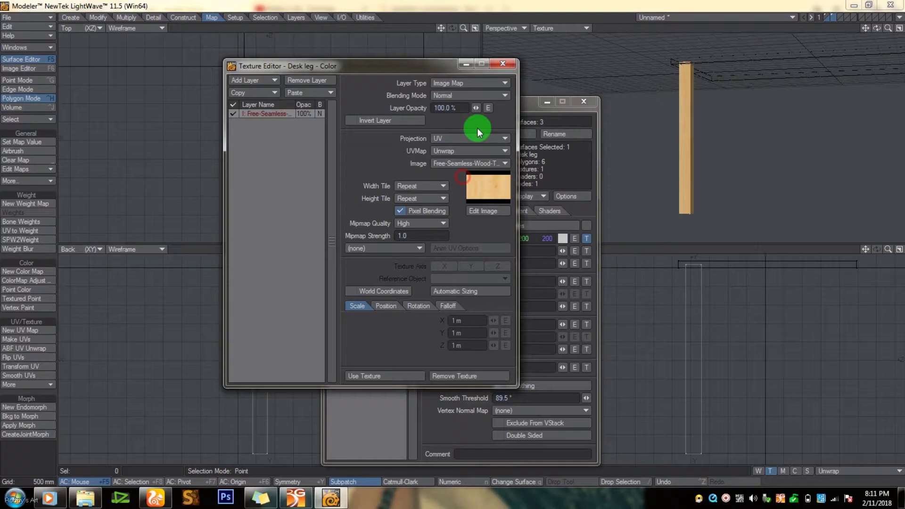
pyautogui.click(509, 70)
pyautogui.click(591, 101)
pyautogui.moveTo(890, 29)
pyautogui.mouseDown()
pyautogui.moveTo(453, 238)
pyautogui.moveTo(891, 31)
pyautogui.moveTo(453, 237)
pyautogui.moveTo(877, 29)
pyautogui.mouseUp()
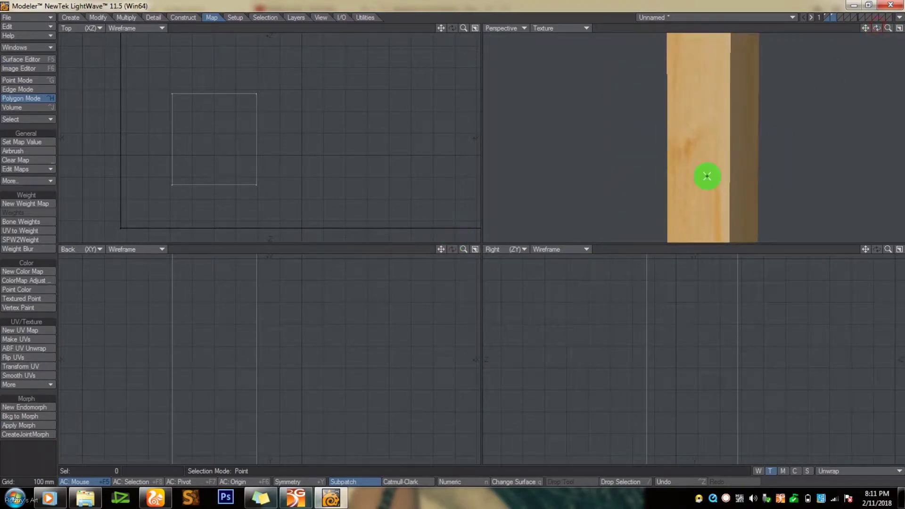
pyautogui.press('a')
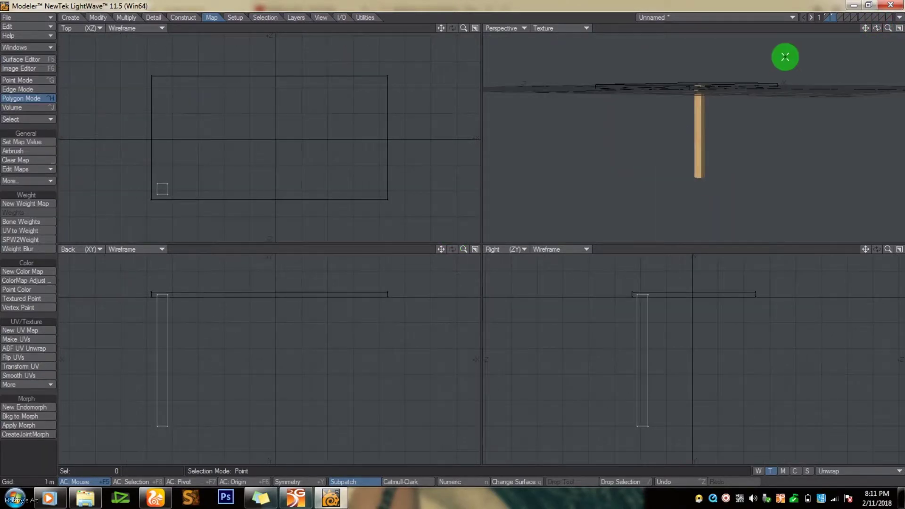
# - Bring the slab's layer to the foreground with the leg's, select the leg's bottom polygon and raise it about 1 m
pyautogui.click(826, 18)
pyautogui.moveTo(877, 28); pyautogui.dragTo(737, 261)
pyautogui.moveTo(604, 389)
pyautogui.mouseDown(button='right')
pyautogui.moveTo(700, 380)
pyautogui.moveTo(690, 490)
pyautogui.moveTo(592, 449)
pyautogui.mouseUp(button='right')
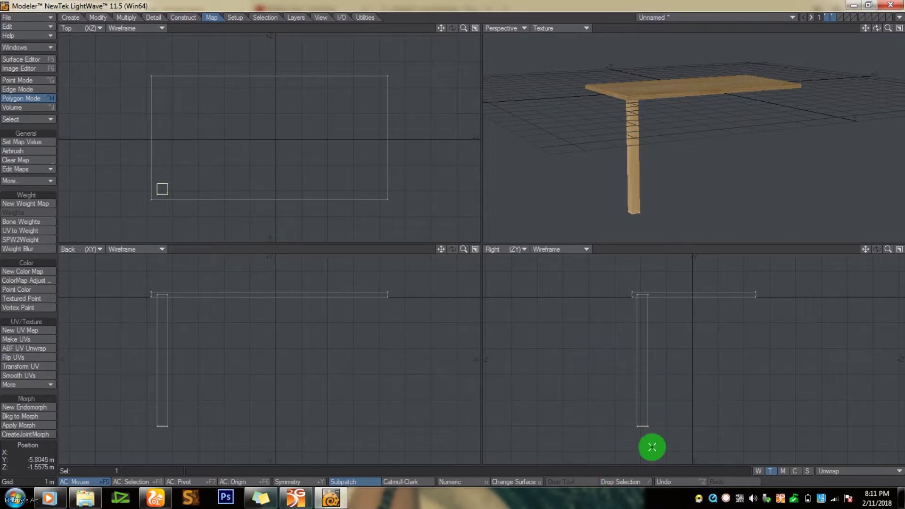
pyautogui.press('t')
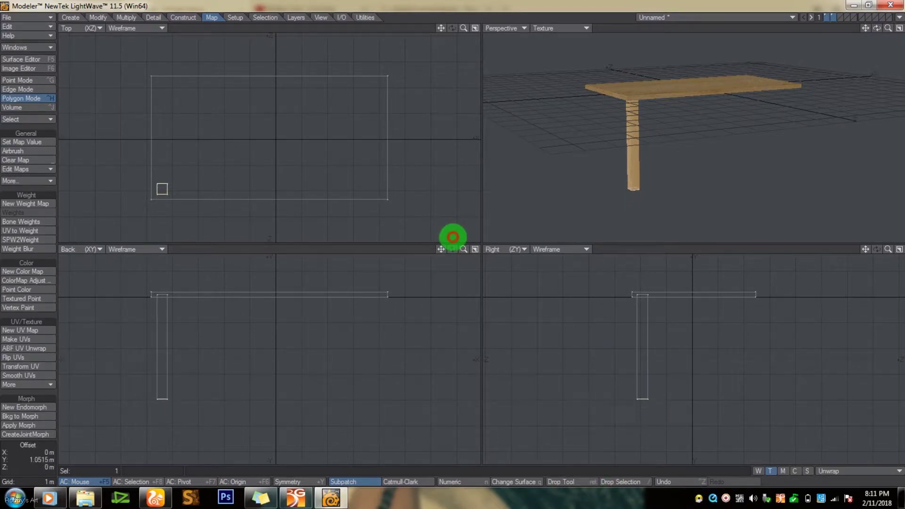
pyautogui.keyDown('ctrl'); pyautogui.moveTo(453, 238); pyautogui.dragTo(453, 239); pyautogui.keyUp('ctrl')
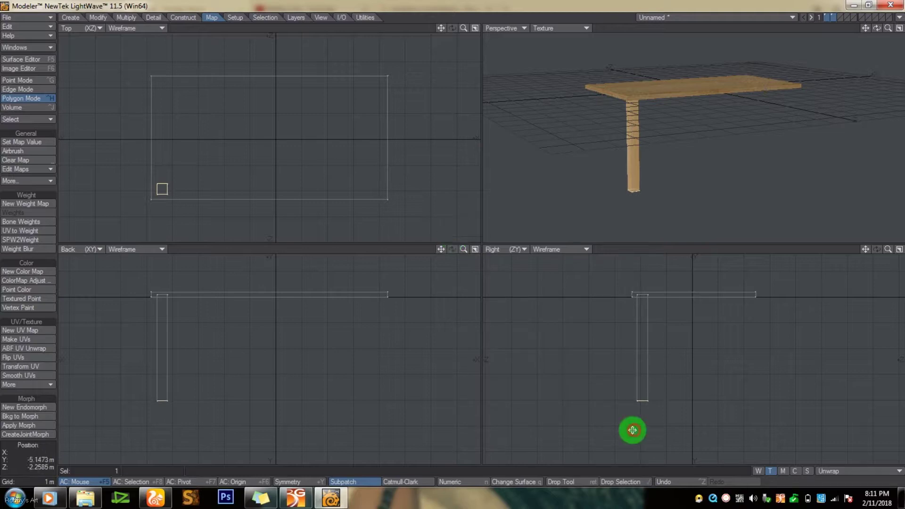
pyautogui.moveTo(878, 29); pyautogui.dragTo(452, 237)
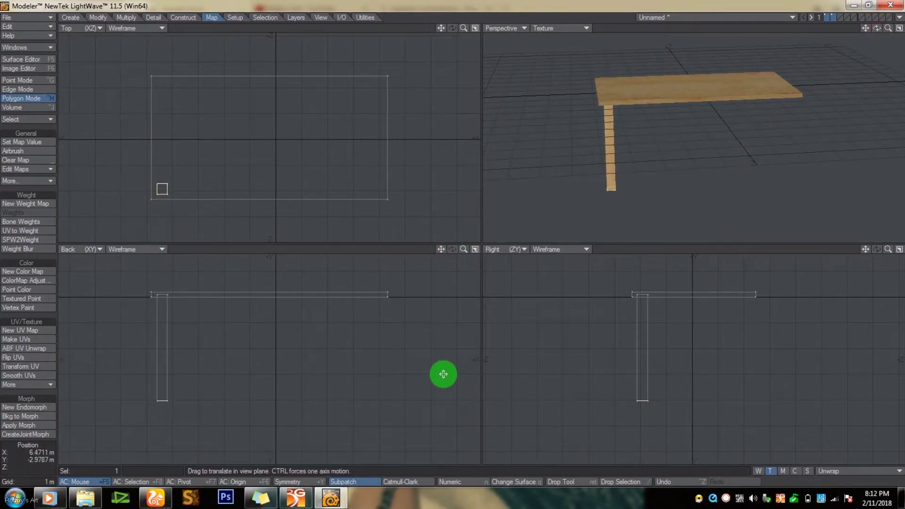
# - Select the whole leg and duplicate it about 8.35 m along X, beneath the slab's other corner on the same long edge
pyautogui.press(']')
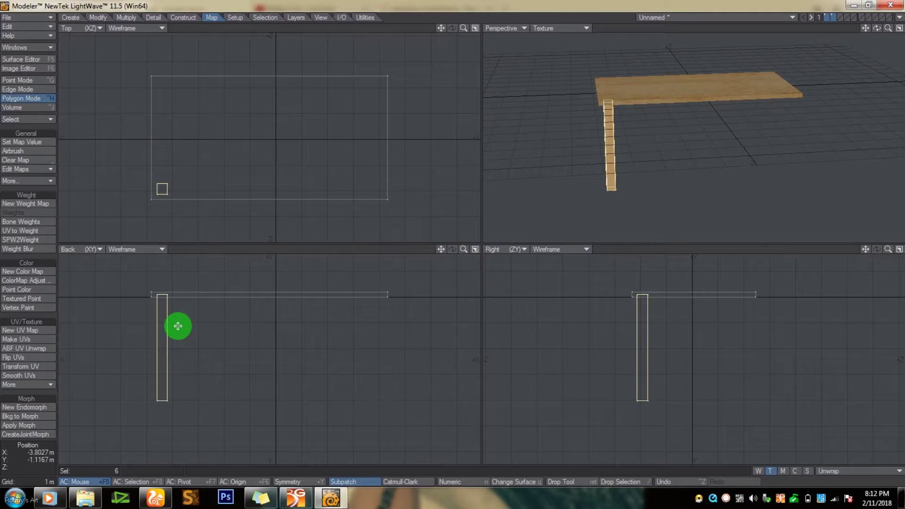
pyautogui.moveTo(160, 325); pyautogui.dragTo(453, 237)
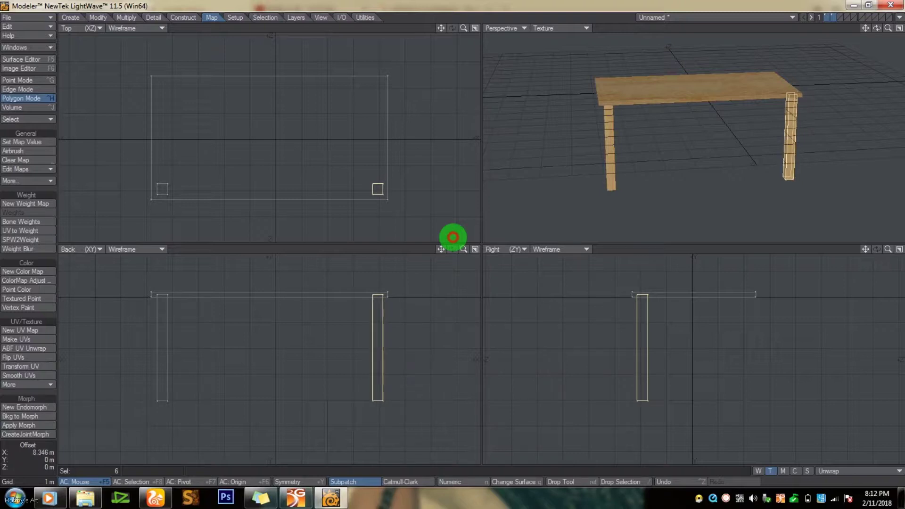
pyautogui.moveTo(453, 238); pyautogui.dragTo(452, 237)
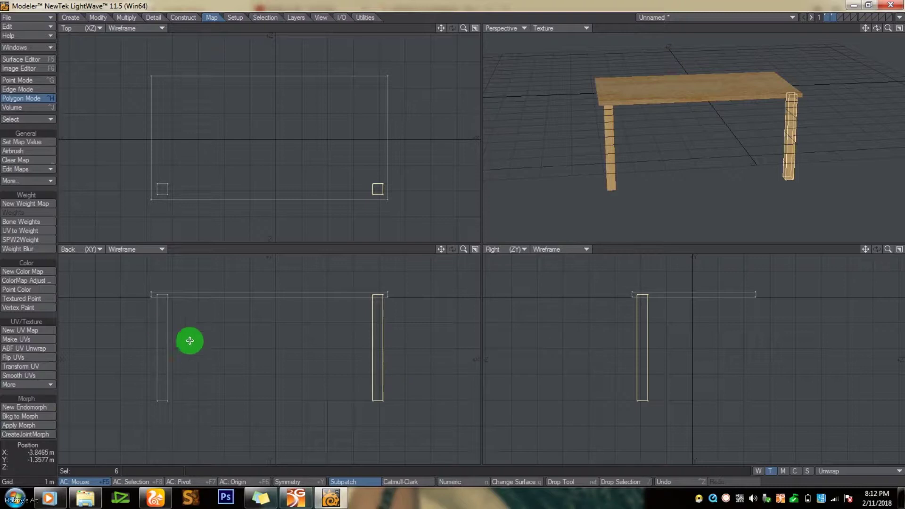
pyautogui.press('space')
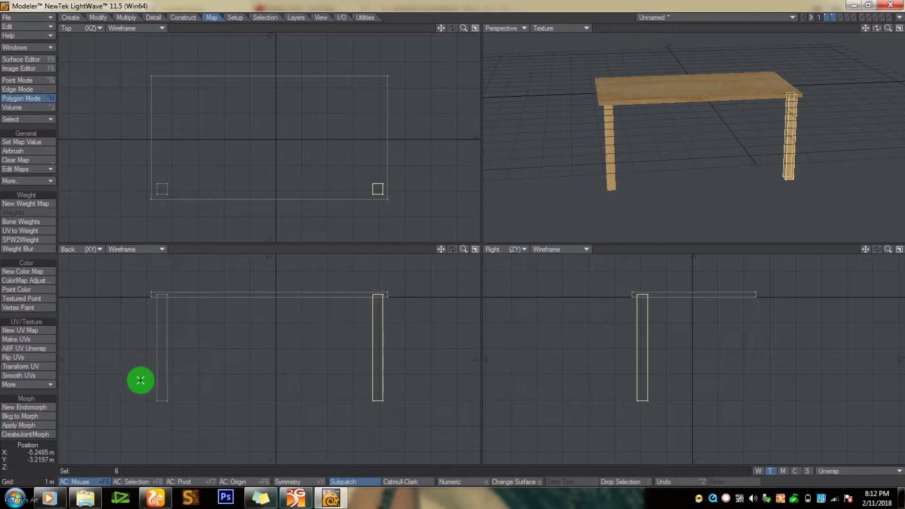
# - Add the first leg to the selection, duplicate both legs along Z to the slab's opposite long edge, and clear the selection
pyautogui.moveTo(101, 382)
pyautogui.mouseDown(button='right')
pyautogui.moveTo(232, 374)
pyautogui.moveTo(117, 384)
pyautogui.moveTo(149, 335)
pyautogui.mouseUp(button='right')
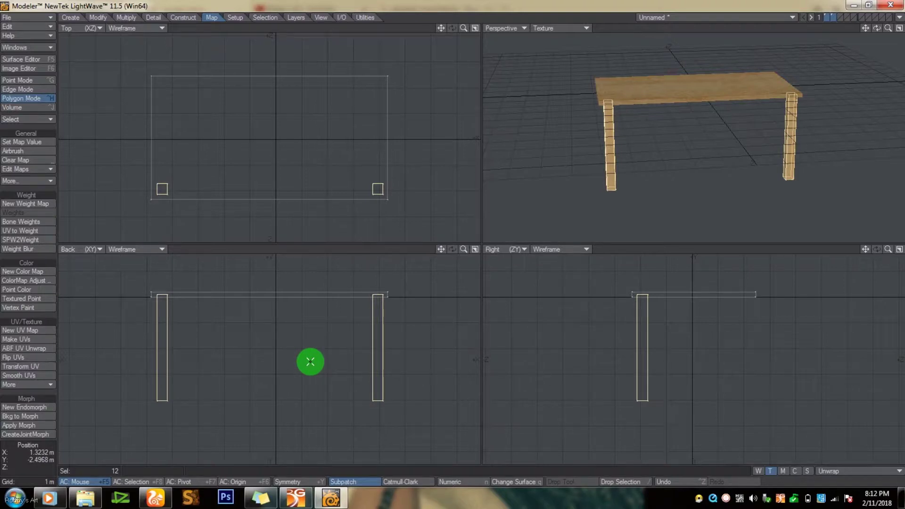
pyautogui.press('t')
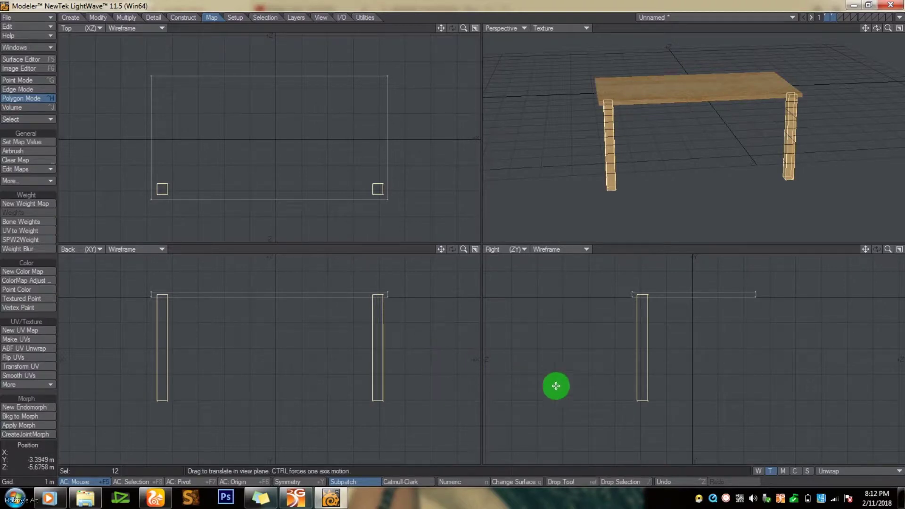
pyautogui.moveTo(600, 360); pyautogui.dragTo(703, 359)
pyautogui.moveTo(453, 237); pyautogui.dragTo(453, 237)
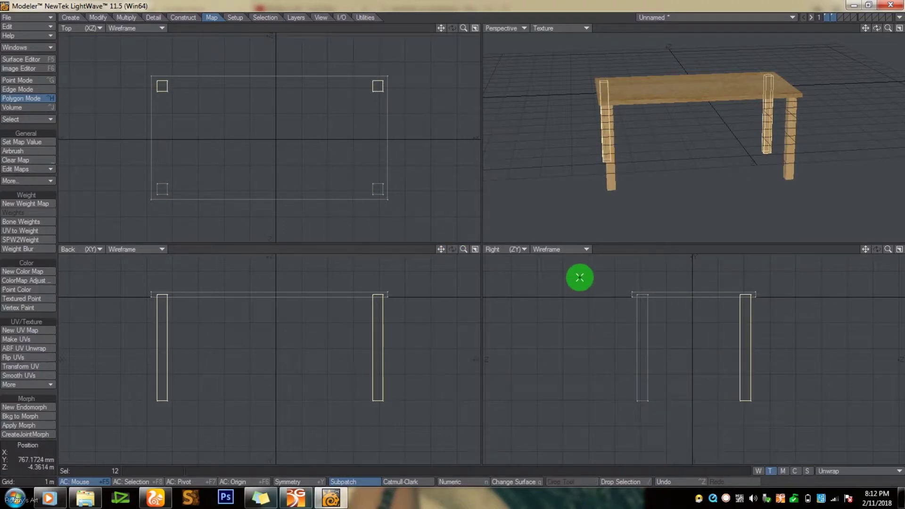
pyautogui.press('/')
# - Move the slab and all four legs together into the empty first layer
pyautogui.moveTo(877, 28); pyautogui.dragTo(453, 238)
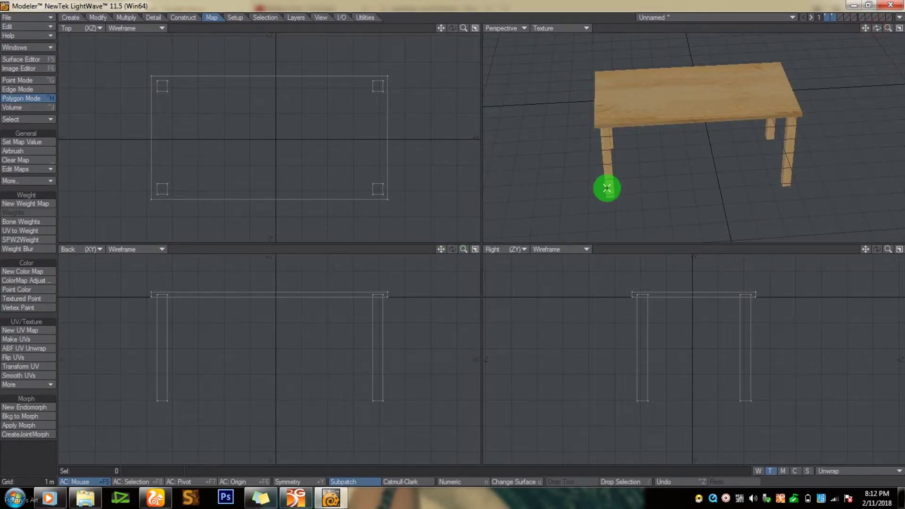
pyautogui.click(827, 19)
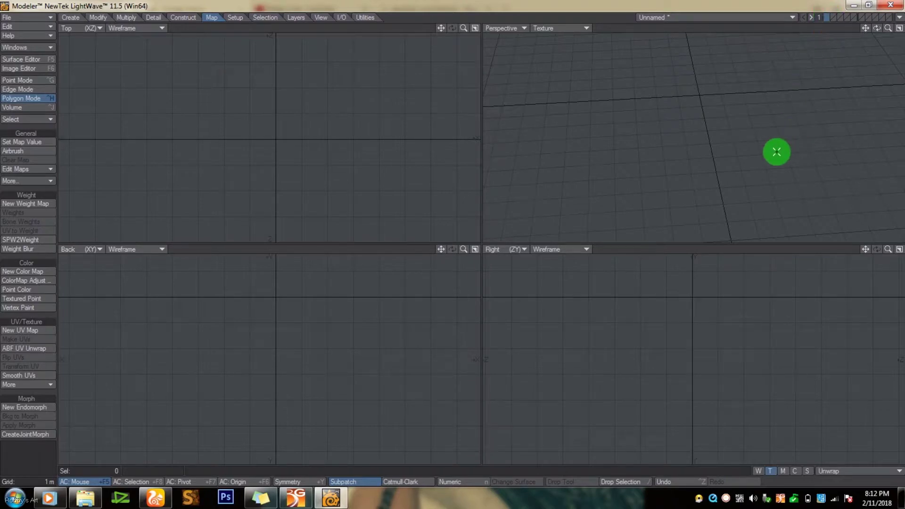
pyautogui.hotkey('ctrl', 'v')
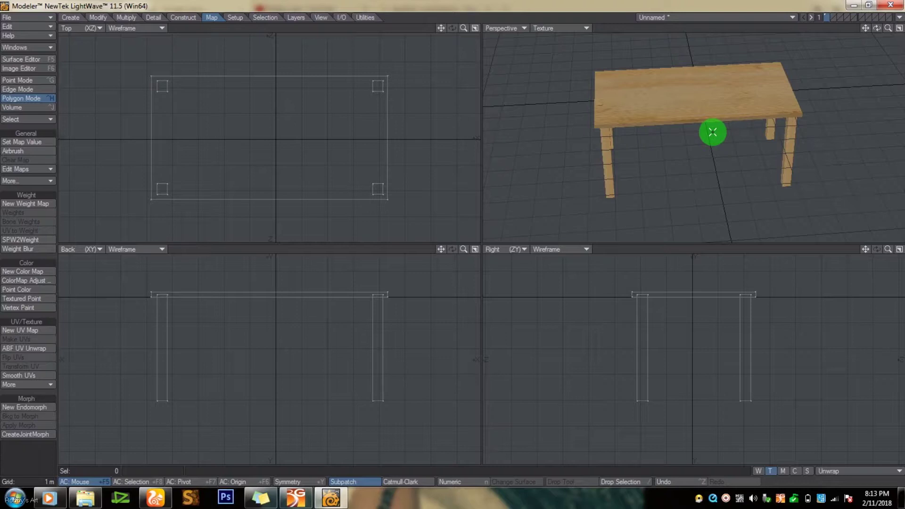
# - Centre the desk on the origin and rest its legs on the ground plane
pyautogui.press('F2')
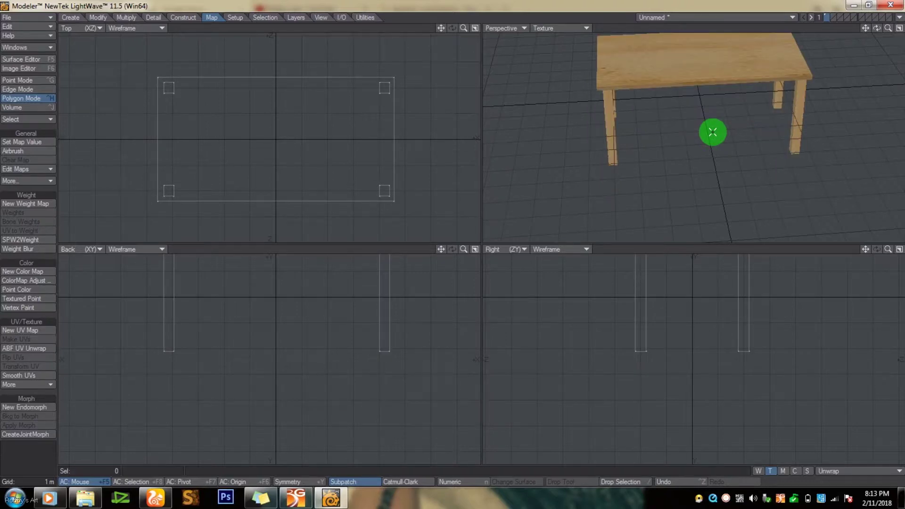
pyautogui.press('F3')
pyautogui.press('Return')
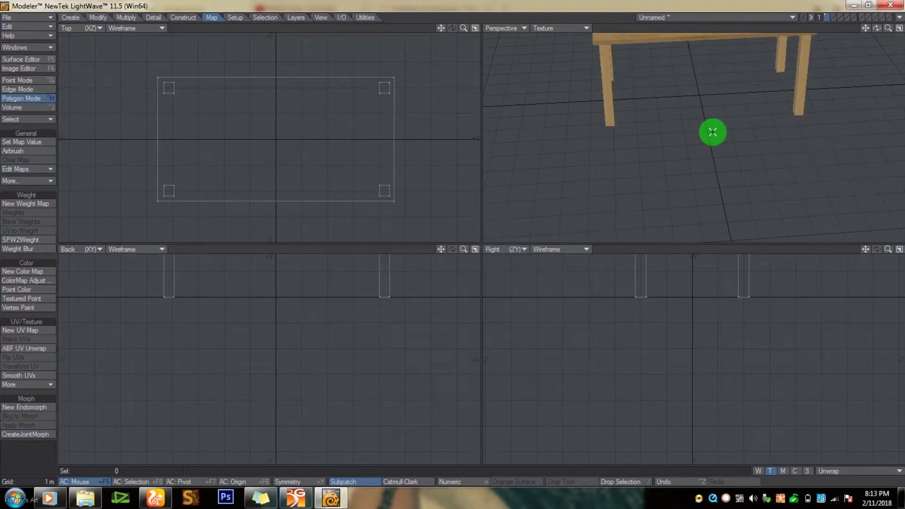
pyautogui.moveTo(884, 34); pyautogui.dragTo(453, 238)
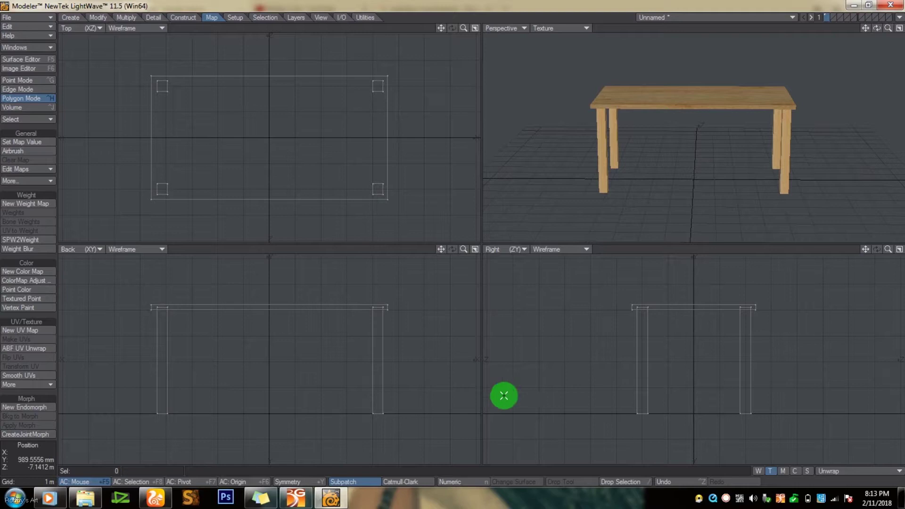
# - Select the whole front leg at the +X corner and place a copy about 2.98 m inward along X
pyautogui.moveTo(146, 501)
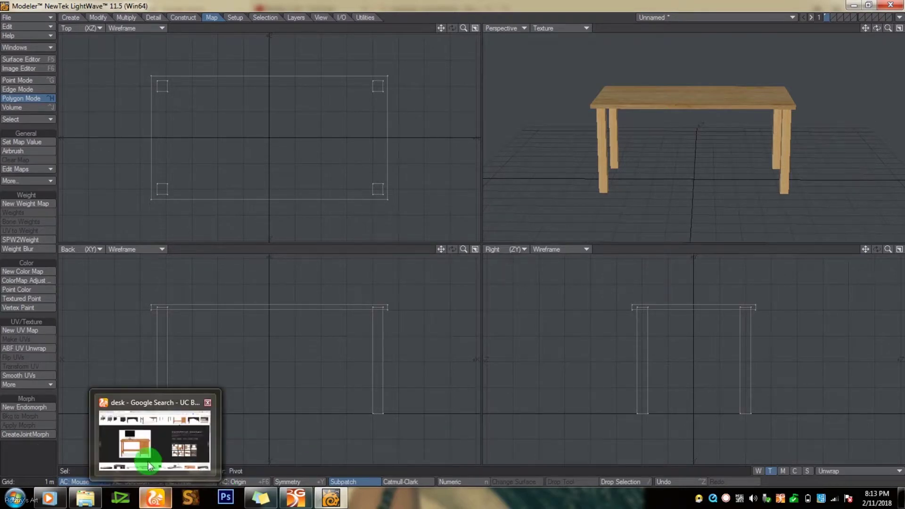
pyautogui.moveTo(144, 423)
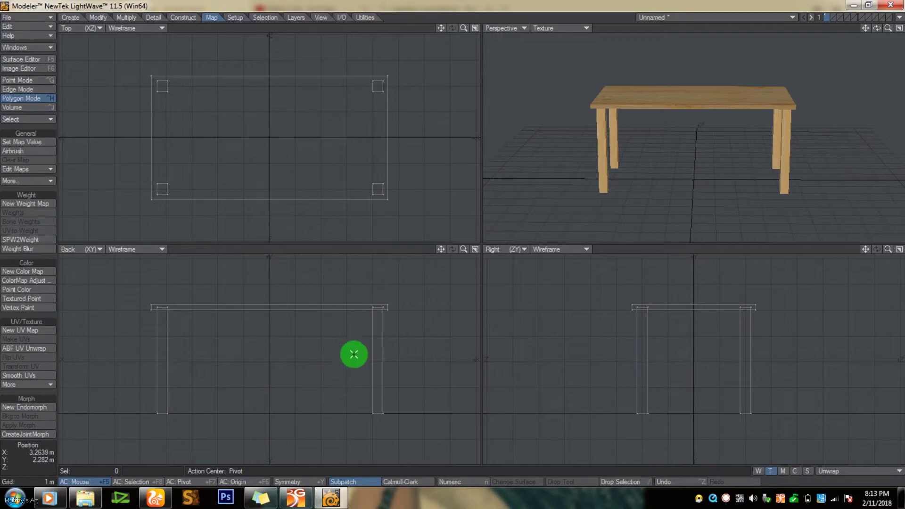
pyautogui.click(785, 187)
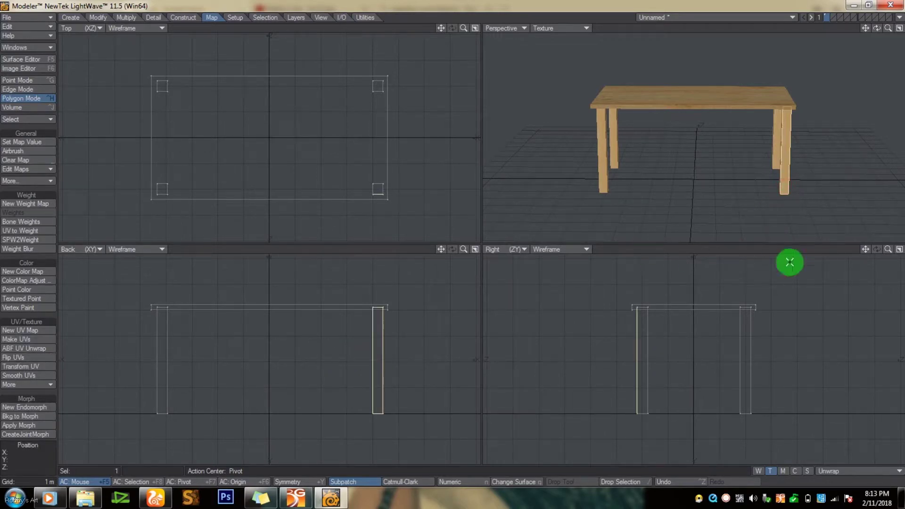
pyautogui.press(']')
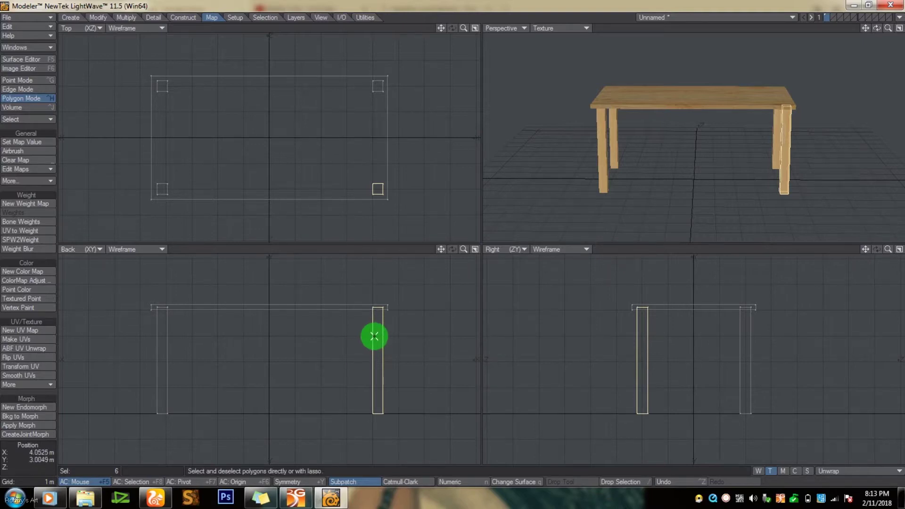
pyautogui.press('t')
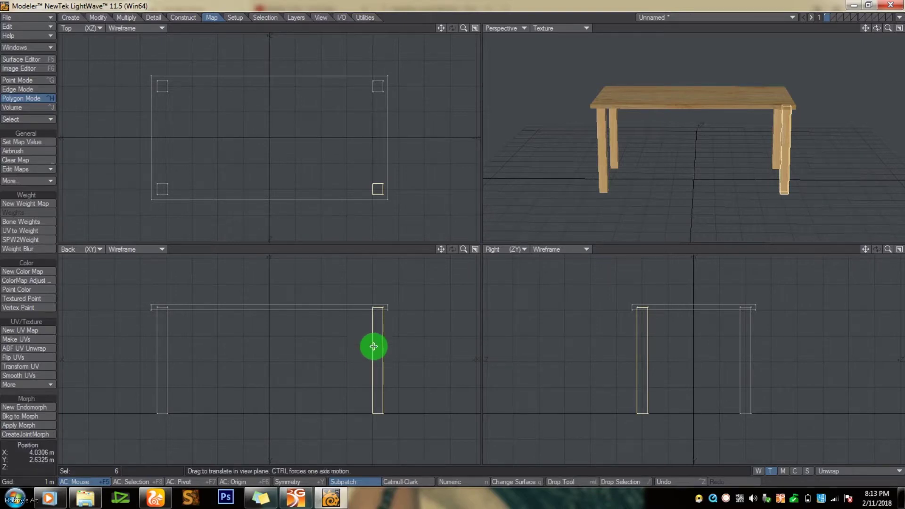
pyautogui.moveTo(453, 239); pyautogui.dragTo(454, 237)
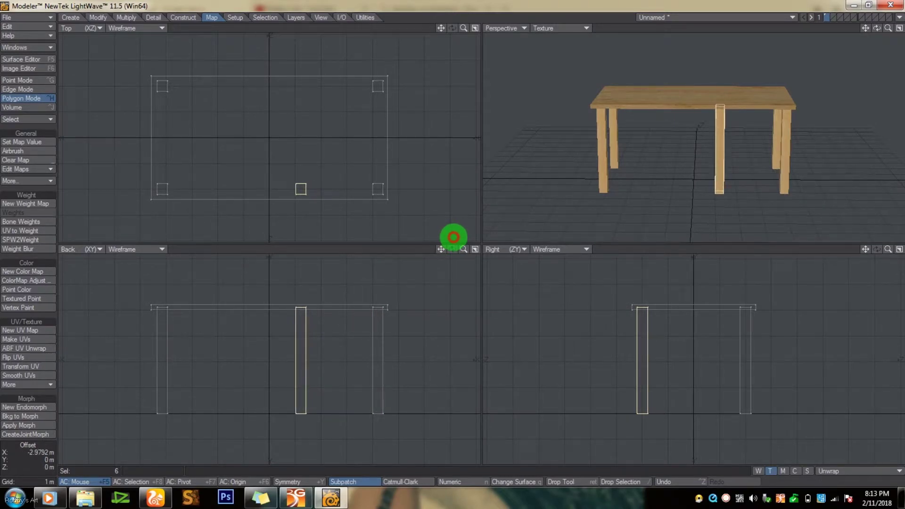
pyautogui.moveTo(453, 237); pyautogui.dragTo(453, 237)
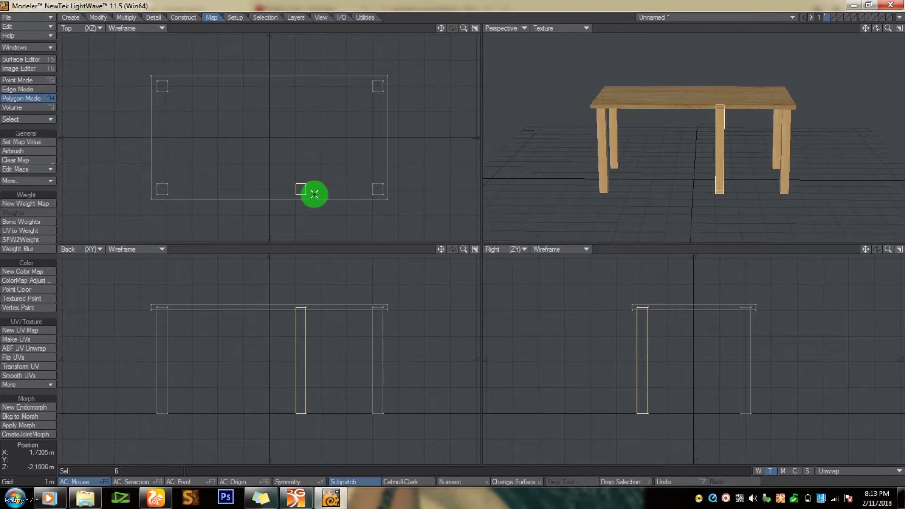
# - Duplicate the inner front leg about 3.99 m along Z to the slab's rear edge and clear the selection
pyautogui.moveTo(314, 194); pyautogui.dragTo(304, 77)
pyautogui.press('t')
pyautogui.keyDown('ctrl'); pyautogui.moveTo(454, 240); pyautogui.dragTo(453, 239); pyautogui.keyUp('ctrl')
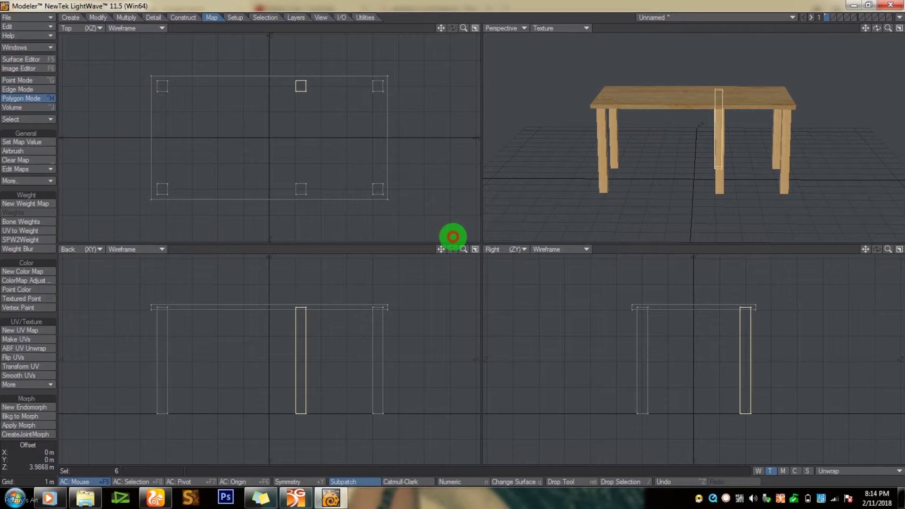
pyautogui.click(303, 196)
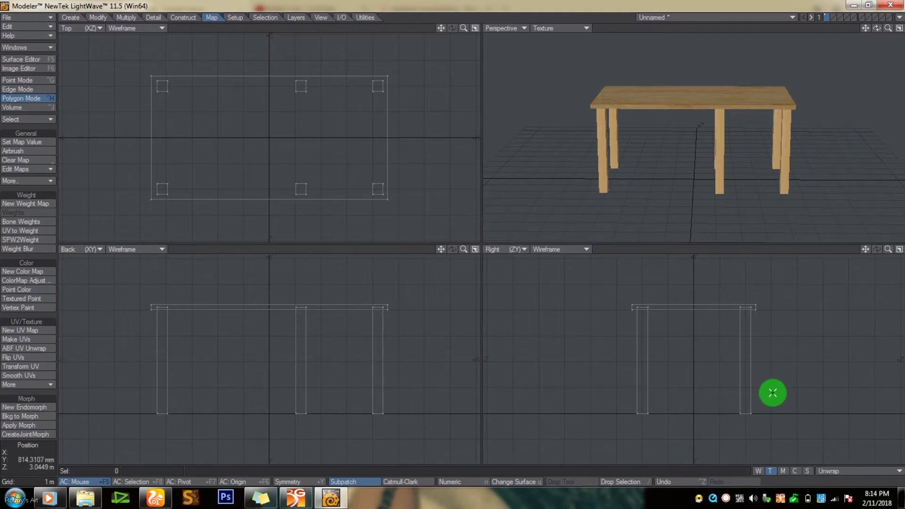
# - Copy the inner front leg in place, rotate it into a horizontal bar, and shorten it to span to the corner leg
pyautogui.click(647, 365)
pyautogui.press('c')
pyautogui.press('v')
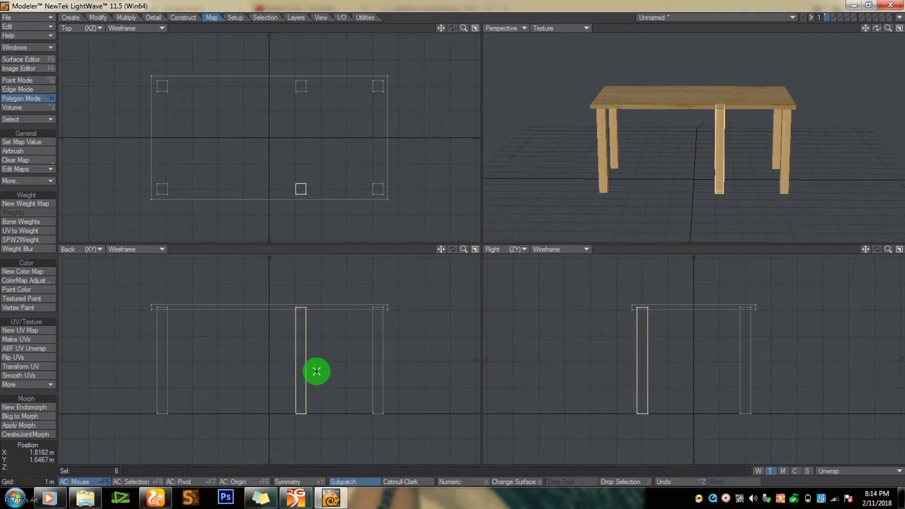
pyautogui.press('r')
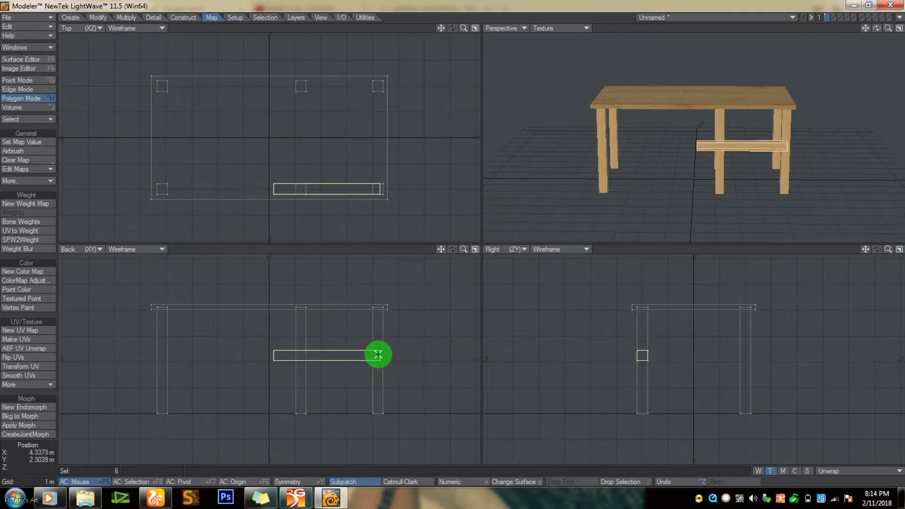
pyautogui.press('h')
pyautogui.moveTo(382, 358); pyautogui.dragTo(453, 237)
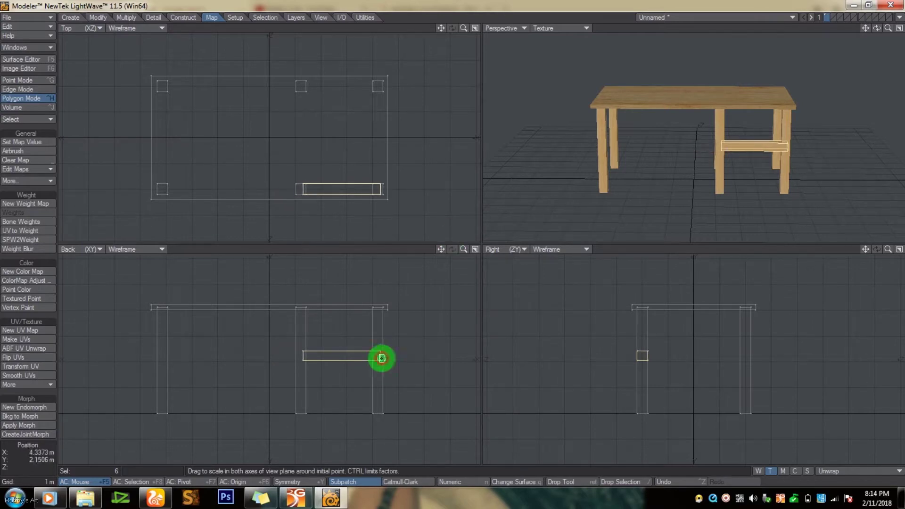
# - Lower the horizontal bar to just above the floor between the two front legs and thin its depth around its centre
pyautogui.press('t')
pyautogui.moveTo(325, 358); pyautogui.dragTo(453, 237)
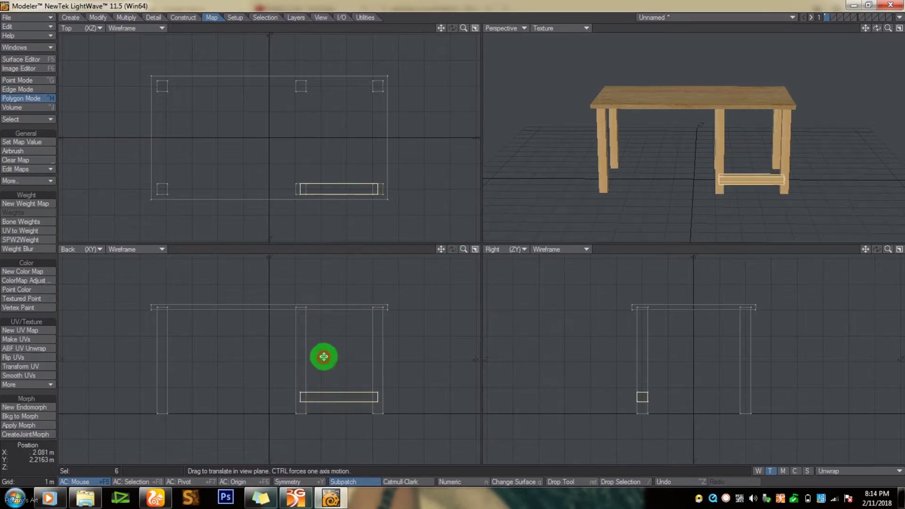
pyautogui.hotkey('shift', 'a')
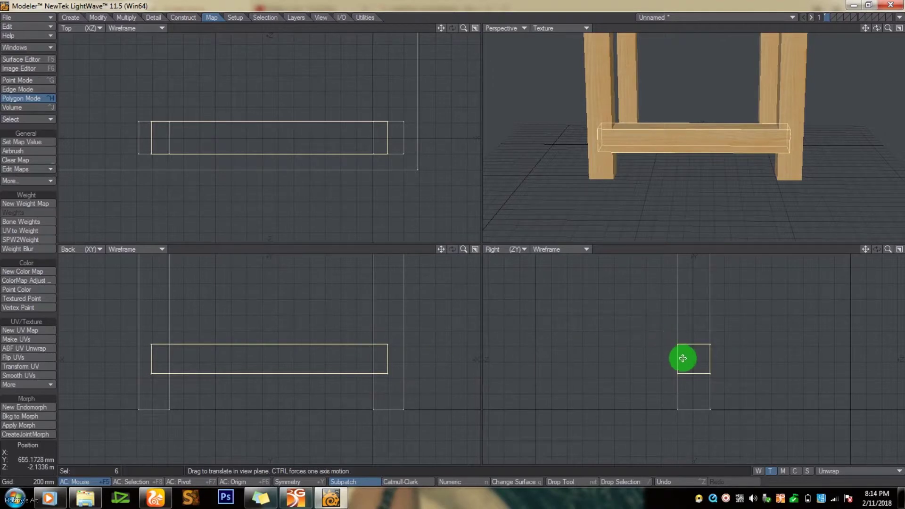
pyautogui.press('h')
pyautogui.moveTo(694, 360); pyautogui.dragTo(688, 360)
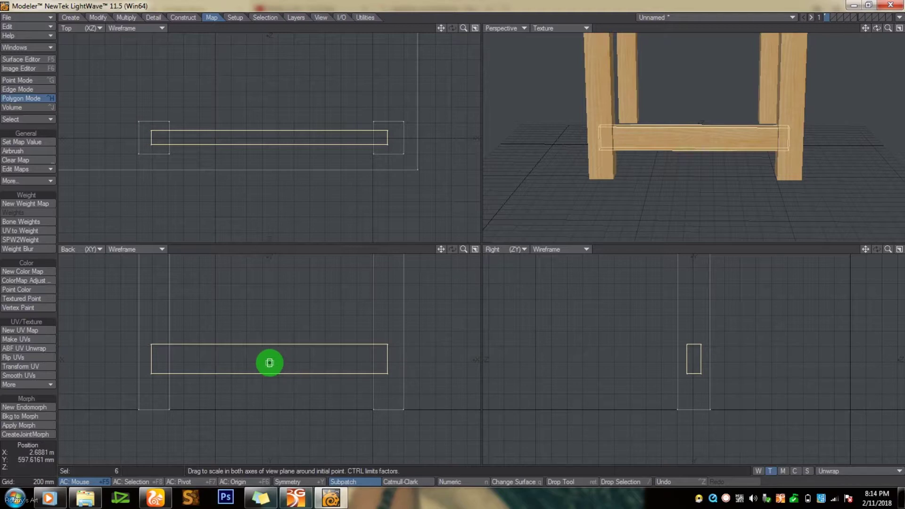
# - Duplicate the lower rail directly above itself and stretch the copy vertically into a tall panel
pyautogui.moveTo(268, 353); pyautogui.dragTo(452, 237)
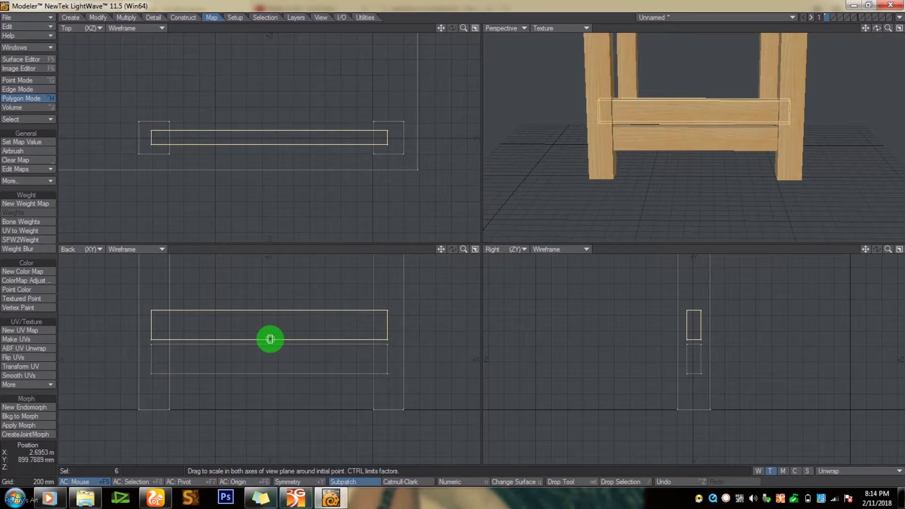
pyautogui.moveTo(271, 339); pyautogui.dragTo(451, 242)
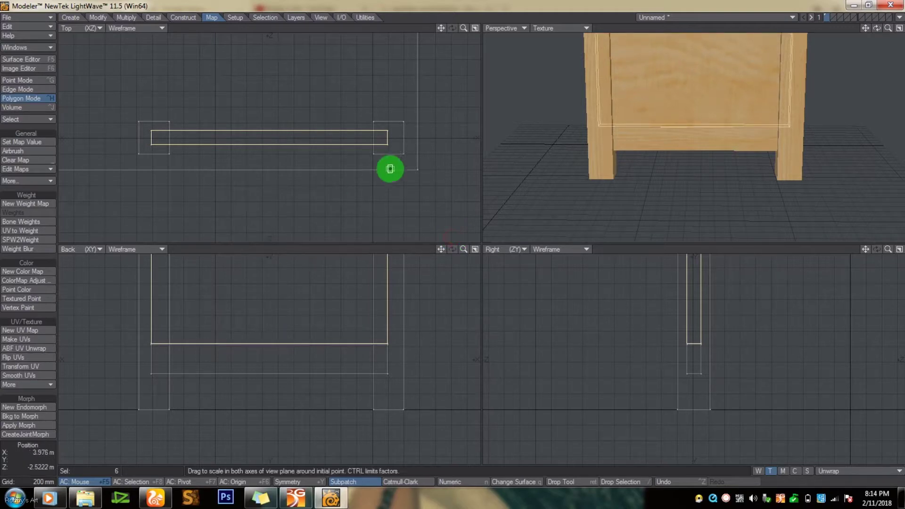
pyautogui.press('a')
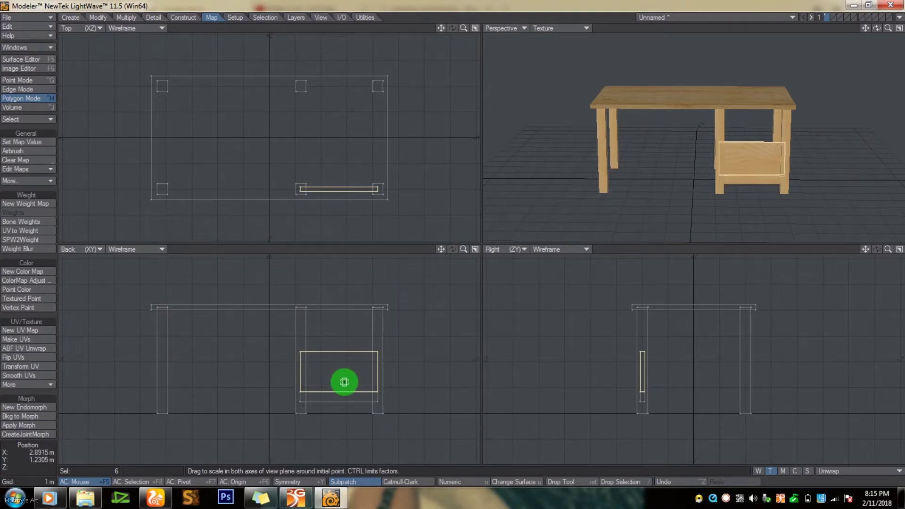
# - Narrow the front panel to fit between the two legs and nudge it to sit centred above the lower rail
pyautogui.hotkey('shift', 'a')
pyautogui.moveTo(445, 237); pyautogui.dragTo(452, 238)
pyautogui.press('t')
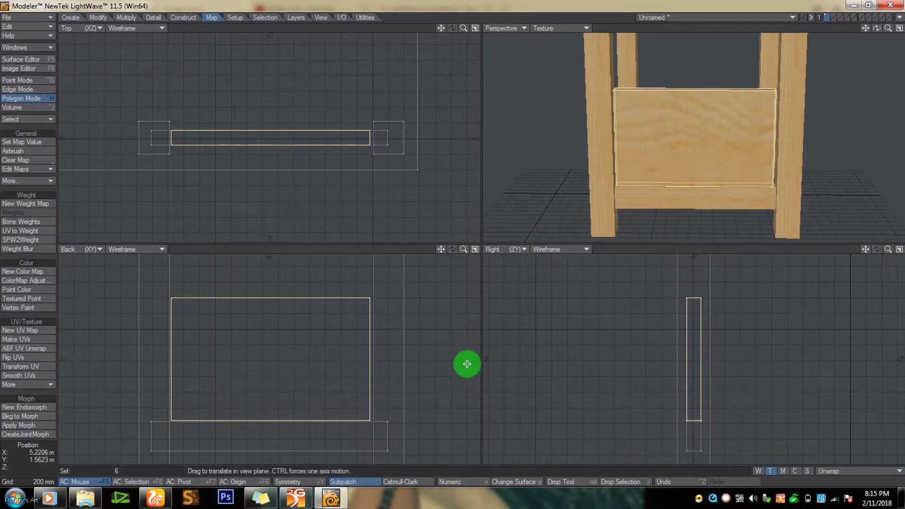
pyautogui.click(453, 237)
pyautogui.moveTo(452, 237); pyautogui.dragTo(453, 237)
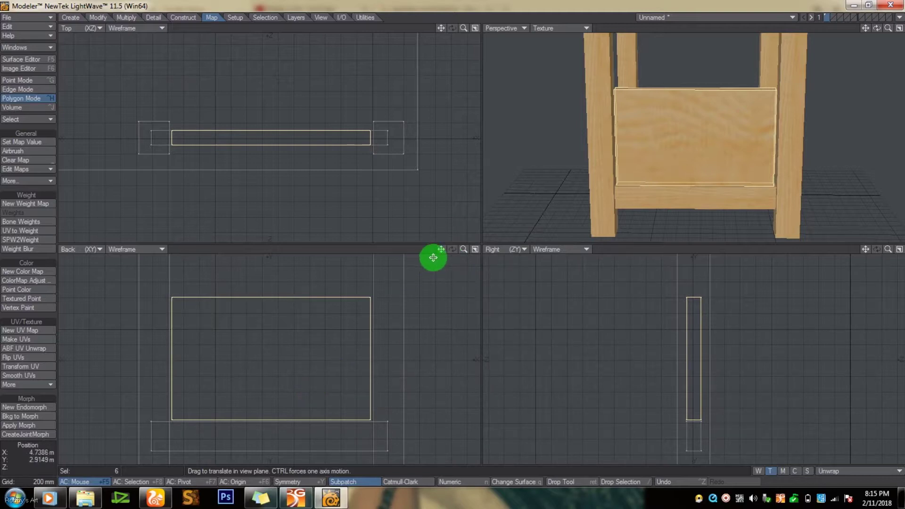
pyautogui.moveTo(464, 249); pyautogui.dragTo(443, 249)
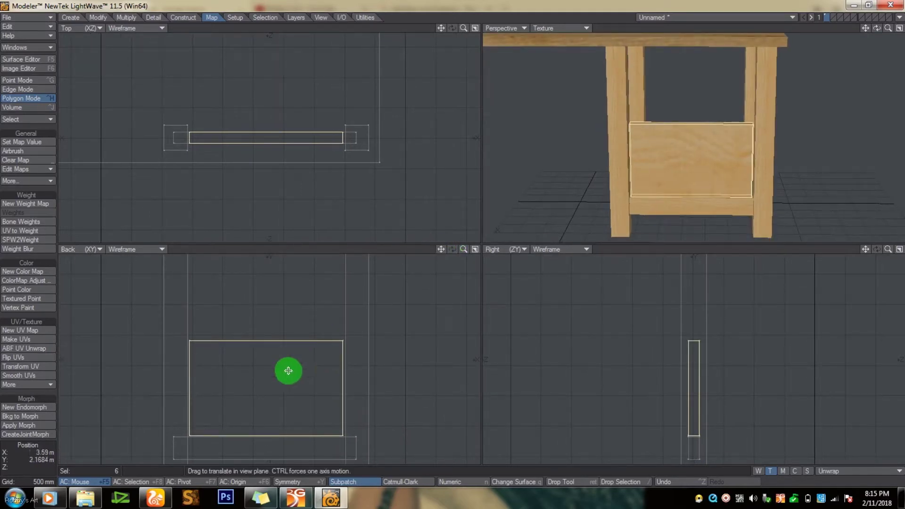
pyautogui.moveTo(274, 381); pyautogui.dragTo(269, 291)
pyautogui.hotkey('ctrl', 'z')
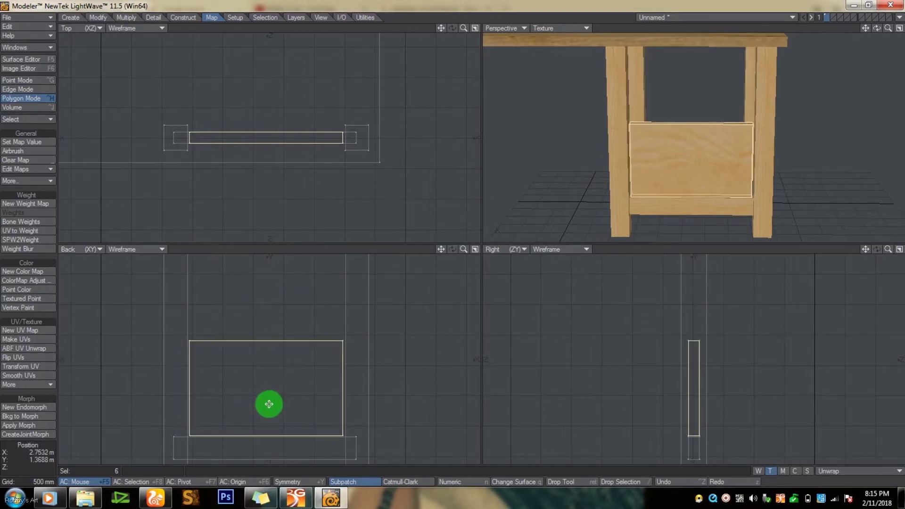
# - Duplicate the front panel directly above itself and shrink the copy to about half its height from its lower edge
pyautogui.hotkey('shift', 'z')
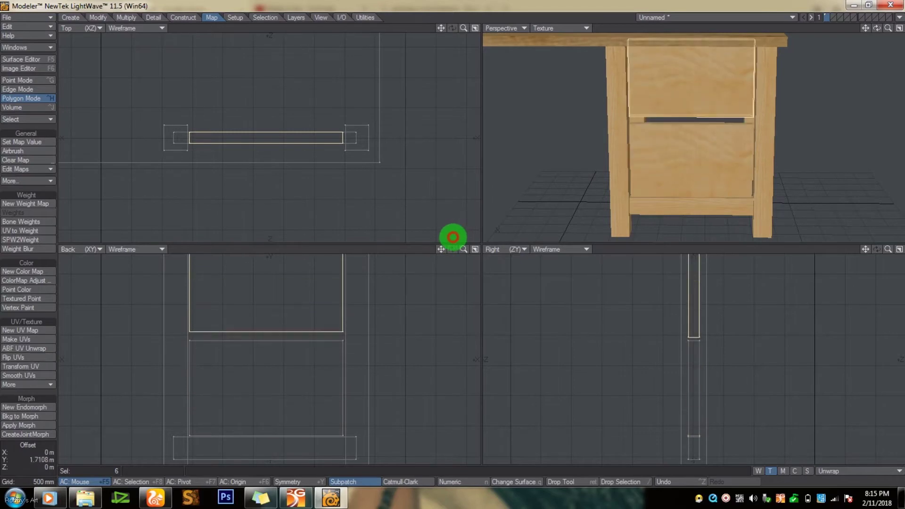
pyautogui.moveTo(453, 237); pyautogui.dragTo(453, 243)
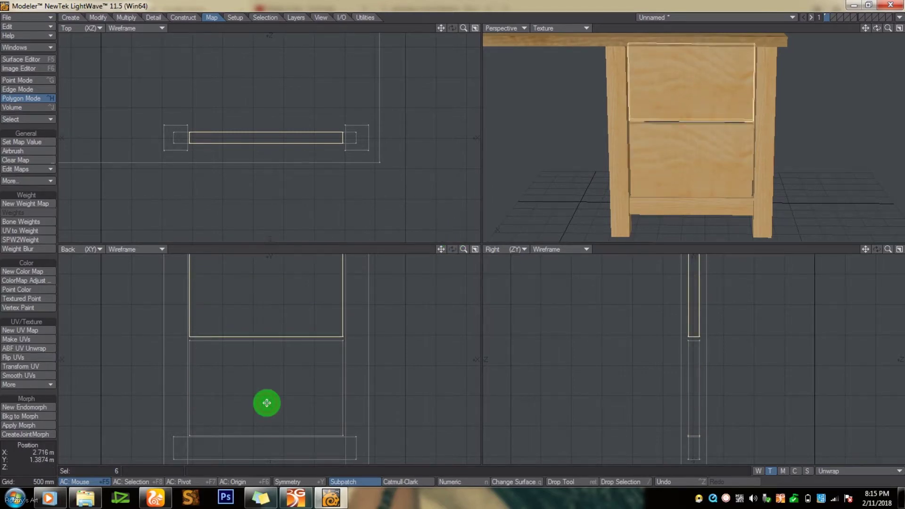
pyautogui.moveTo(442, 249); pyautogui.dragTo(444, 247)
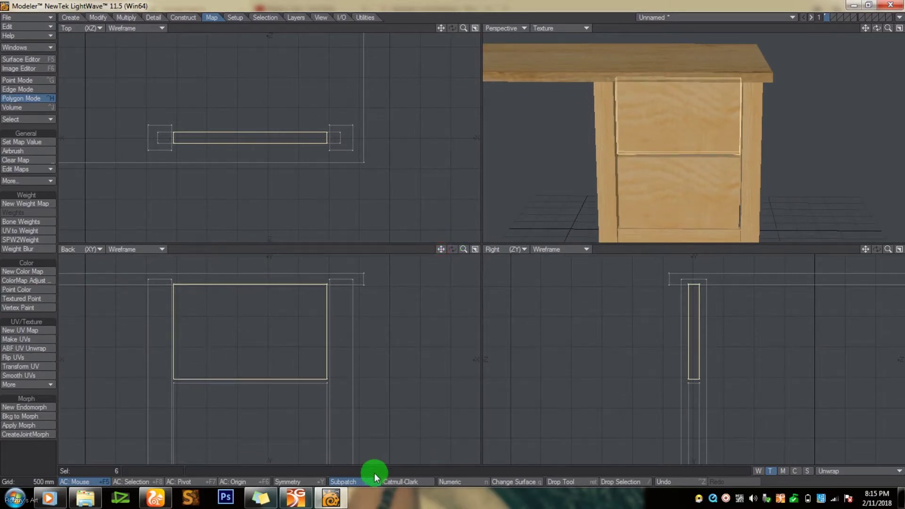
pyautogui.hotkey('shift', 'h')
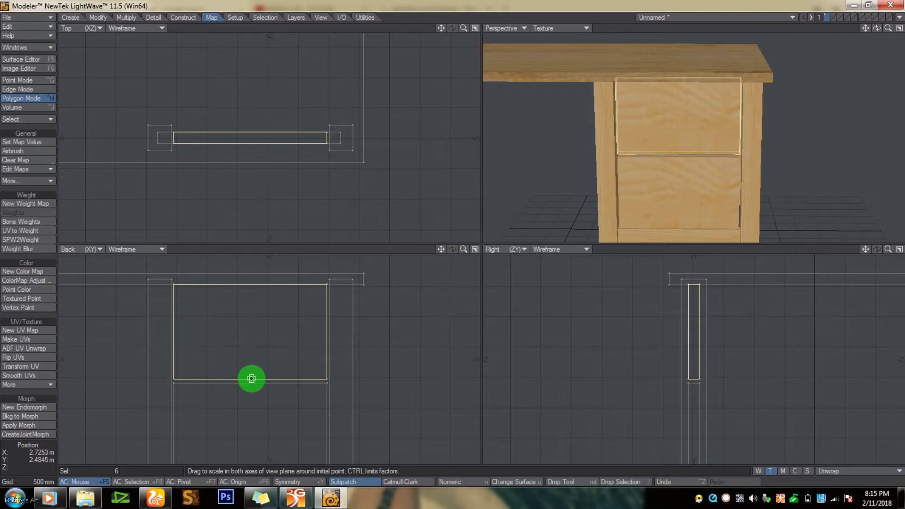
pyautogui.moveTo(251, 379); pyautogui.dragTo(453, 237)
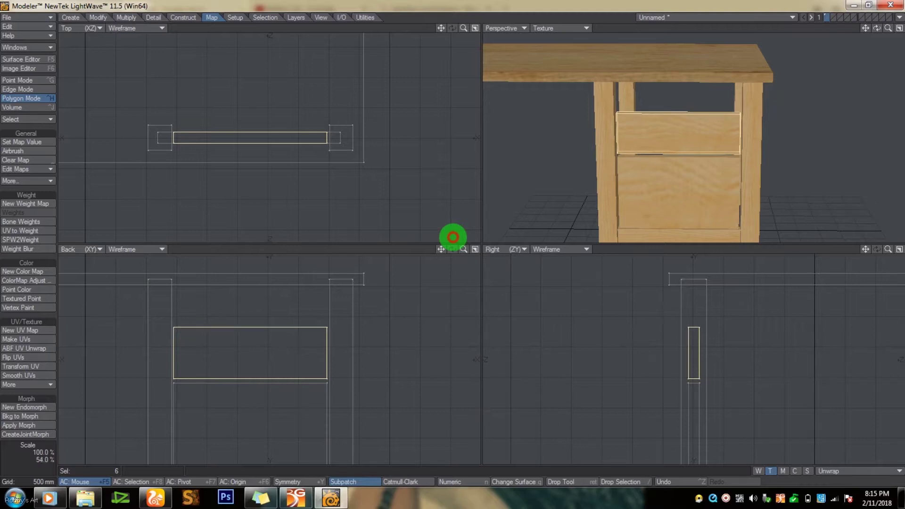
pyautogui.click(251, 378)
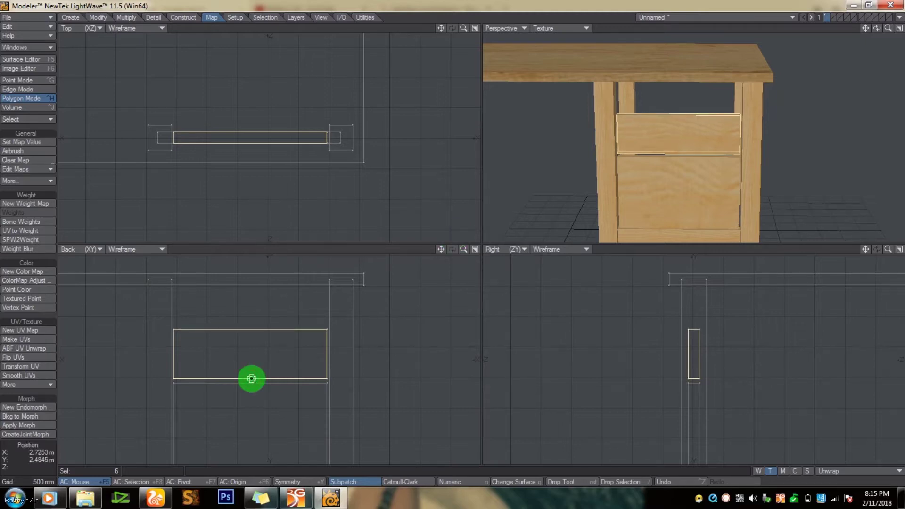
# - Duplicate the short drawer panel straight upward to fill the gap just under the desk top
pyautogui.moveTo(251, 379)
pyautogui.mouseDown()
pyautogui.moveTo(255, 364)
pyautogui.moveTo(453, 237)
pyautogui.mouseUp()
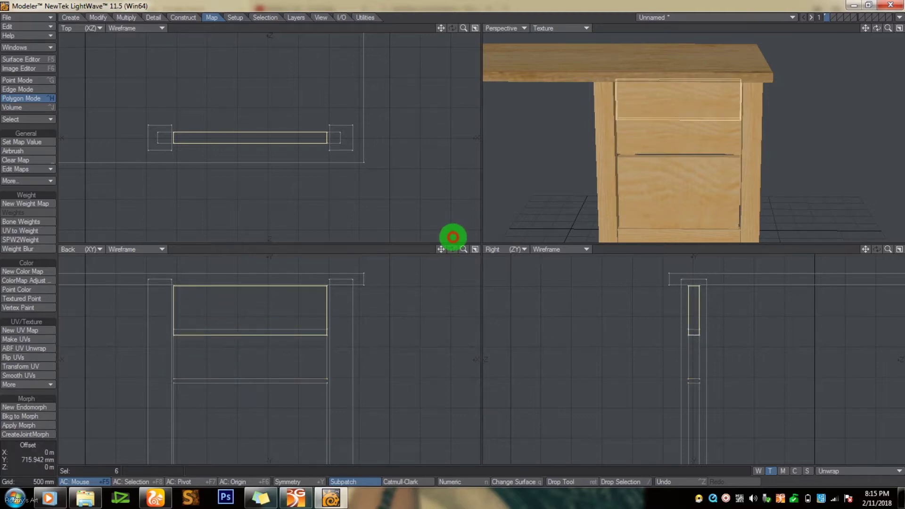
pyautogui.click(255, 368)
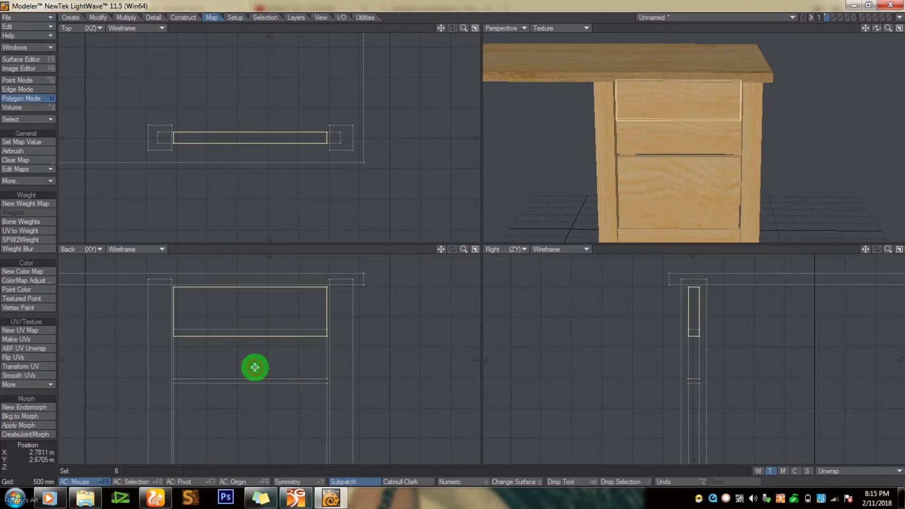
pyautogui.moveTo(255, 367)
pyautogui.mouseDown()
pyautogui.moveTo(253, 253)
pyautogui.moveTo(251, 285)
pyautogui.moveTo(453, 237)
pyautogui.mouseUp()
pyautogui.press('Return')
pyautogui.click(304, 335)
# - Nudge the middle drawer panel down about 19 mm to even out the gaps around it, and clear the selection
pyautogui.click(677, 136)
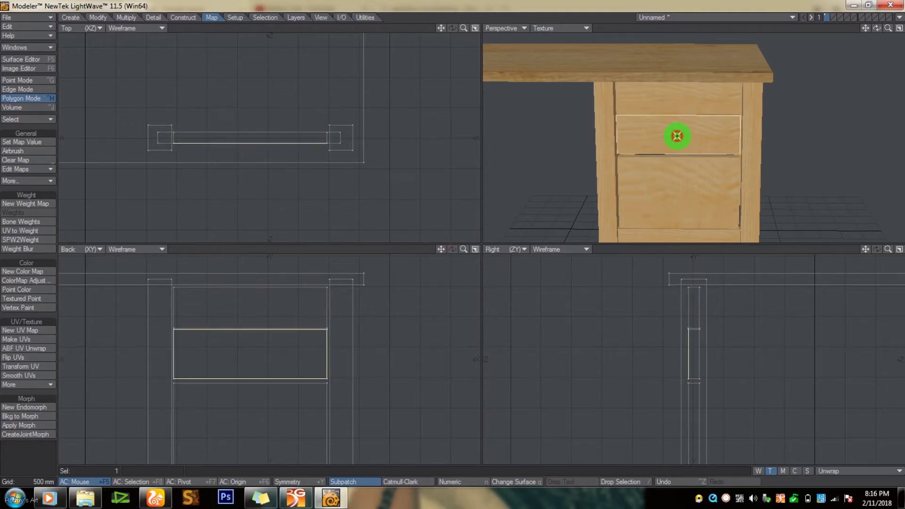
pyautogui.press(']')
pyautogui.press('t')
pyautogui.keyDown('ctrl'); pyautogui.moveTo(235, 356); pyautogui.dragTo(452, 238); pyautogui.keyUp('ctrl')
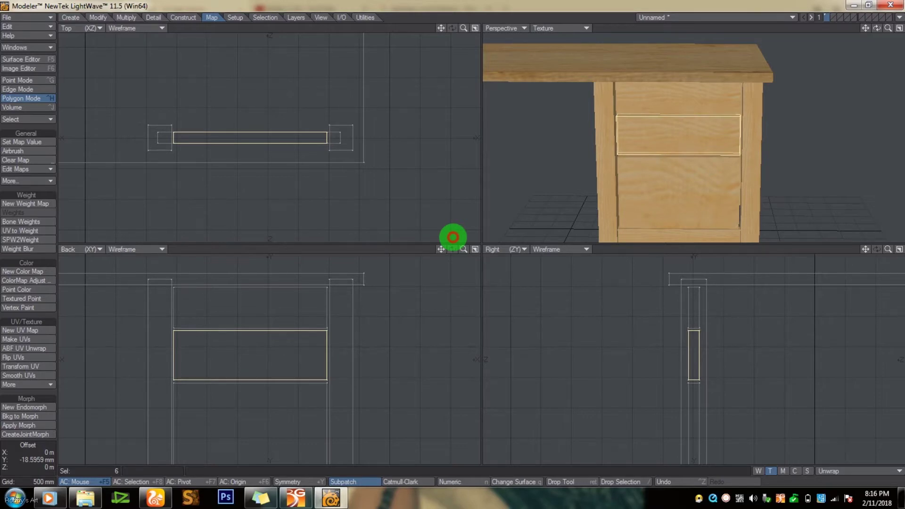
pyautogui.keyDown('ctrl'); pyautogui.moveTo(453, 237); pyautogui.dragTo(453, 237); pyautogui.keyUp('ctrl')
pyautogui.press('space')
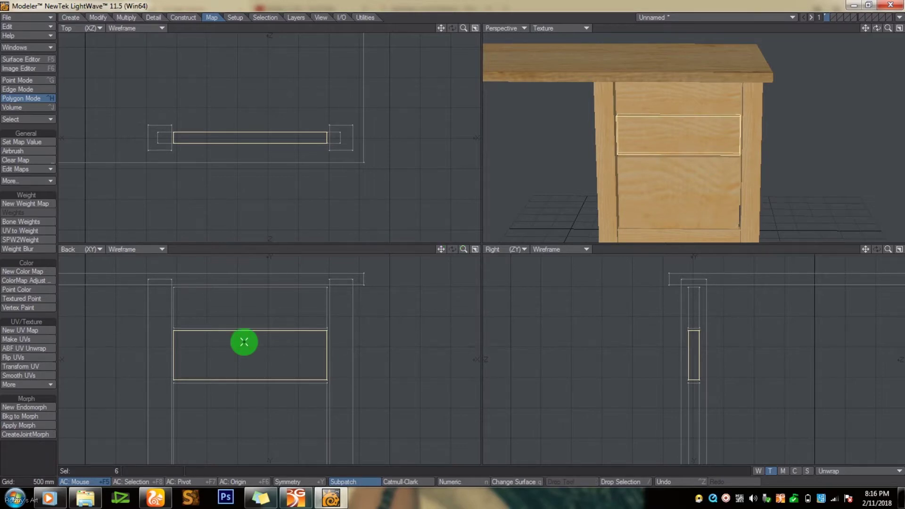
pyautogui.click(244, 342)
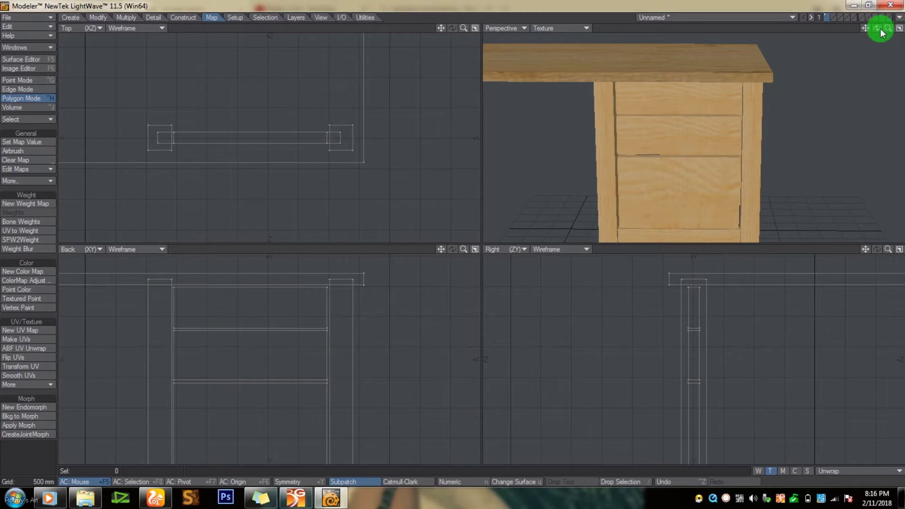
# - Examine the whole desk from another angle and compare it with the reference desk picture in the browser
pyautogui.moveTo(888, 28); pyautogui.dragTo(452, 241)
pyautogui.moveTo(166, 499)
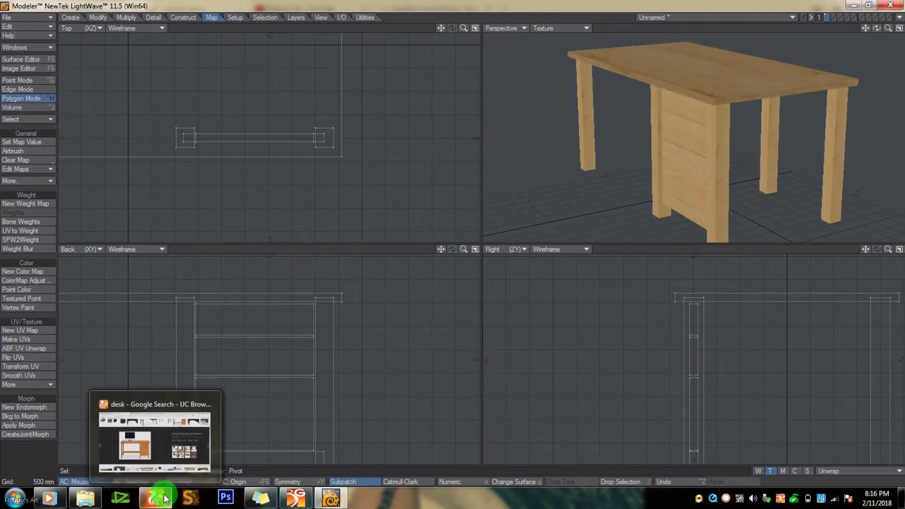
pyautogui.click(157, 448)
pyautogui.click(157, 446)
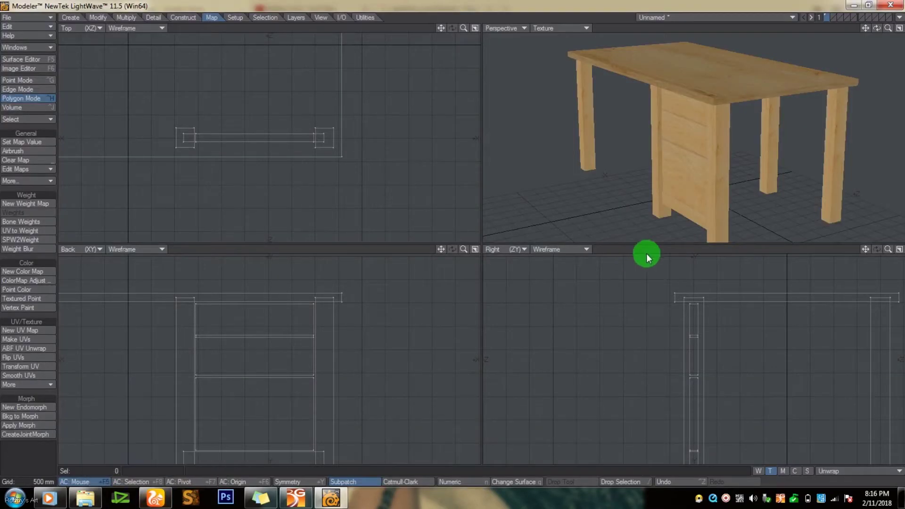
# - Copy the lower front rail in place and rotate the copy 90° so it runs from front to back
pyautogui.click(688, 216)
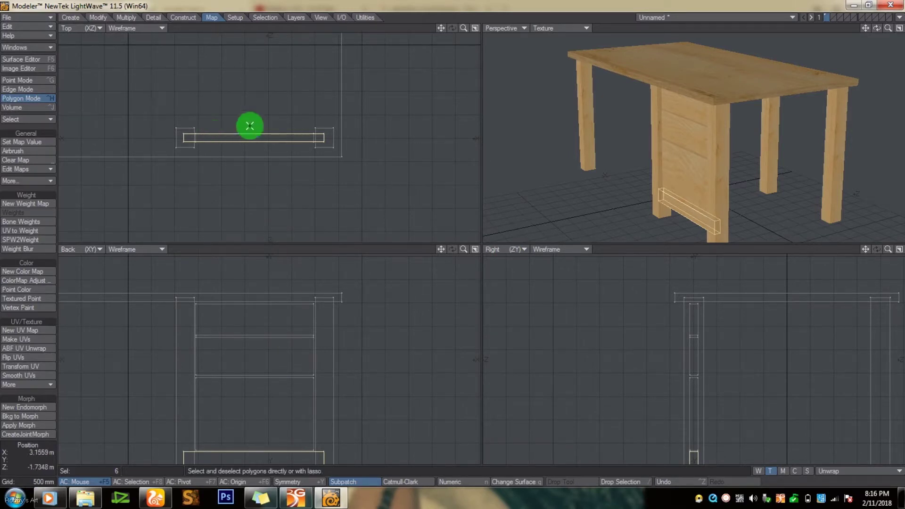
pyautogui.press('c')
pyautogui.press('v')
pyautogui.press('r')
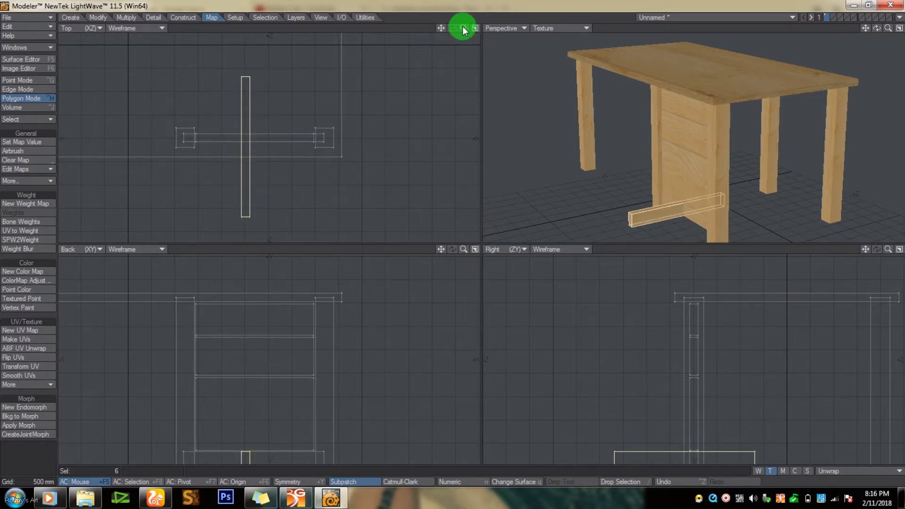
# - Move the rotated rail between the inner front and back legs and stretch it lengthwise to span them
pyautogui.moveTo(463, 28); pyautogui.dragTo(453, 237)
pyautogui.moveTo(441, 28); pyautogui.dragTo(452, 237)
pyautogui.press('t')
pyautogui.press('h')
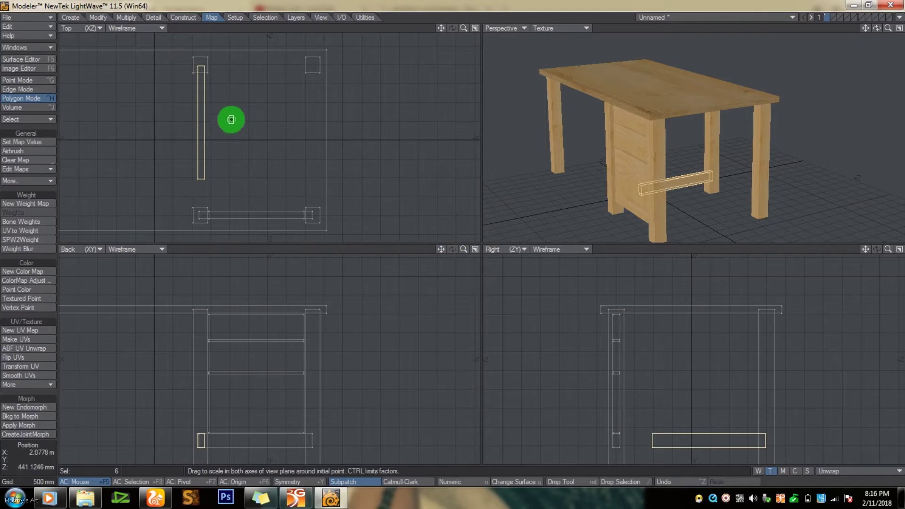
pyautogui.moveTo(203, 66); pyautogui.dragTo(453, 237)
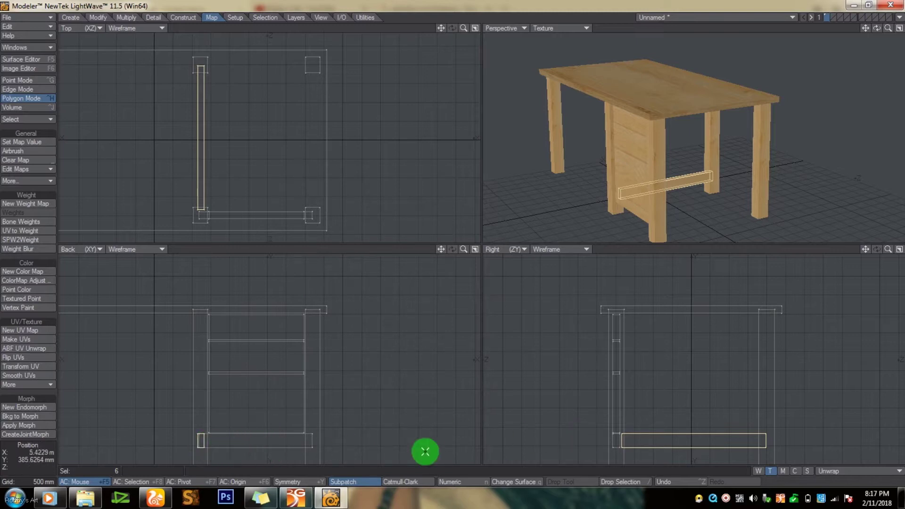
# - Raise the upper face of the side rail about 3.27 m to the desk top, forming a full side panel
pyautogui.press('/')
pyautogui.click(683, 176)
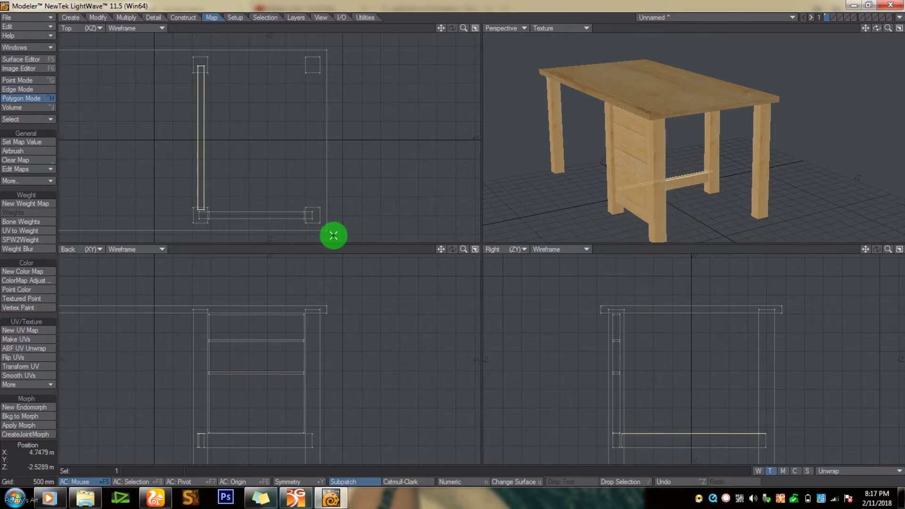
pyautogui.press('t')
pyautogui.moveTo(462, 237); pyautogui.dragTo(453, 237)
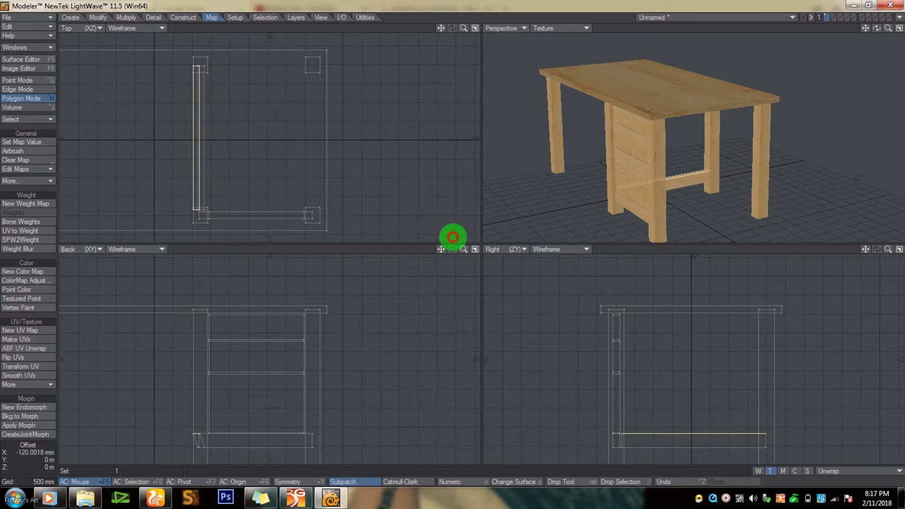
pyautogui.hotkey('ctrl', 'z')
pyautogui.moveTo(196, 437); pyautogui.dragTo(197, 314)
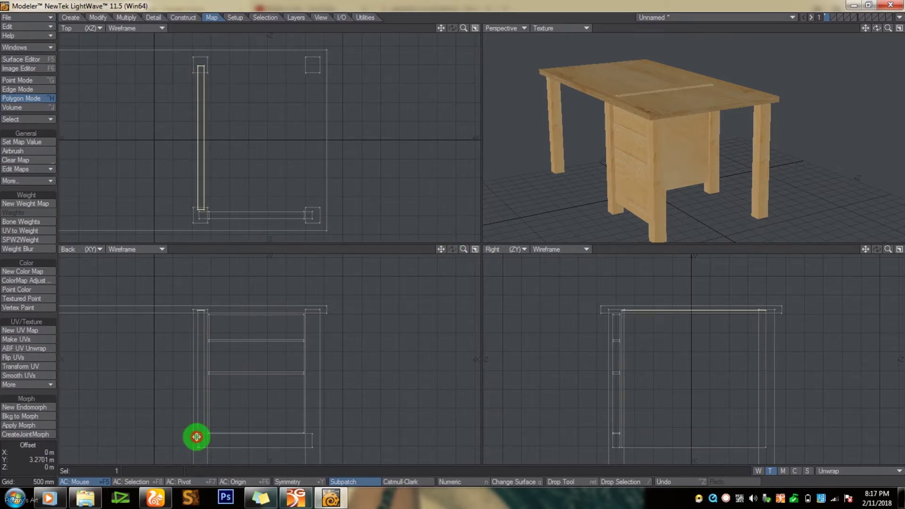
pyautogui.click(196, 438)
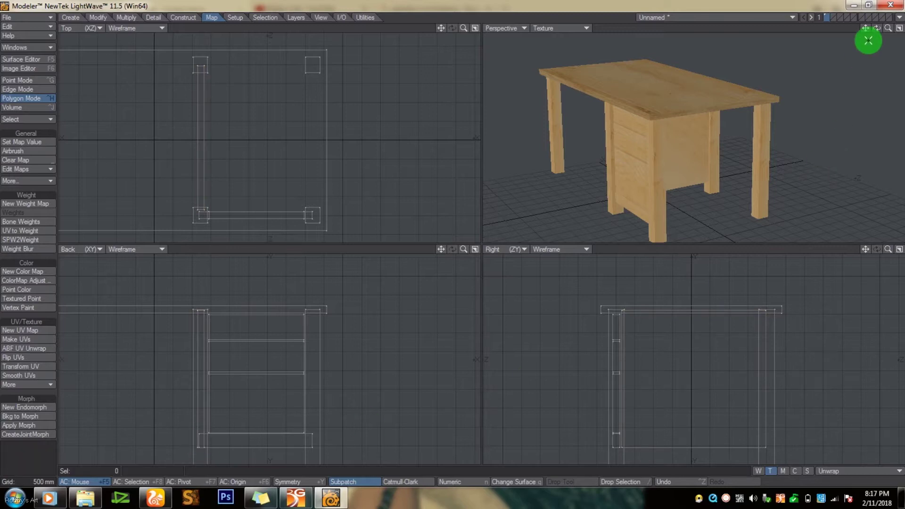
# - Duplicate the whole inner side panel and move the copy straight across between the outer corner legs
pyautogui.click(689, 169)
pyautogui.press(']')
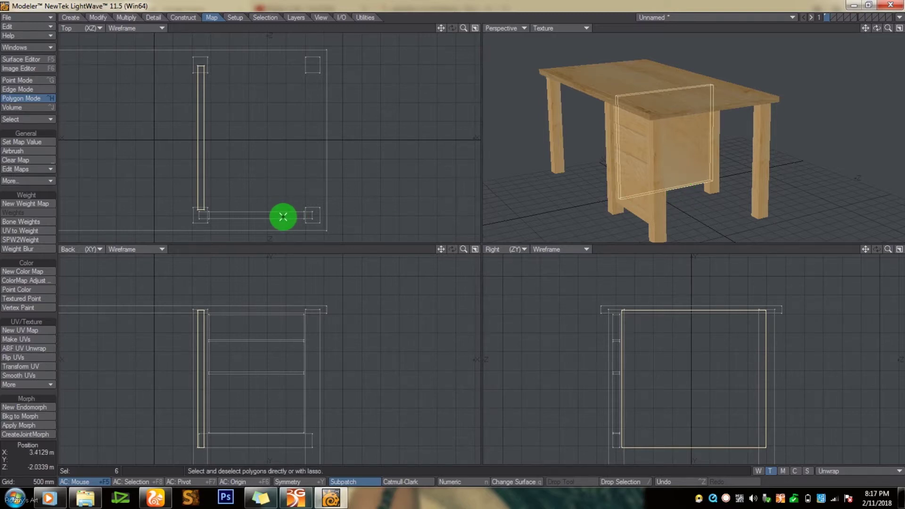
pyautogui.press('t')
pyautogui.click(453, 237)
pyautogui.keyDown('ctrl'); pyautogui.moveTo(453, 237); pyautogui.dragTo(567, 237); pyautogui.keyUp('ctrl')
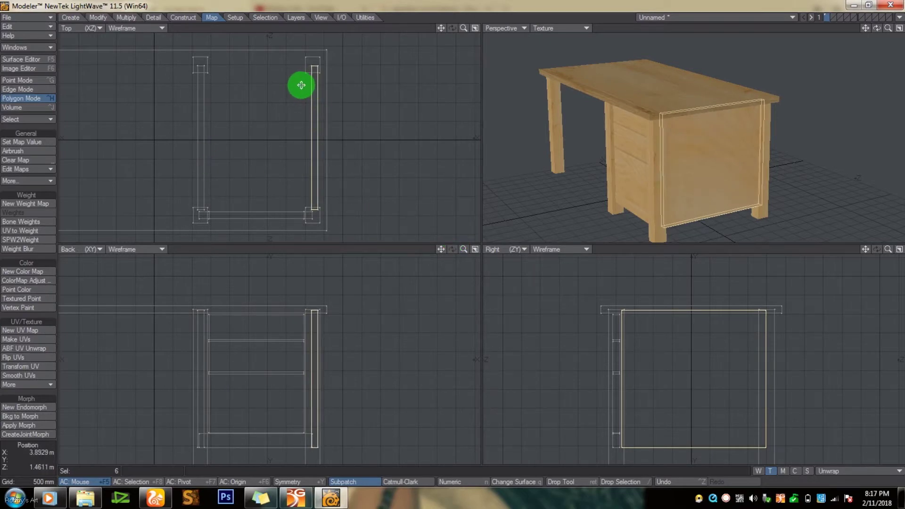
# - Copy the side panel, rotate it 90°, and fit it between the two back legs as the compartment's back panel
pyautogui.moveTo(155, 498)
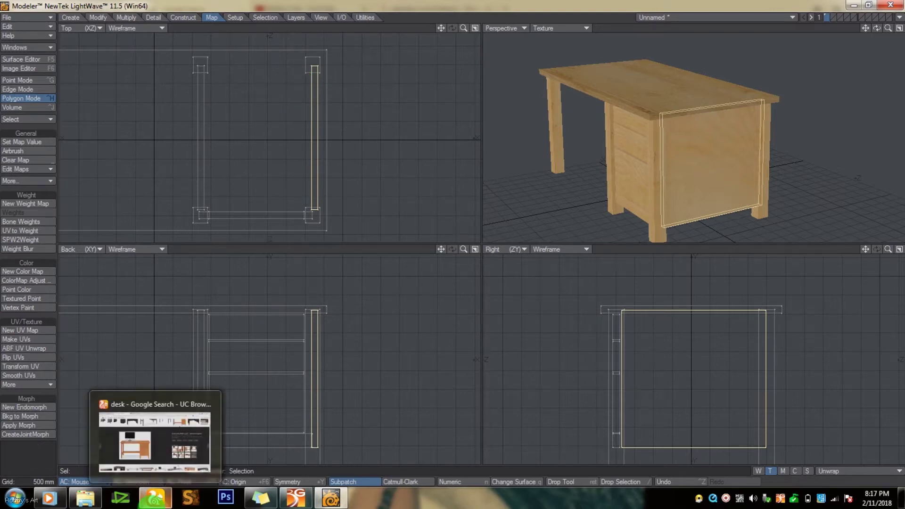
pyautogui.moveTo(165, 451)
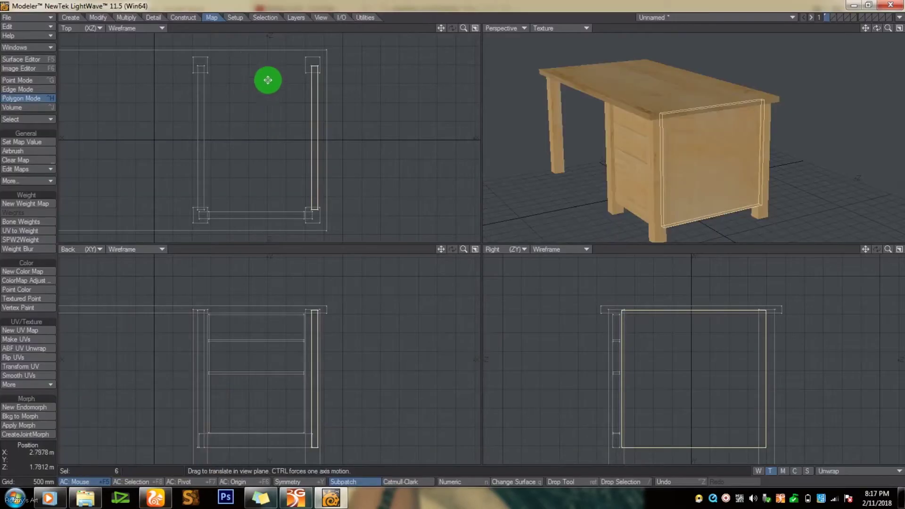
pyautogui.press('r')
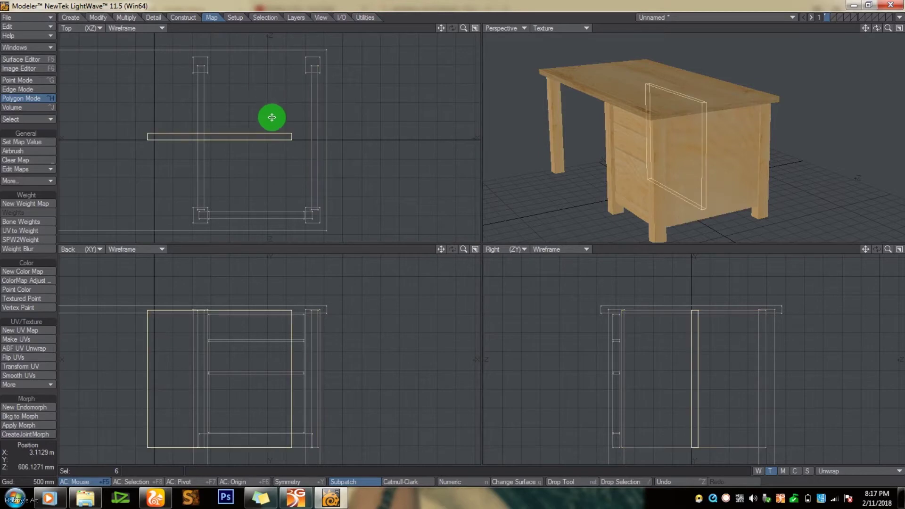
pyautogui.click(226, 125)
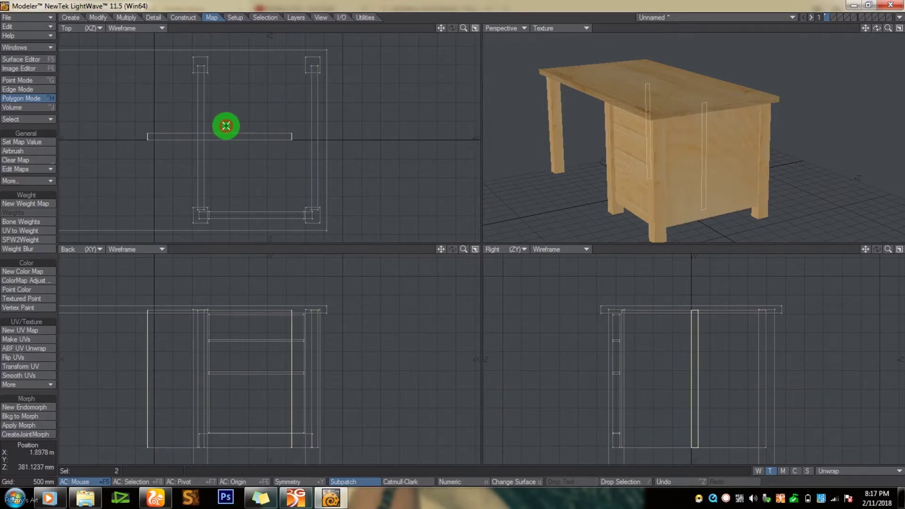
pyautogui.moveTo(290, 132); pyautogui.dragTo(238, 144)
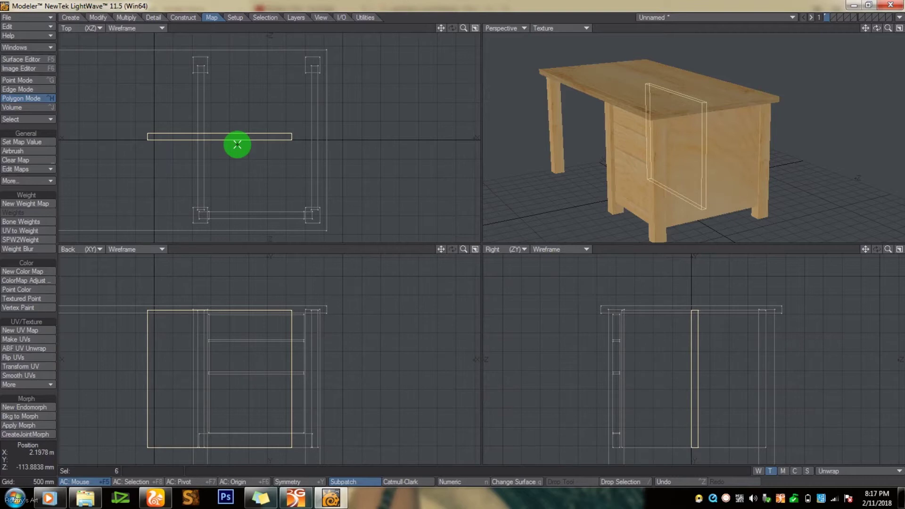
pyautogui.press('t')
pyautogui.moveTo(228, 148); pyautogui.dragTo(452, 237)
pyautogui.press('h')
pyautogui.press('Return')
pyautogui.press('/')
# - Copy the lower front rail to the inner back leg and stretch it across the open side to the far back corner leg
pyautogui.moveTo(876, 28); pyautogui.dragTo(889, 40)
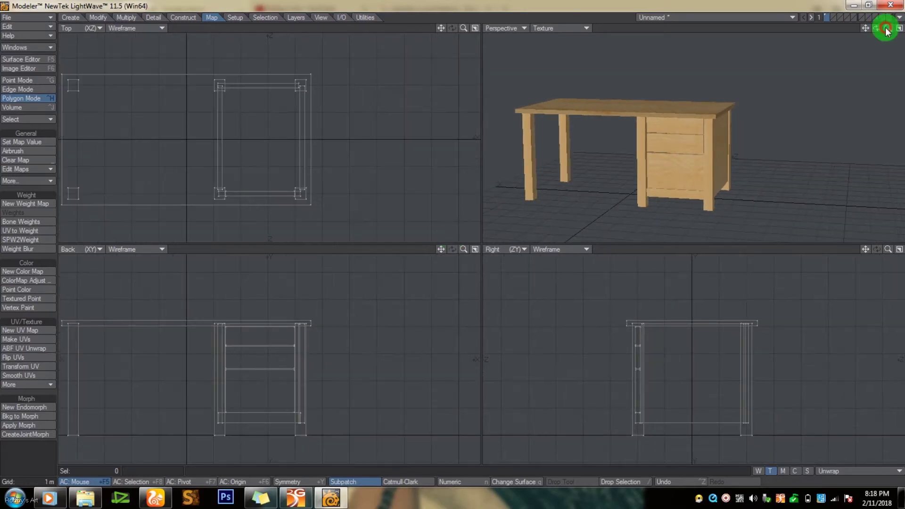
pyautogui.click(693, 199)
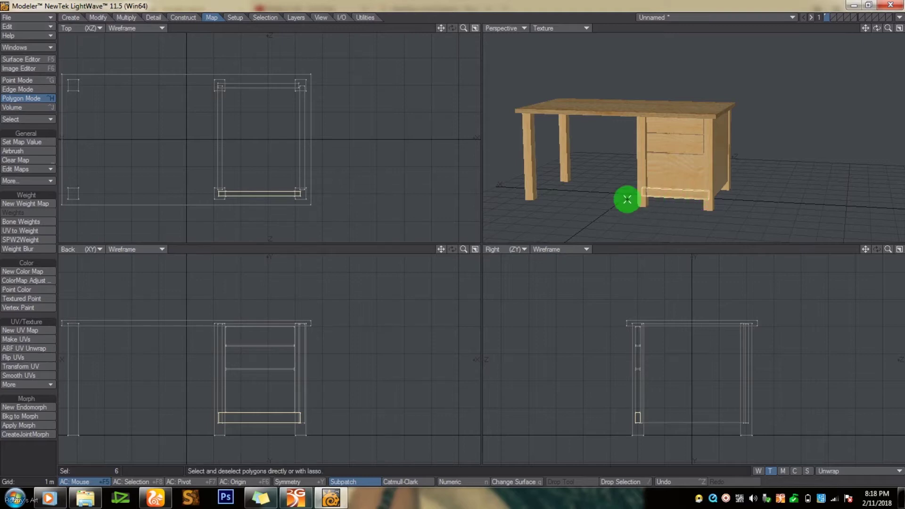
pyautogui.press('t')
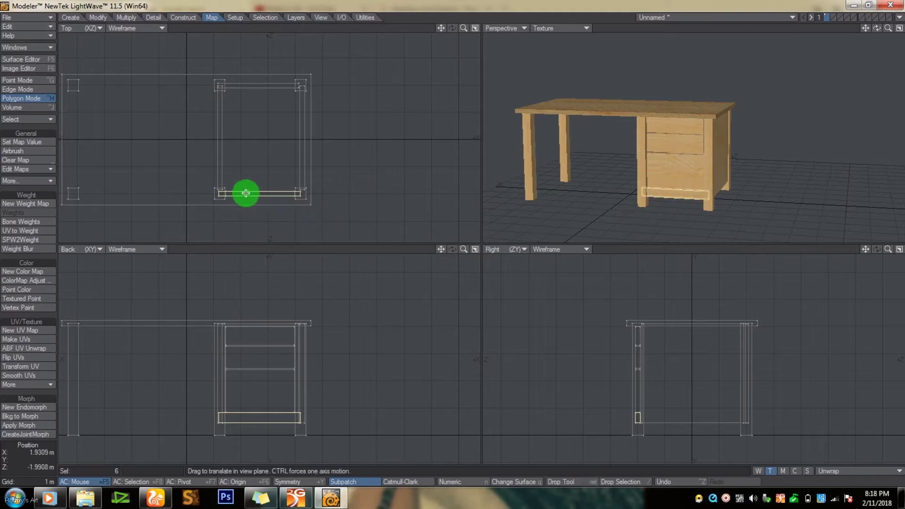
pyautogui.moveTo(448, 233); pyautogui.dragTo(454, 236)
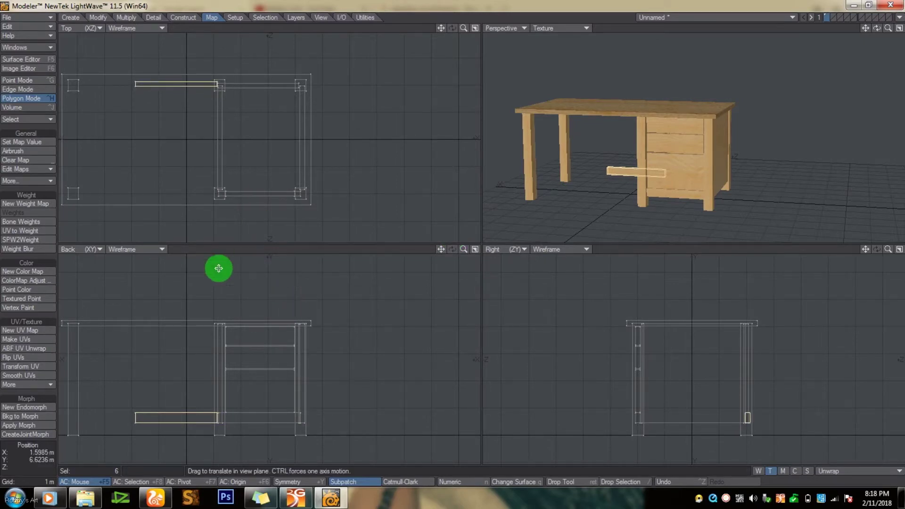
pyautogui.press('h')
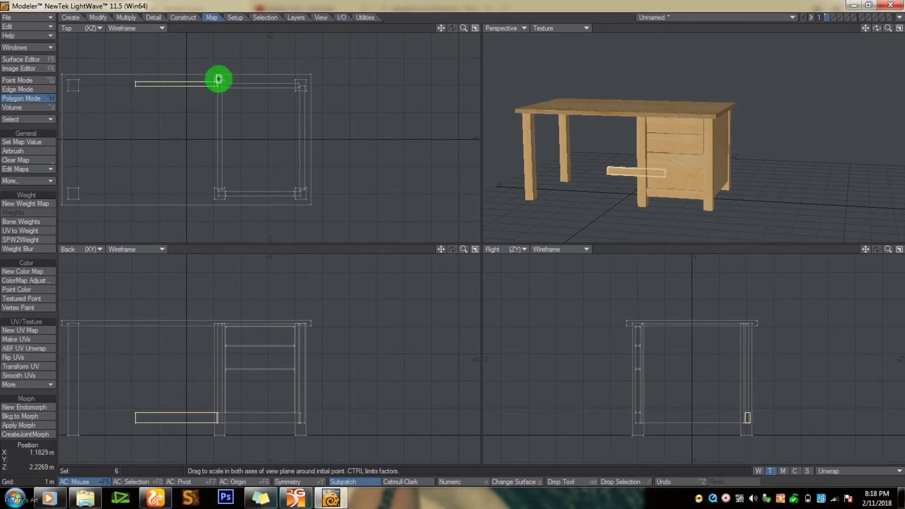
pyautogui.moveTo(215, 82); pyautogui.dragTo(454, 237)
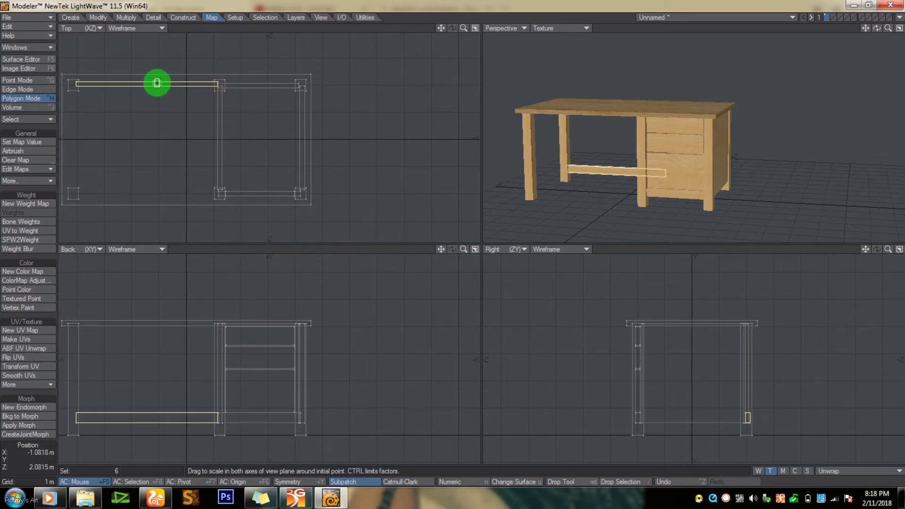
# - Centre the rear connecting rail within the thickness of the back legs
pyautogui.hotkey('shift', 'a')
pyautogui.press('t')
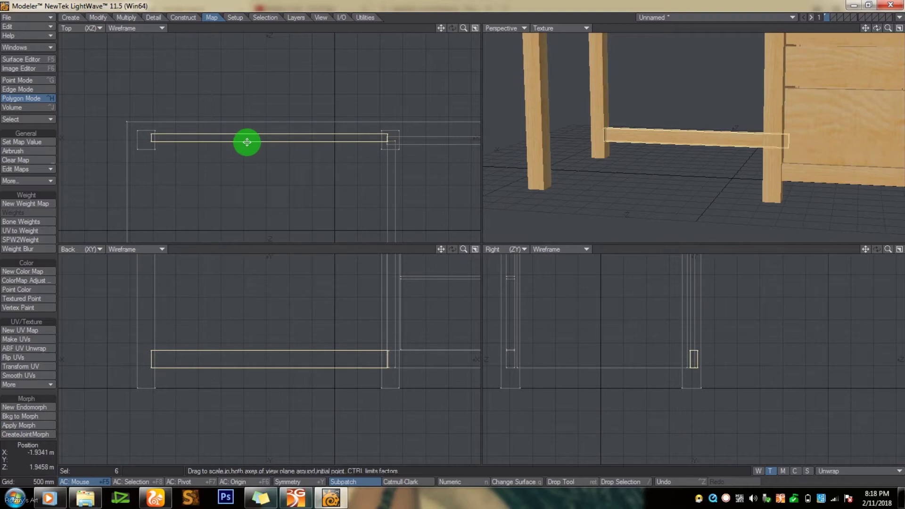
pyautogui.moveTo(255, 134); pyautogui.dragTo(453, 238)
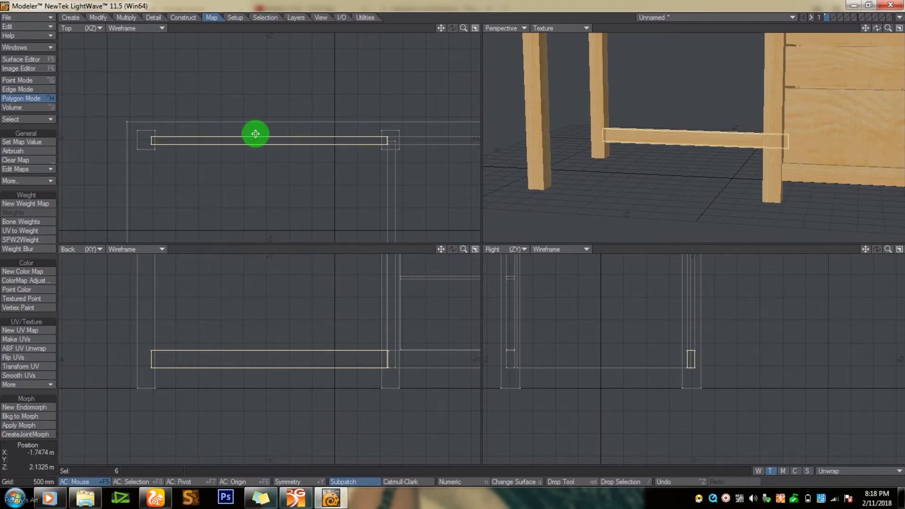
# - Copy the rear rail, rotate it 90°, and move it to the open end with its back end at the corner leg
pyautogui.press('r')
pyautogui.press('Return')
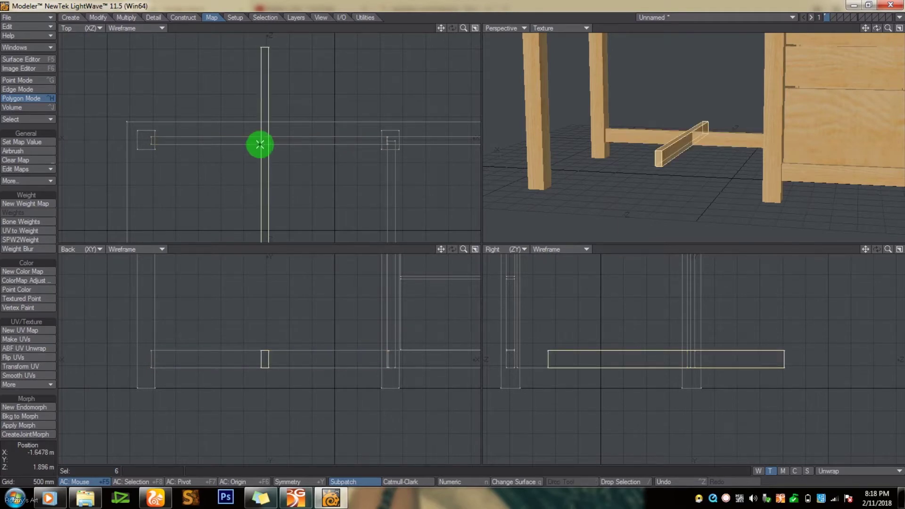
pyautogui.press('t')
pyautogui.moveTo(269, 116)
pyautogui.mouseDown()
pyautogui.moveTo(452, 238)
pyautogui.moveTo(270, 108)
pyautogui.mouseUp()
pyautogui.press('Return')
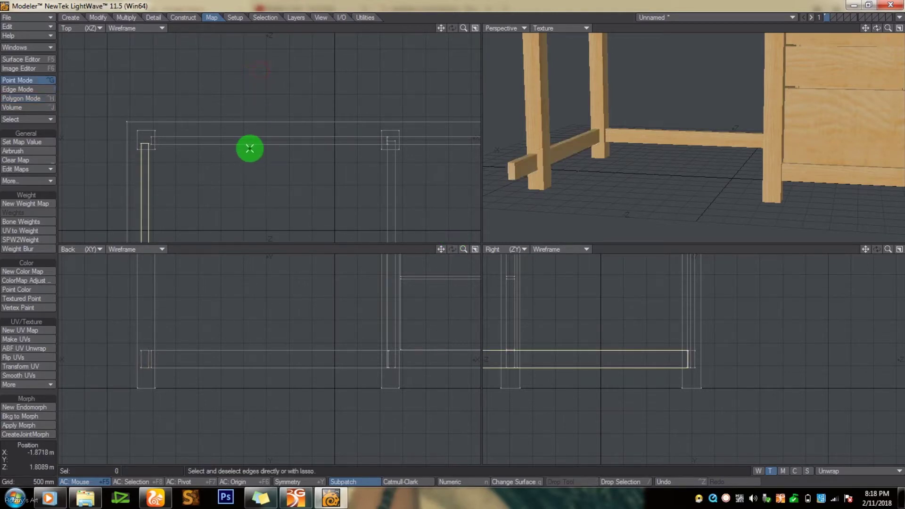
# - Shorten the new side rail so it ends inside the front leg at the open end, then deselect it
pyautogui.moveTo(442, 28)
pyautogui.mouseDown()
pyautogui.moveTo(453, 238)
pyautogui.moveTo(455, 24)
pyautogui.mouseUp()
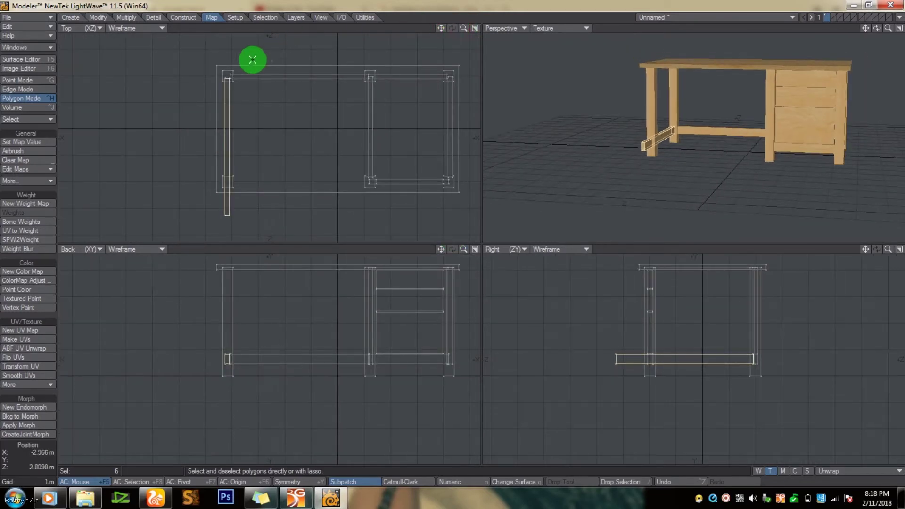
pyautogui.press('h')
pyautogui.moveTo(239, 61); pyautogui.dragTo(229, 79)
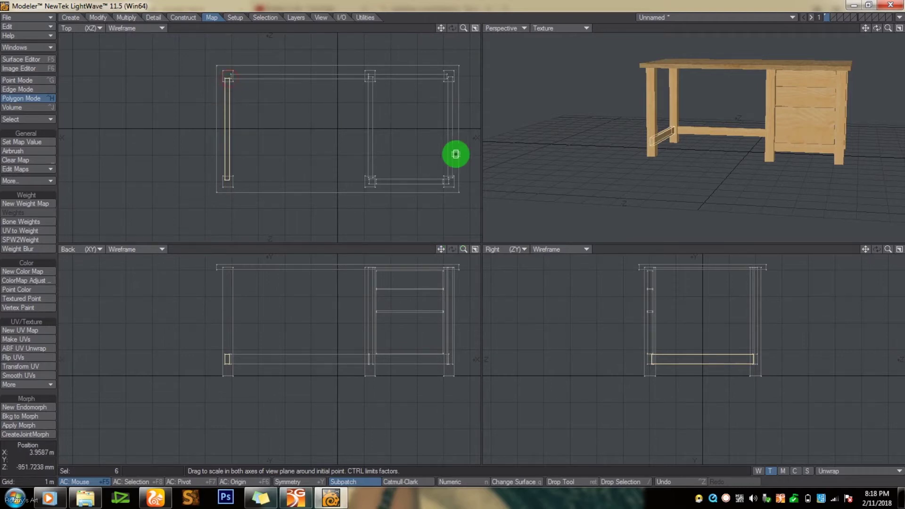
pyautogui.press('Return')
pyautogui.click(483, 98)
pyautogui.moveTo(886, 28); pyautogui.dragTo(452, 239)
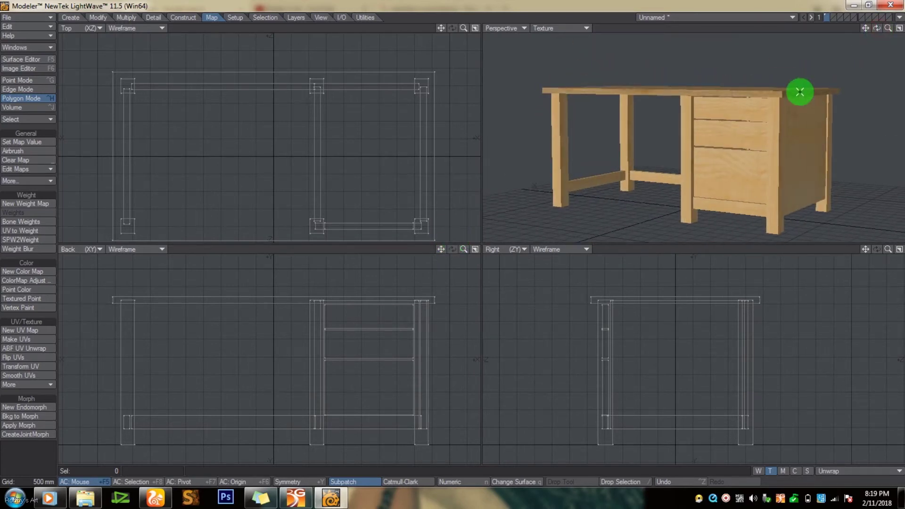
# - Save the object as Desk in the Documents library
pyautogui.write('s')
pyautogui.write('Des')
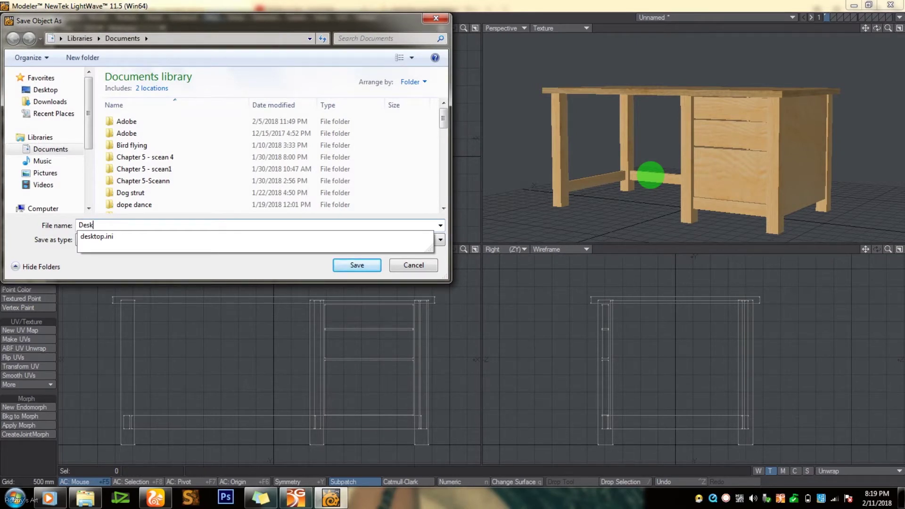
pyautogui.press('Return')
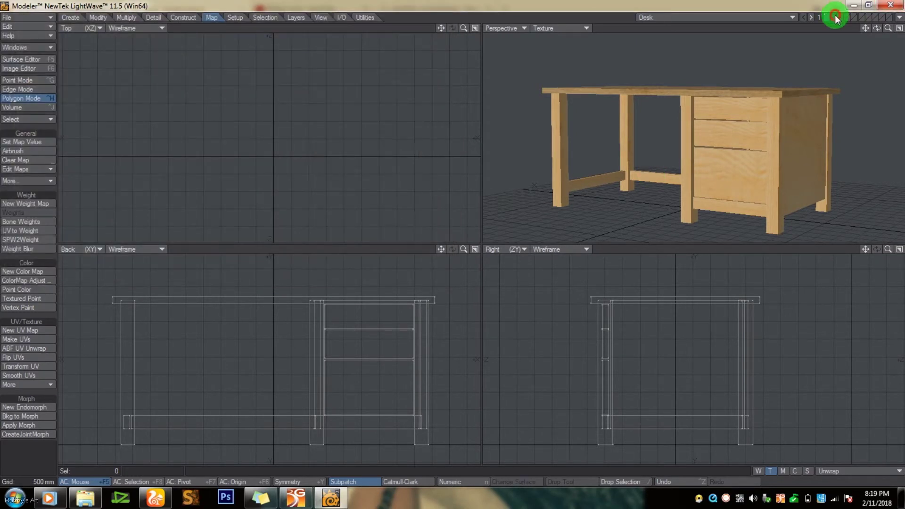
# - Make the empty second layer active on its own, without the desk in the background
pyautogui.click(836, 18)
pyautogui.click(828, 21)
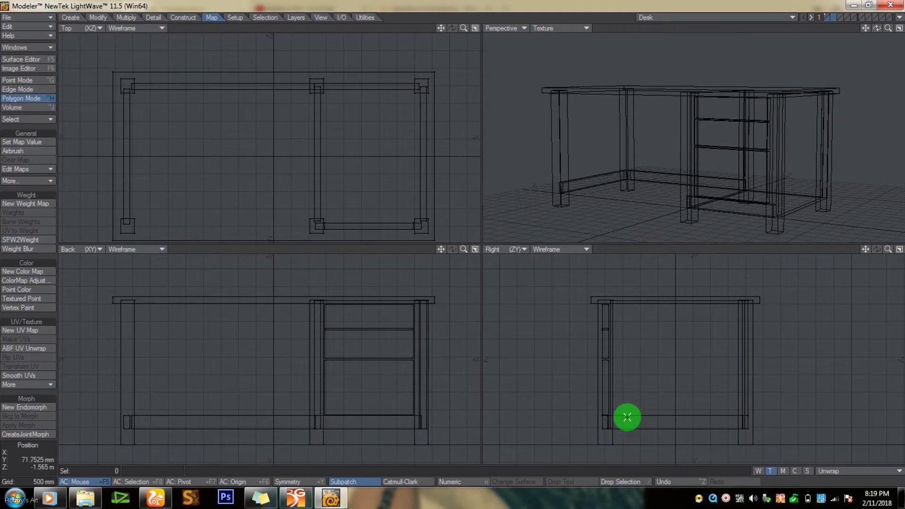
pyautogui.scroll(2, 622, 363)
pyautogui.keyDown('ctrl'); pyautogui.keyDown('alt'); pyautogui.moveTo(622, 363); pyautogui.dragTo(577, 432); pyautogui.keyUp('alt'); pyautogui.keyUp('ctrl')
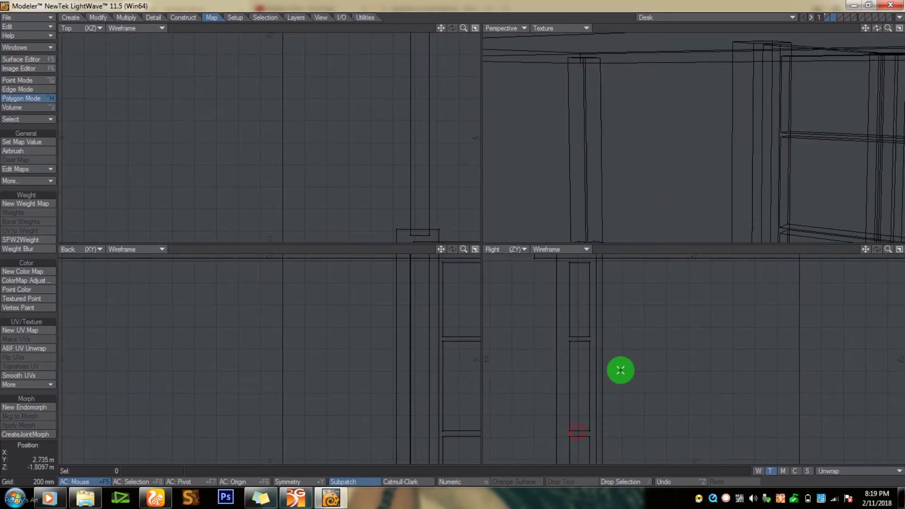
pyautogui.click(829, 15)
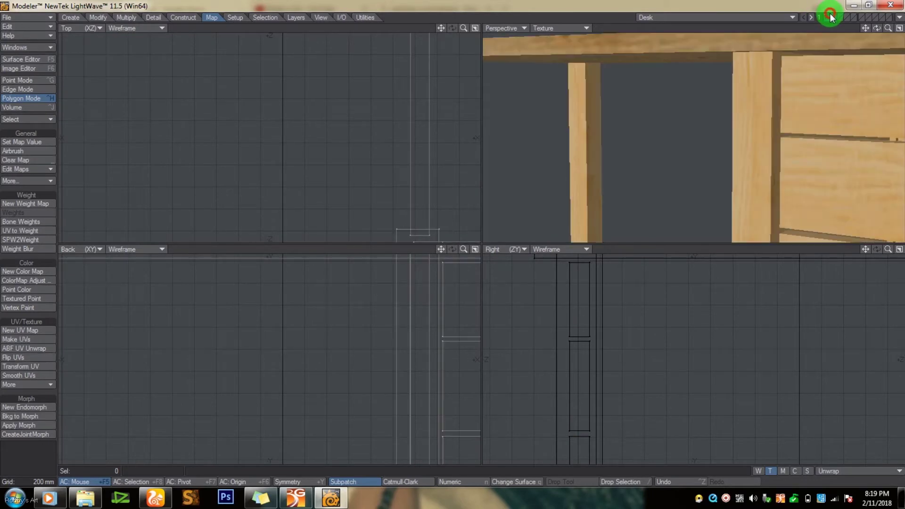
pyautogui.click(834, 17)
pyautogui.press('a')
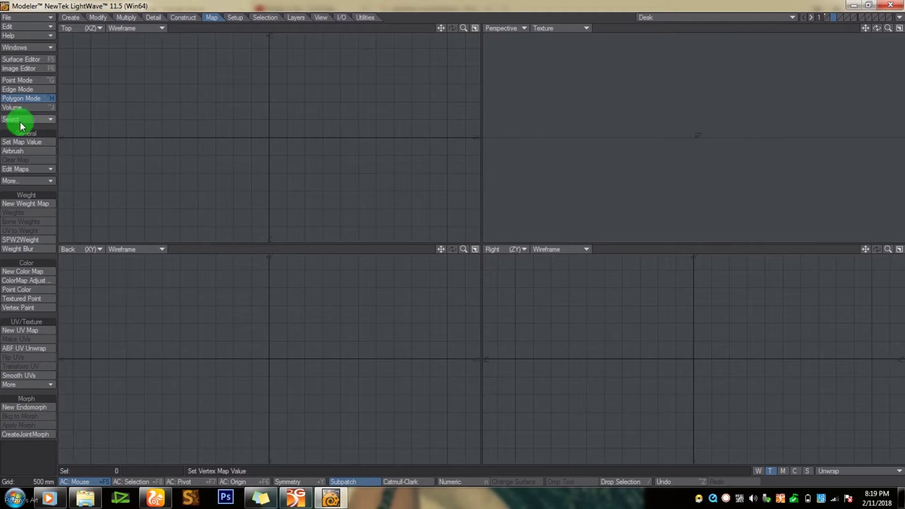
# - With Spline Draw, start a knob half-profile in the back view, curving from the vertical axis out to about 1 m, then in towards a neck
pyautogui.click(77, 17)
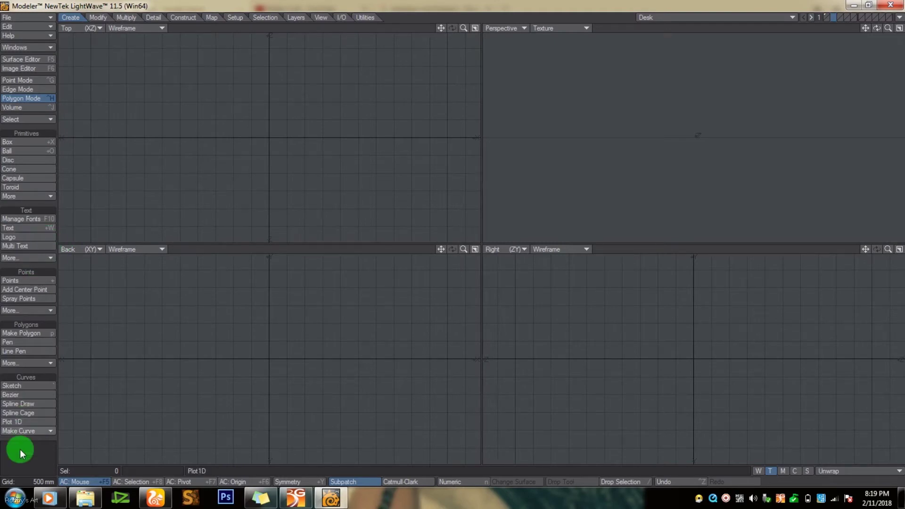
pyautogui.click(23, 405)
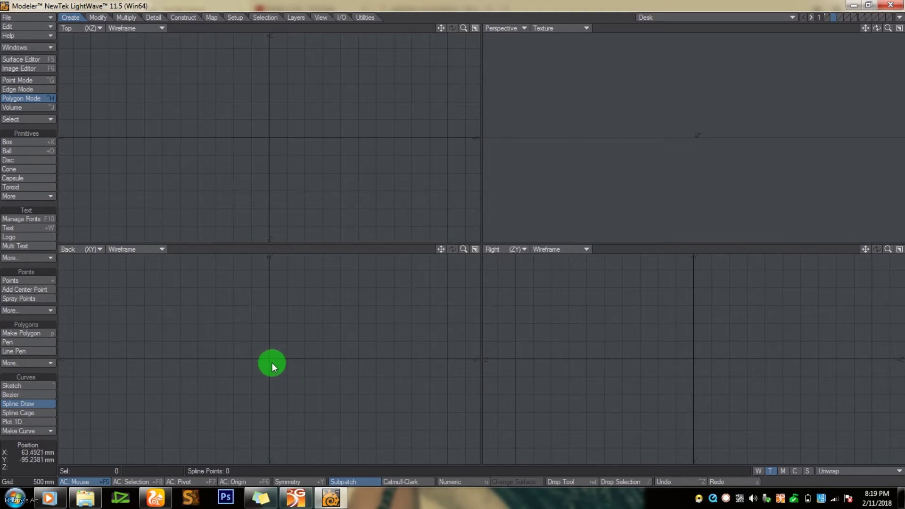
pyautogui.click(270, 282)
pyautogui.moveTo(308, 288); pyautogui.dragTo(306, 312)
pyautogui.click(306, 301)
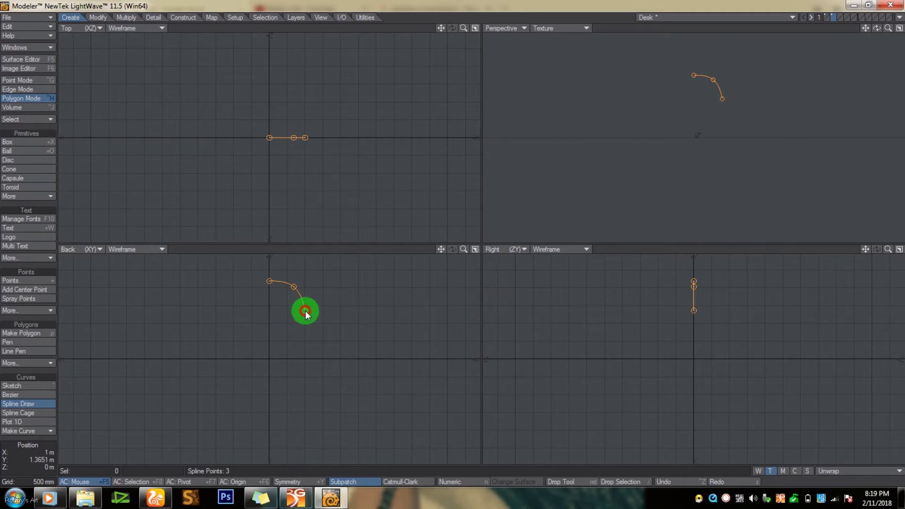
pyautogui.click(281, 344)
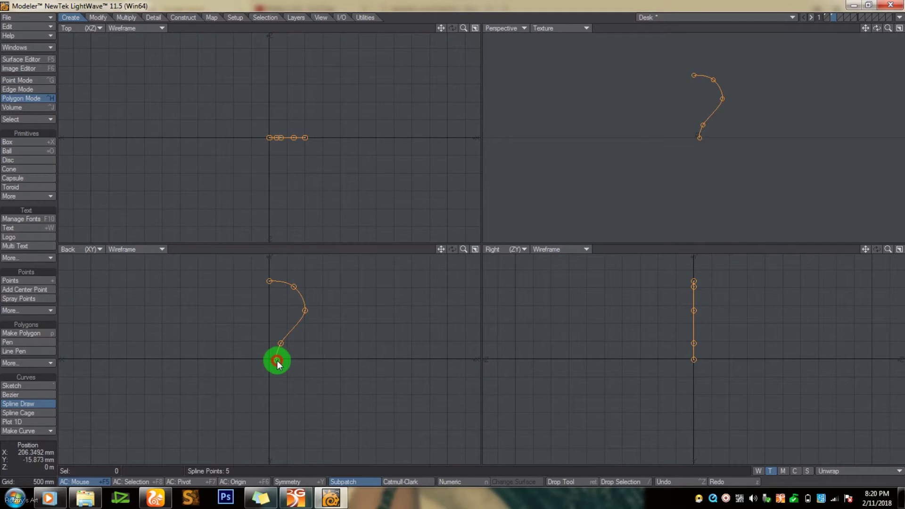
# - Continue the spline into a narrow neck and a flat flange about 440 mm in radius, ending on the vertical axis
pyautogui.moveTo(276, 354)
pyautogui.mouseDown()
pyautogui.moveTo(276, 369)
pyautogui.moveTo(286, 364)
pyautogui.mouseUp()
pyautogui.click(279, 366)
pyautogui.click(286, 372)
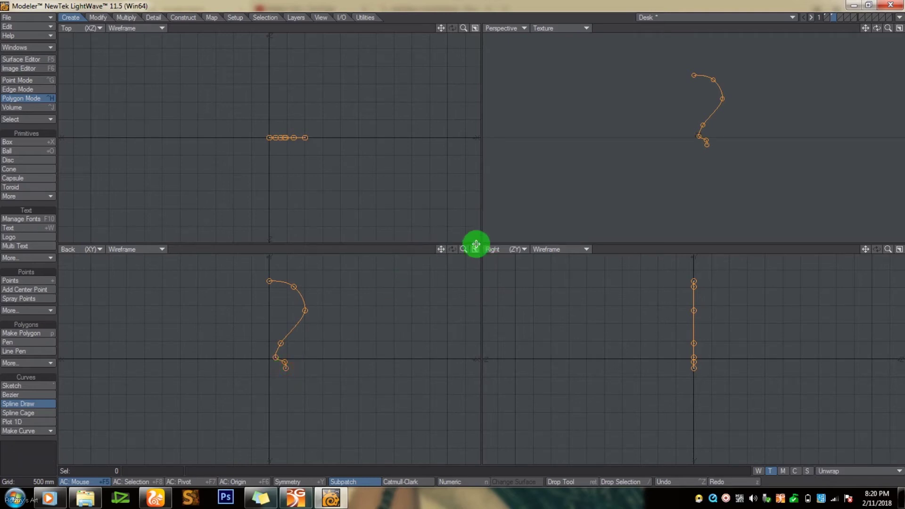
pyautogui.moveTo(456, 240); pyautogui.dragTo(458, 269)
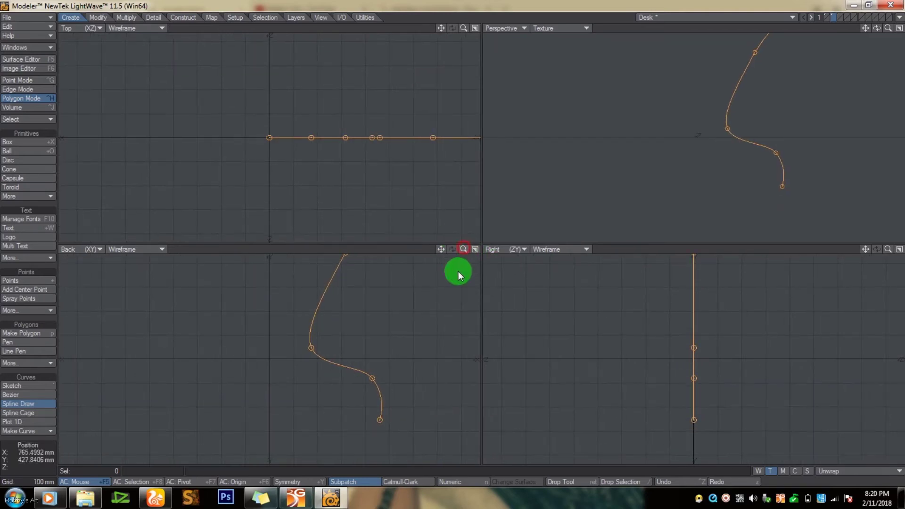
pyautogui.moveTo(368, 379); pyautogui.dragTo(314, 358)
pyautogui.moveTo(377, 420); pyautogui.dragTo(368, 358)
pyautogui.click(374, 367)
pyautogui.moveTo(378, 375)
pyautogui.mouseDown()
pyautogui.moveTo(374, 395)
pyautogui.moveTo(376, 385)
pyautogui.mouseUp()
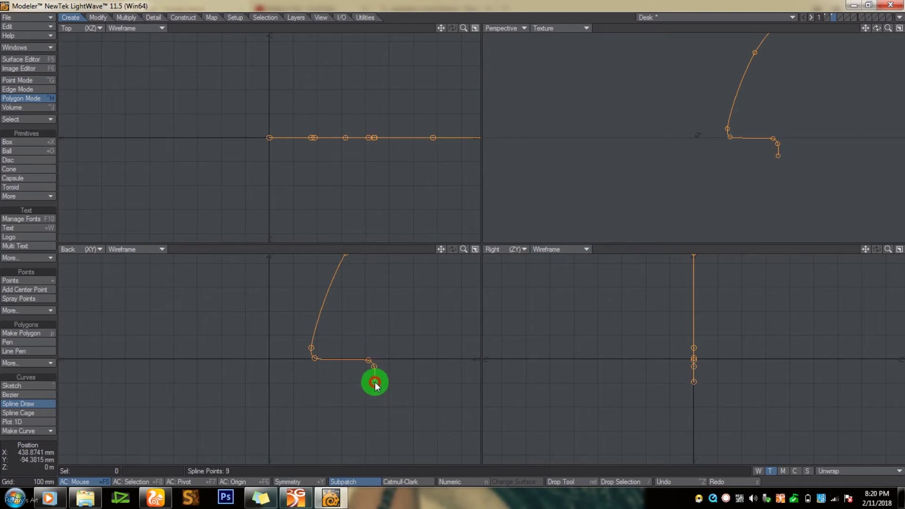
pyautogui.moveTo(384, 393); pyautogui.dragTo(270, 383)
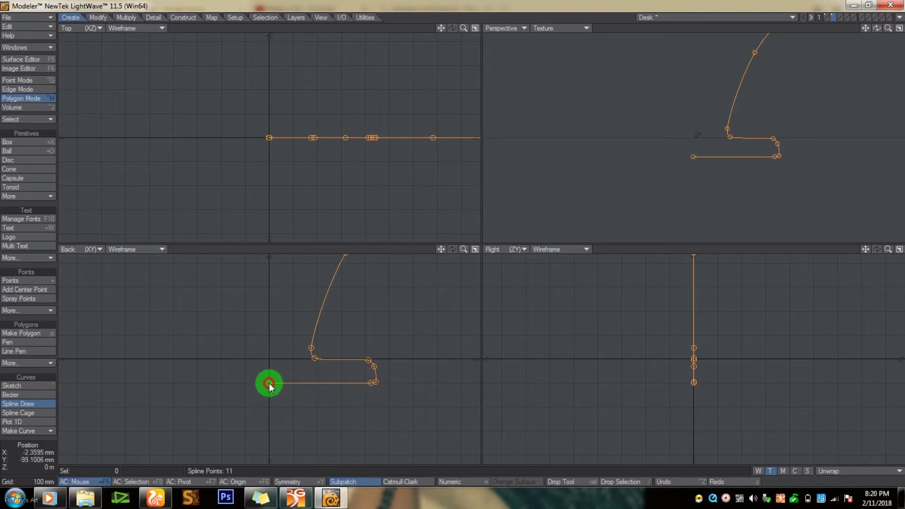
# - Adjust the upper spline points to smooth and slightly narrow the rounded head, then finish the curve
pyautogui.moveTo(440, 248)
pyautogui.mouseDown()
pyautogui.moveTo(452, 234)
pyautogui.moveTo(447, 249)
pyautogui.mouseUp()
pyautogui.moveTo(279, 391)
pyautogui.mouseDown()
pyautogui.moveTo(269, 398)
pyautogui.moveTo(275, 394)
pyautogui.mouseUp()
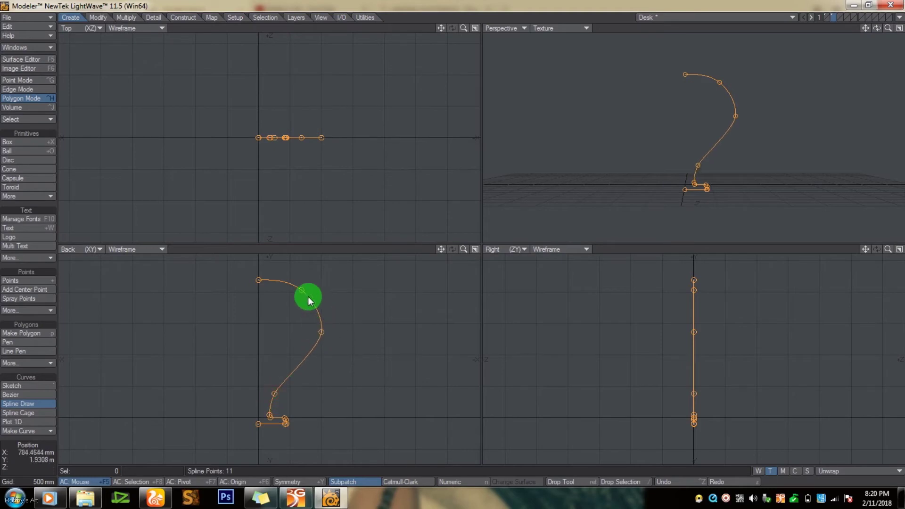
pyautogui.moveTo(302, 291); pyautogui.dragTo(303, 286)
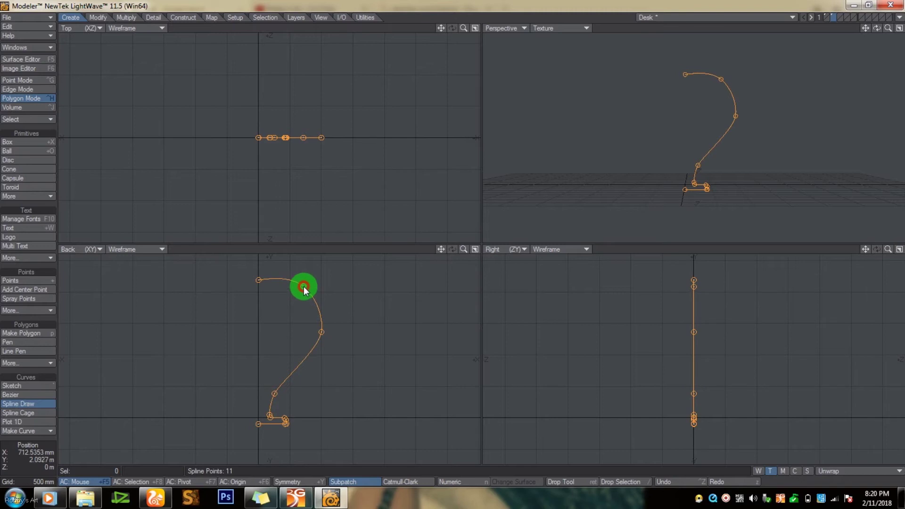
pyautogui.moveTo(319, 331); pyautogui.dragTo(320, 333)
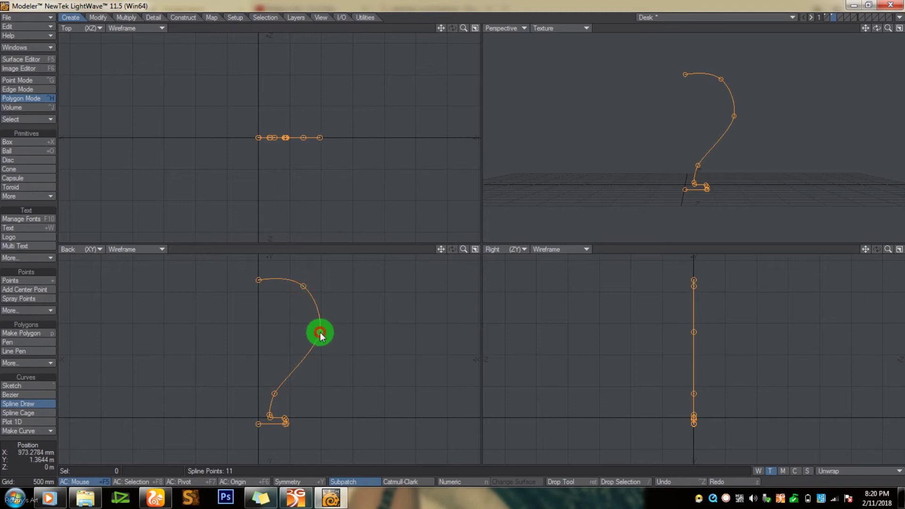
pyautogui.moveTo(303, 285); pyautogui.dragTo(305, 292)
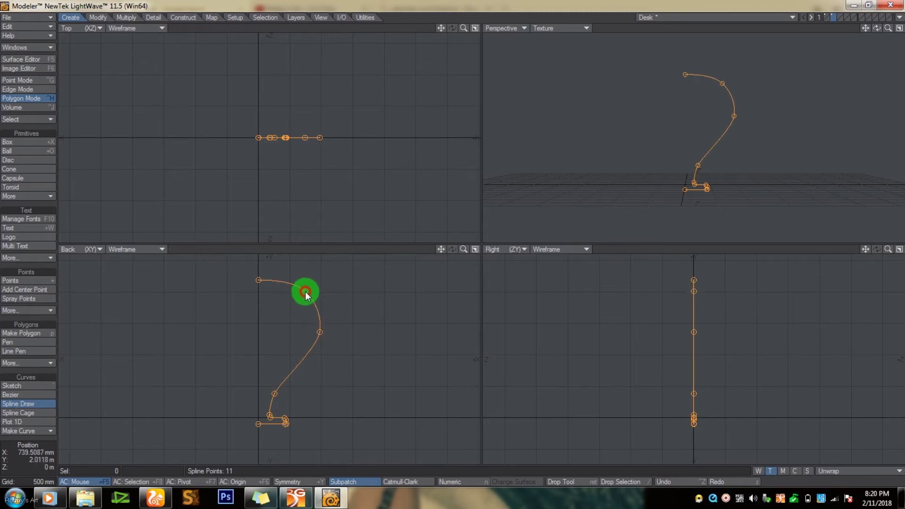
pyautogui.click(321, 331)
pyautogui.moveTo(317, 335); pyautogui.dragTo(316, 337)
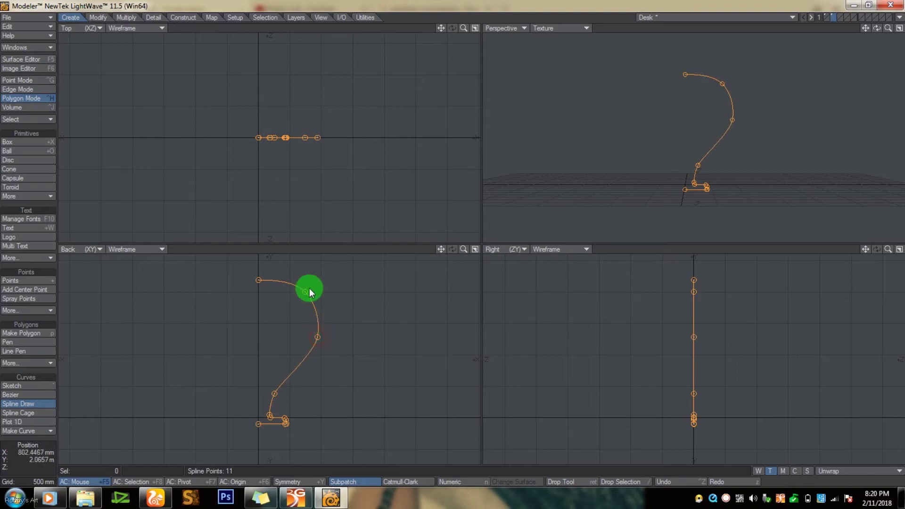
pyautogui.press('Return')
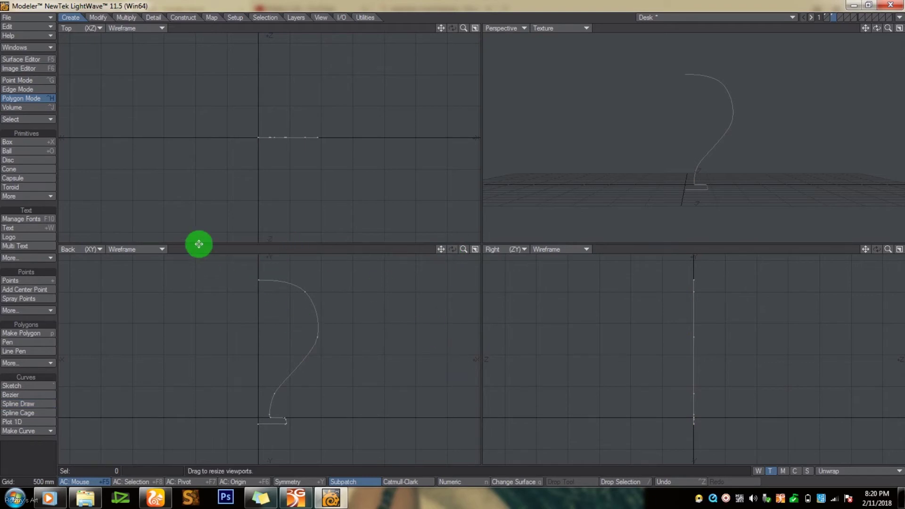
# - Lathe the profile 360° around the Y axis with 24 sides, centred on the origin, to form the solid knob
pyautogui.click(132, 19)
pyautogui.click(19, 177)
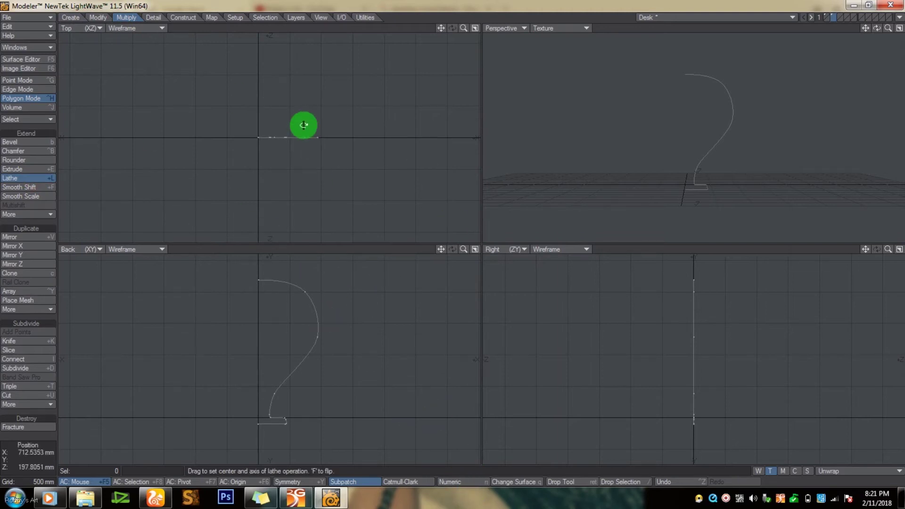
pyautogui.press('n')
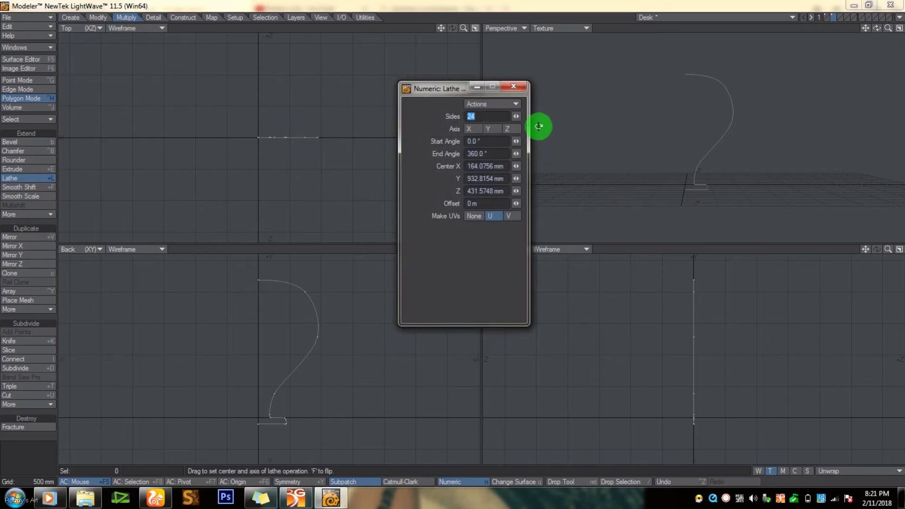
pyautogui.click(519, 87)
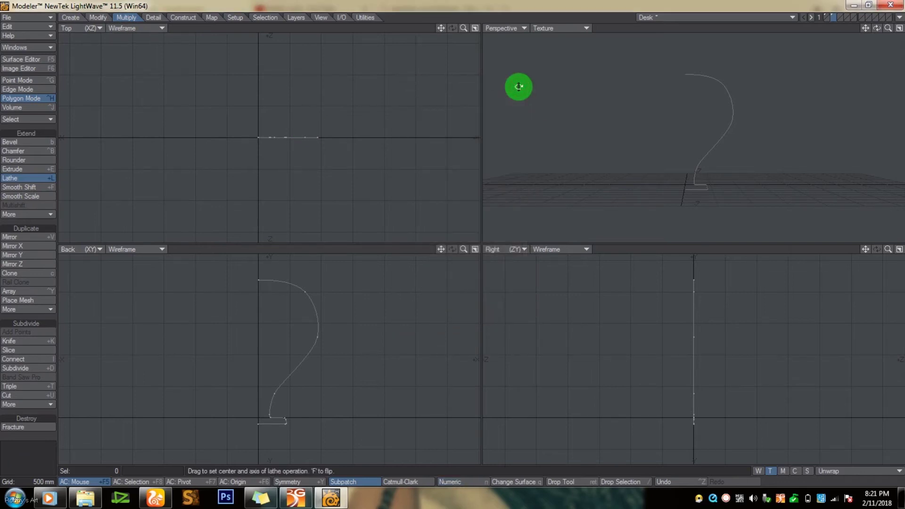
pyautogui.press('Delete')
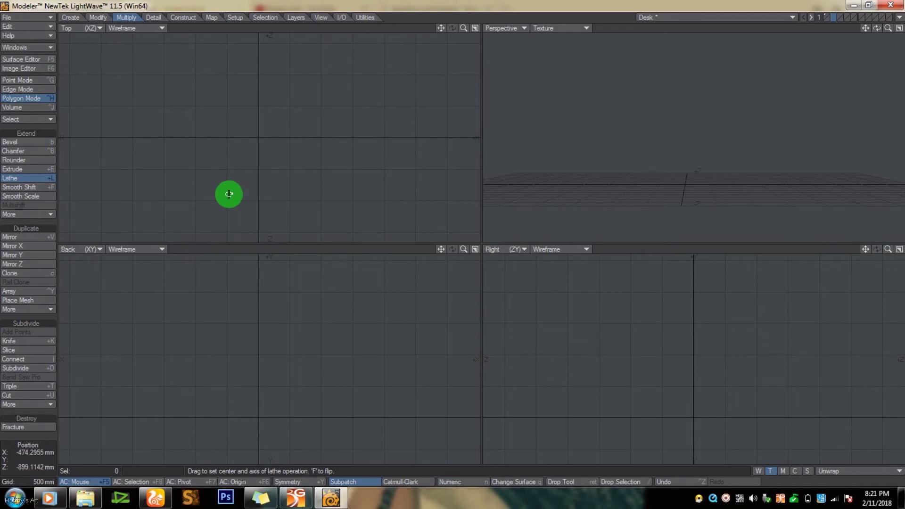
pyautogui.hotkey('ctrl', 'z')
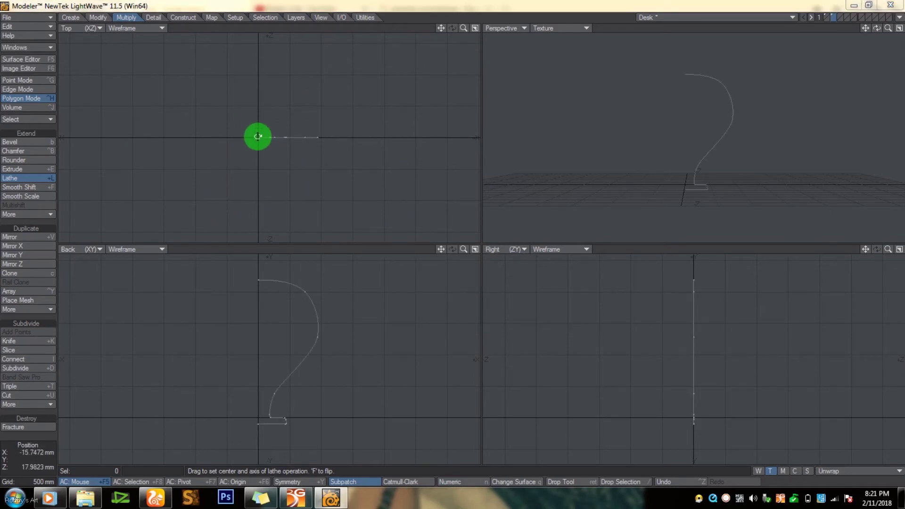
pyautogui.press('n')
pyautogui.click(495, 104)
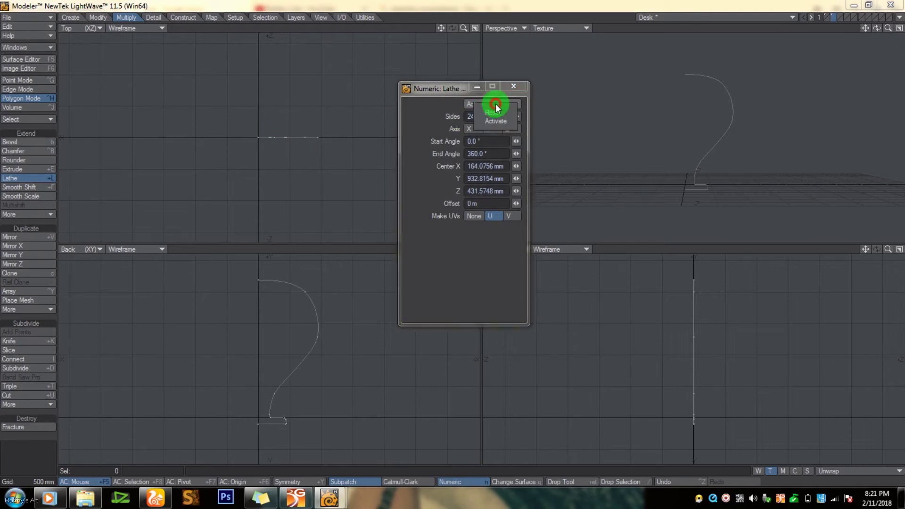
pyautogui.click(501, 121)
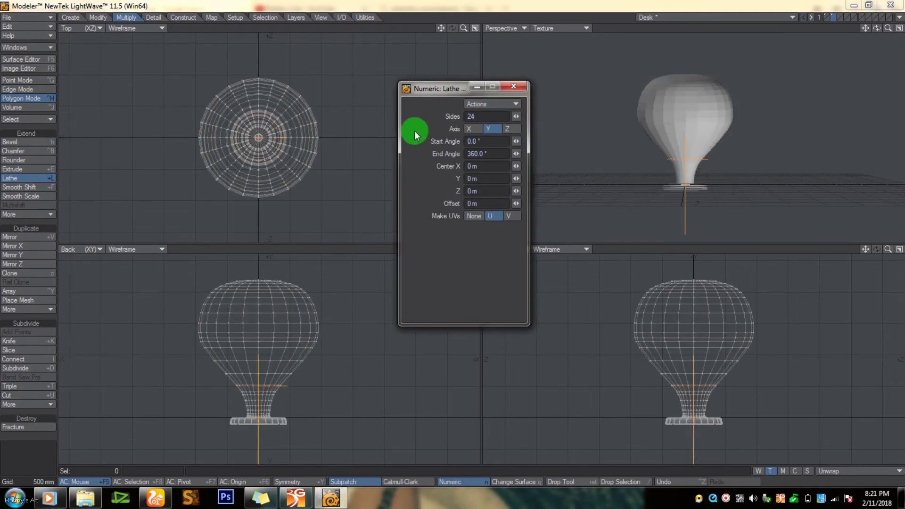
pyautogui.click(524, 89)
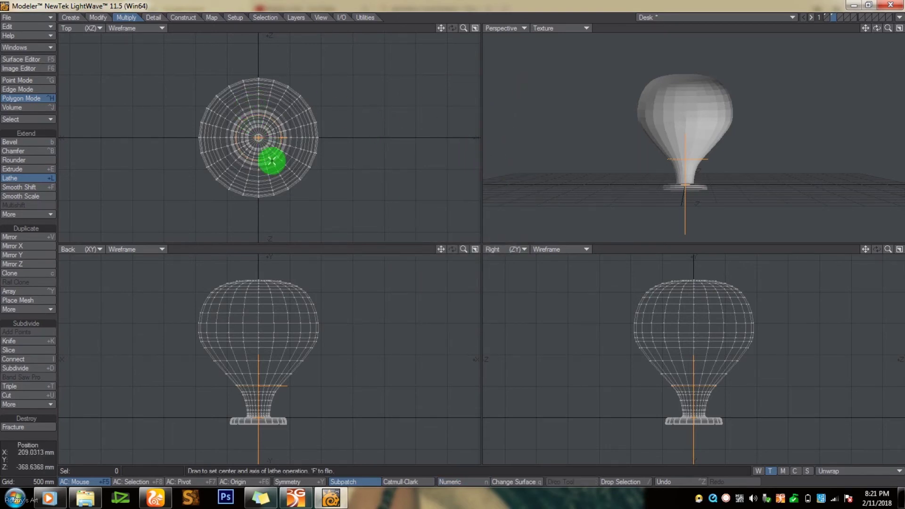
# - Finish the lathe and assign the knob a new surface named Nob with a black colour
pyautogui.press('space')
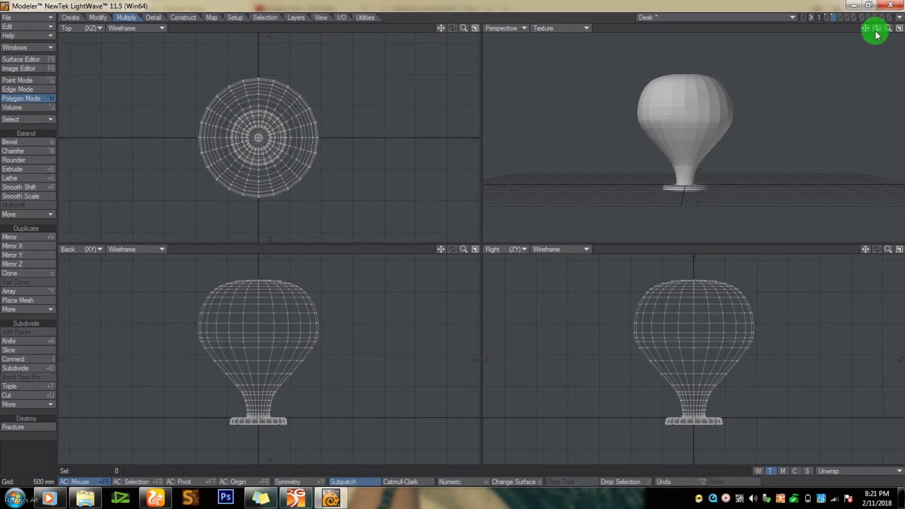
pyautogui.moveTo(877, 28); pyautogui.dragTo(453, 237)
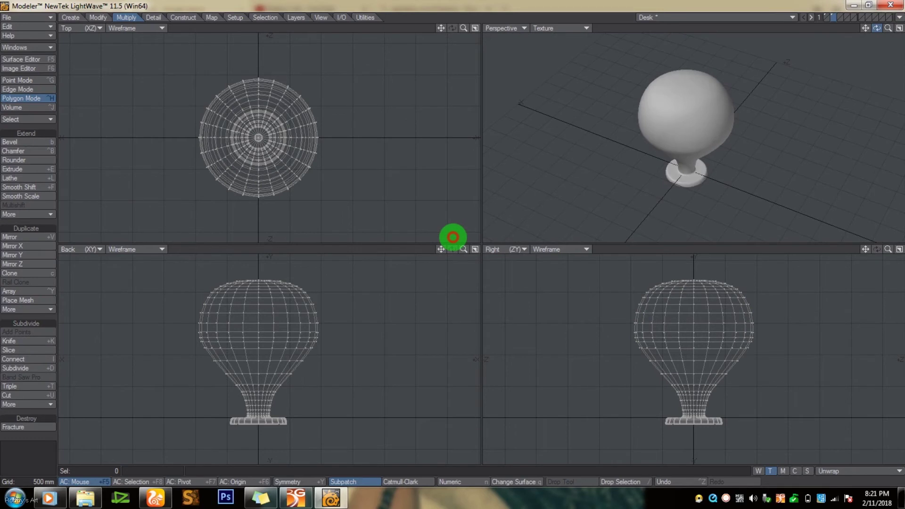
pyautogui.moveTo(877, 29); pyautogui.dragTo(844, 139)
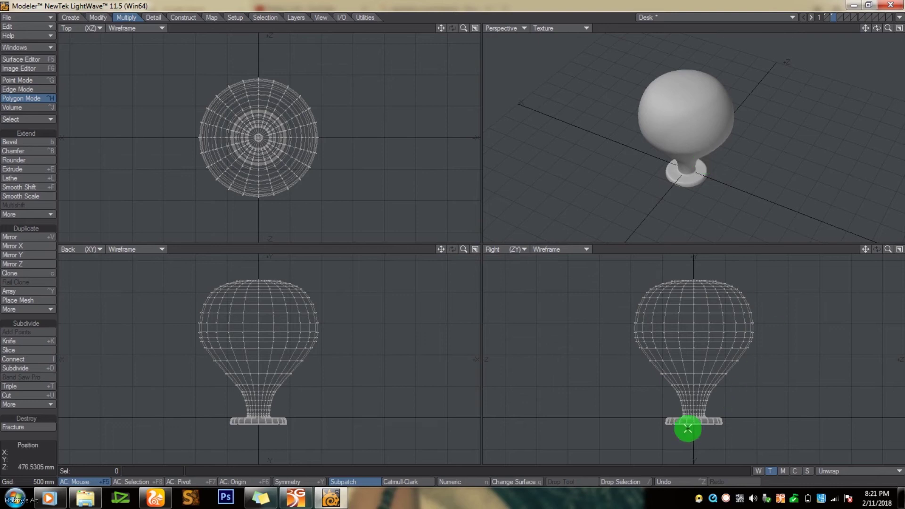
pyautogui.click(517, 481)
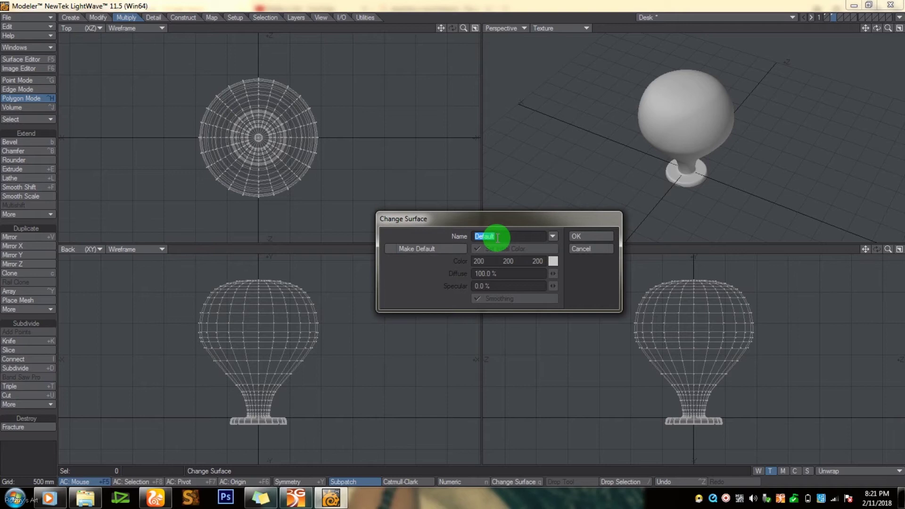
pyautogui.write('Nob')
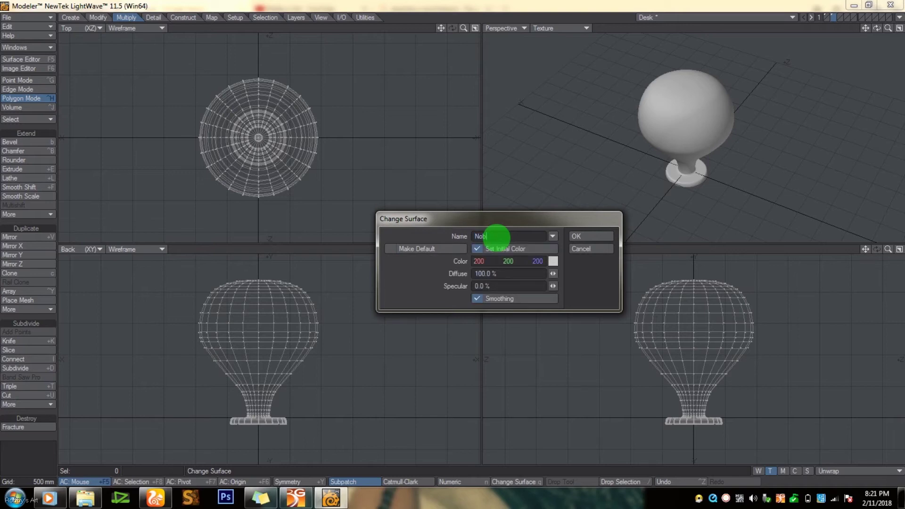
pyautogui.click(552, 262)
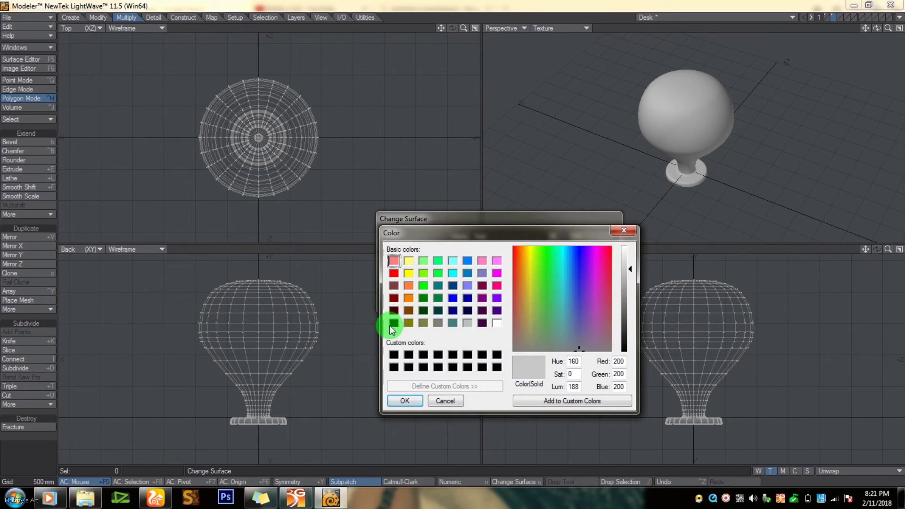
pyautogui.click(395, 323)
pyautogui.click(405, 401)
pyautogui.click(603, 240)
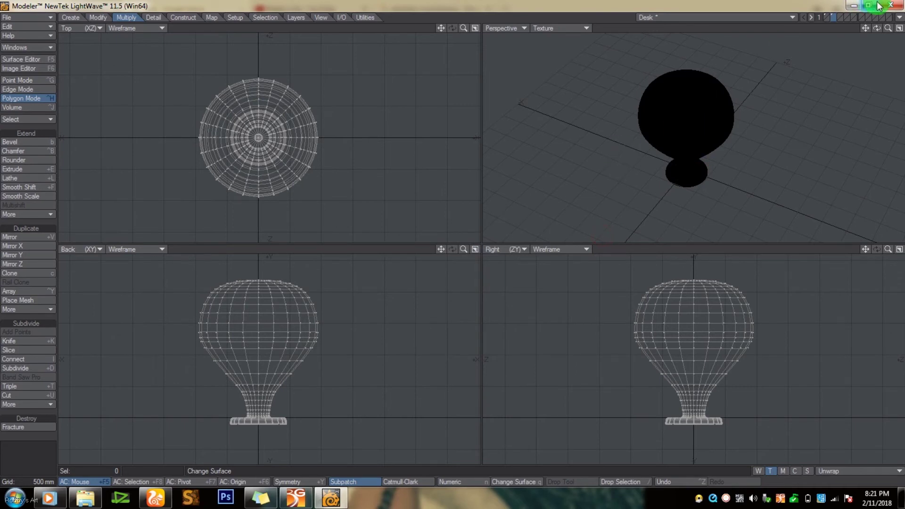
# - Show the desk layer in the background and scale the knob down to about 19% to suit the desk's proportions
pyautogui.moveTo(877, 28)
pyautogui.mouseDown()
pyautogui.moveTo(440, 247)
pyautogui.moveTo(453, 237)
pyautogui.moveTo(455, 247)
pyautogui.moveTo(456, 228)
pyautogui.moveTo(878, 30)
pyautogui.mouseUp()
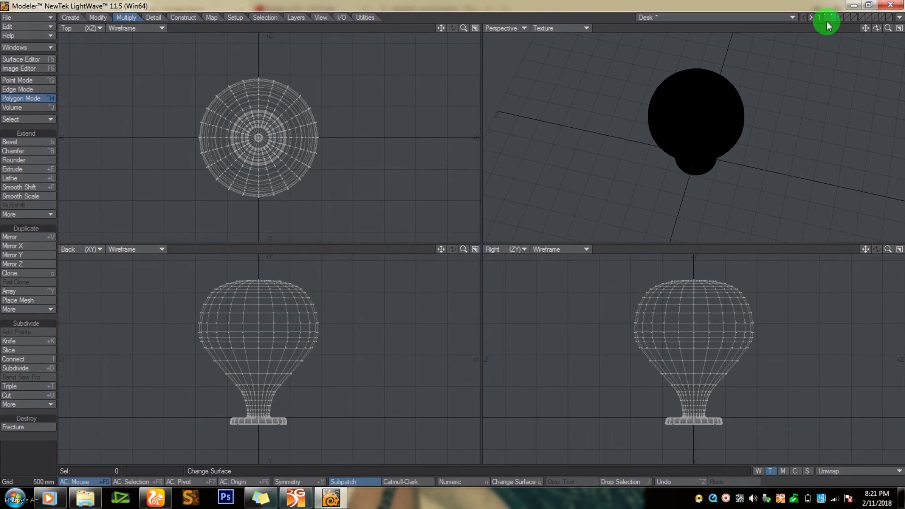
pyautogui.click(827, 21)
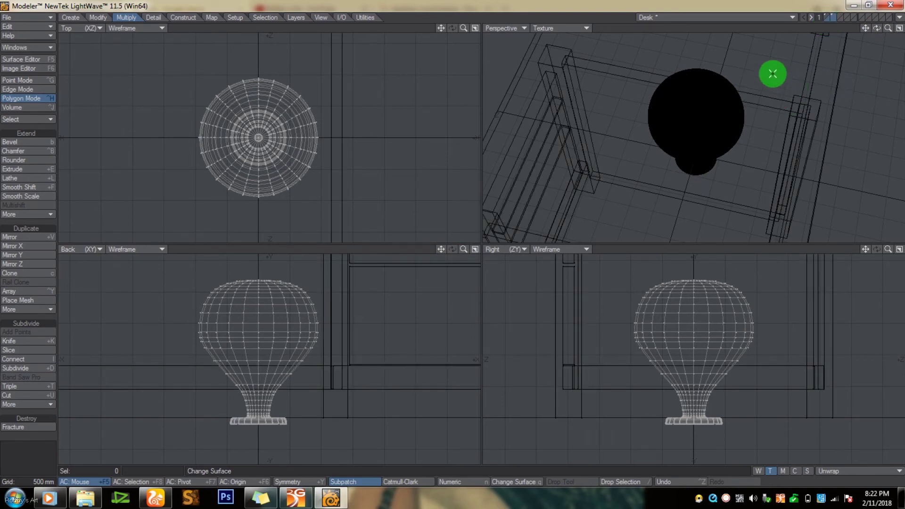
pyautogui.moveTo(888, 29); pyautogui.dragTo(454, 237)
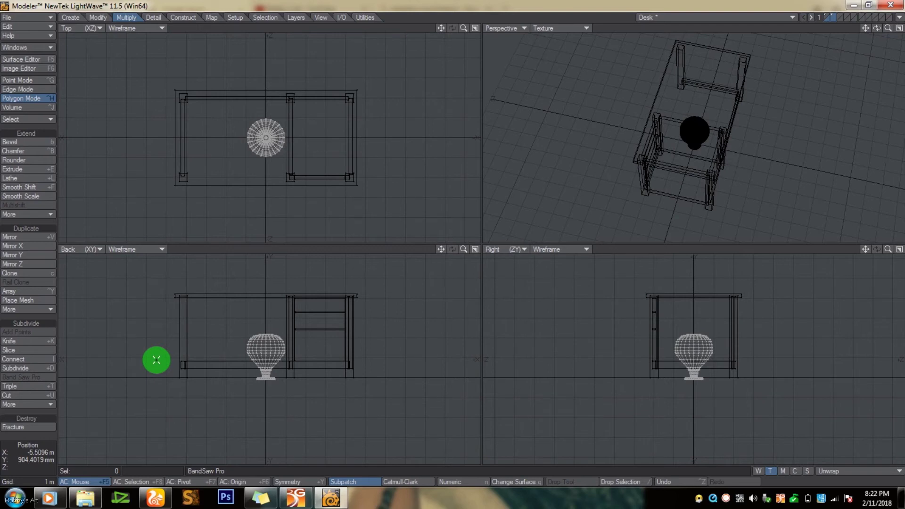
pyautogui.hotkey('shift', 'h')
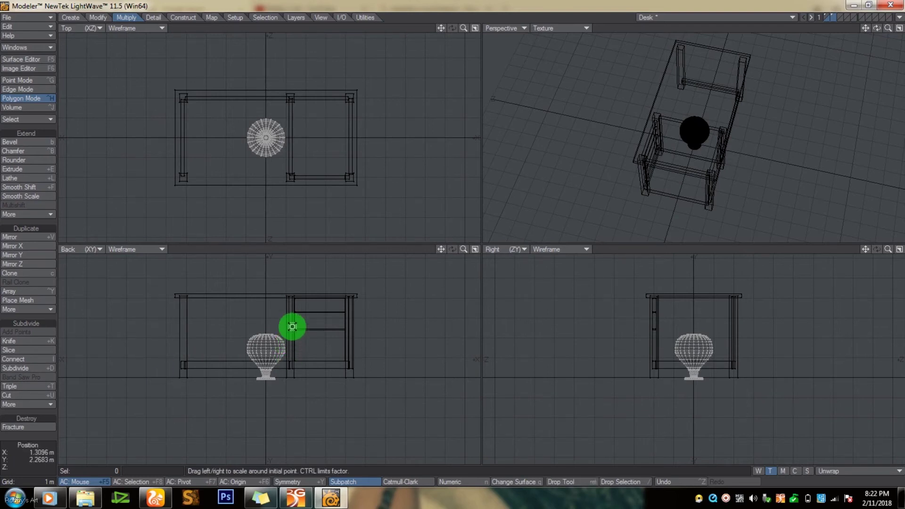
pyautogui.moveTo(453, 237); pyautogui.dragTo(453, 238)
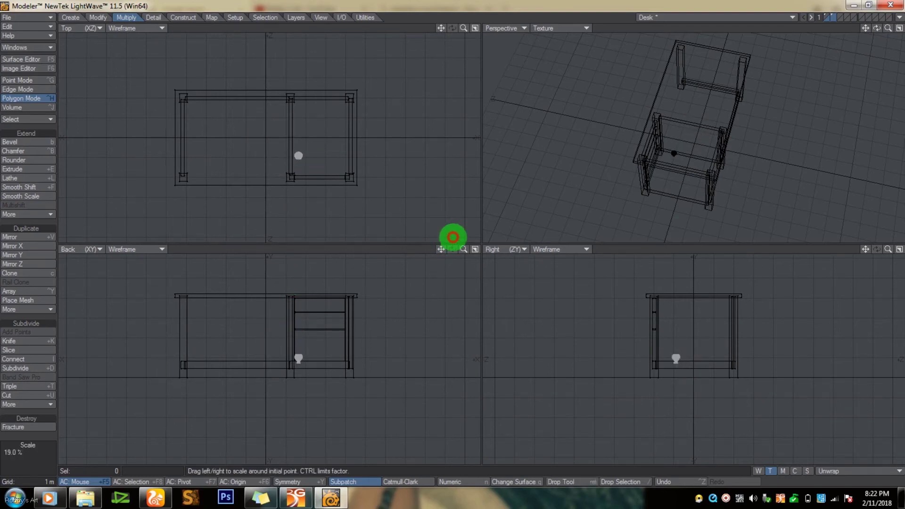
# - With the action centre on the selection, turn the knob to face out from the desk and seat its flange against the top drawer front
pyautogui.click(130, 482)
pyautogui.moveTo(452, 238); pyautogui.dragTo(320, 161)
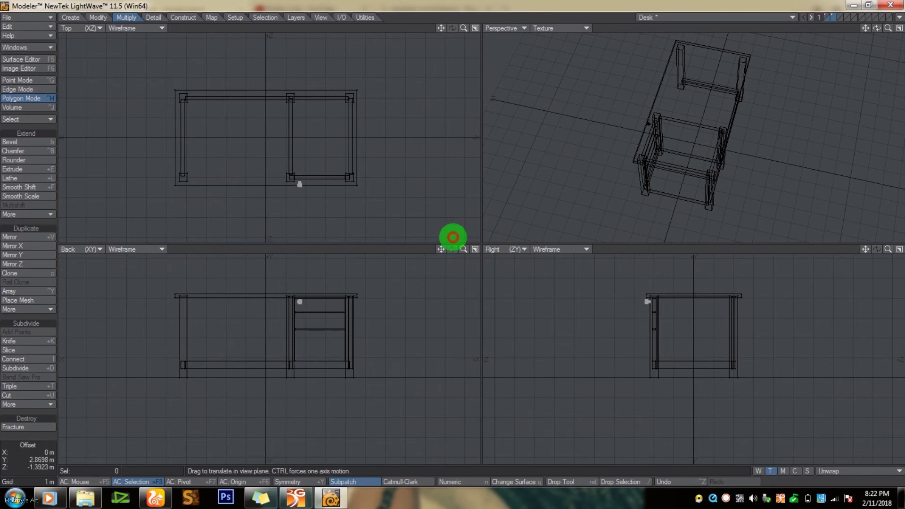
pyautogui.moveTo(890, 250); pyautogui.dragTo(453, 237)
pyautogui.hotkey('shift', 'a')
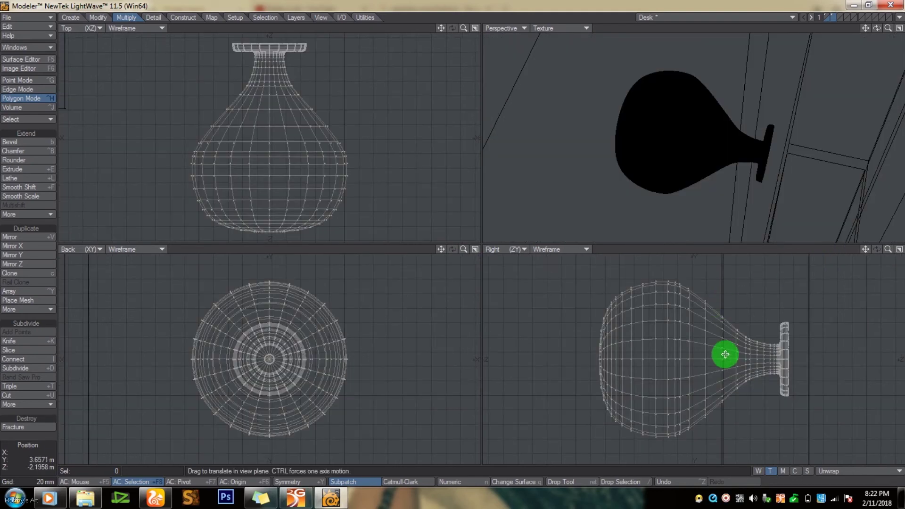
pyautogui.moveTo(881, 255); pyautogui.dragTo(454, 237)
pyautogui.press('t')
pyautogui.moveTo(699, 371); pyautogui.dragTo(453, 238)
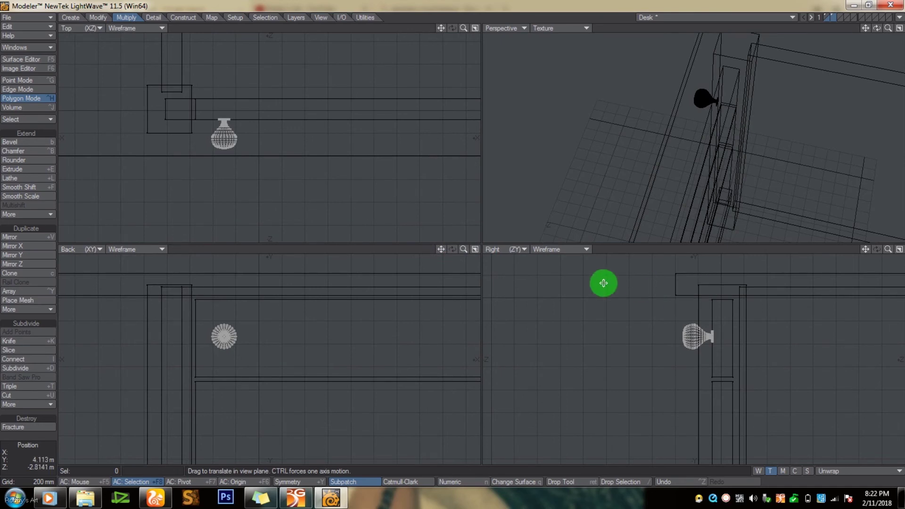
# - Duplicate the knob straight down about 847 mm onto the second drawer front, and duplicate it again onto the third
pyautogui.doubleClick(697, 325)
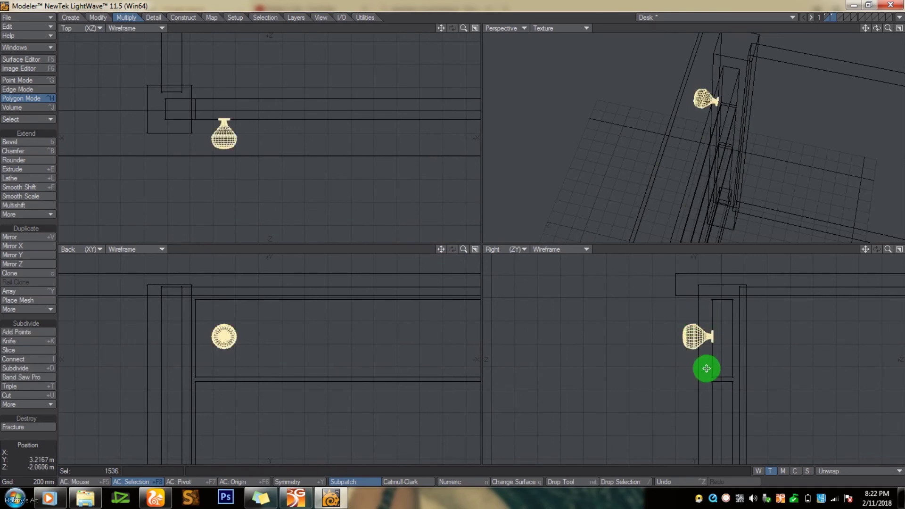
pyautogui.moveTo(698, 332); pyautogui.dragTo(698, 430)
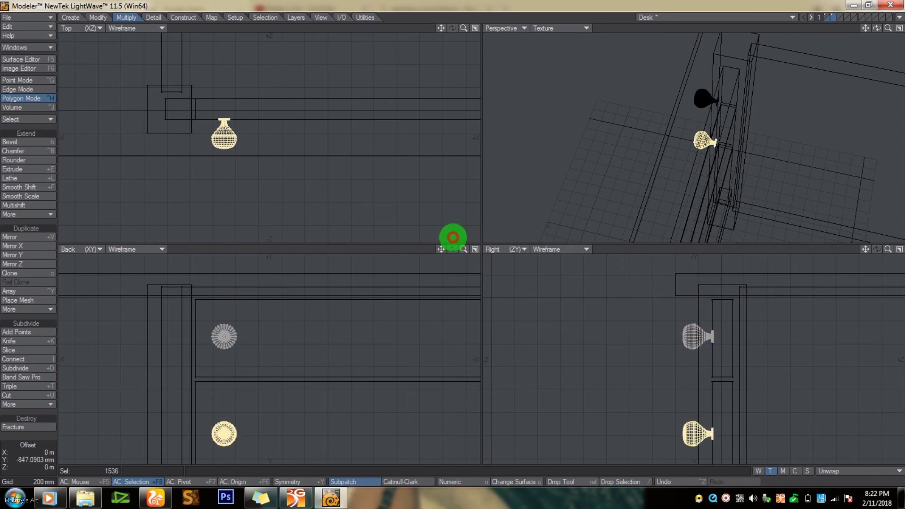
pyautogui.moveTo(866, 249); pyautogui.dragTo(453, 238)
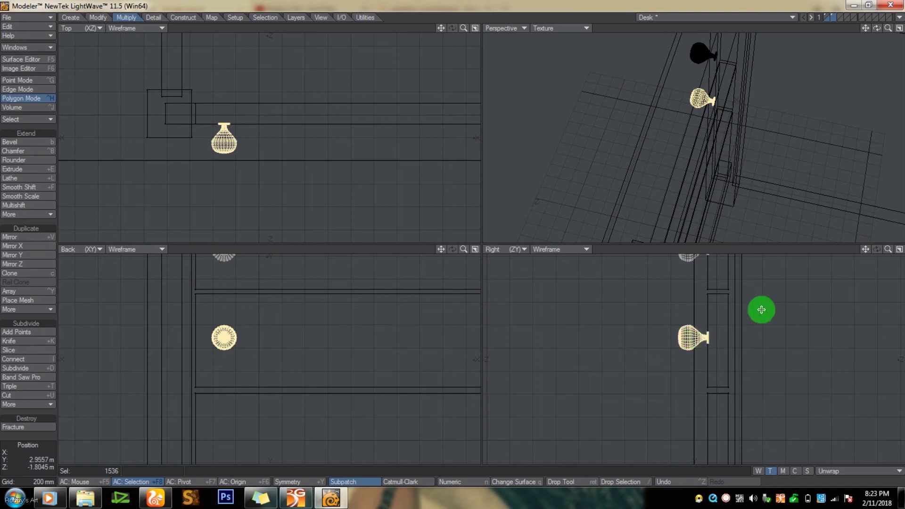
pyautogui.moveTo(866, 249); pyautogui.dragTo(453, 237)
pyautogui.moveTo(866, 249); pyautogui.dragTo(453, 237)
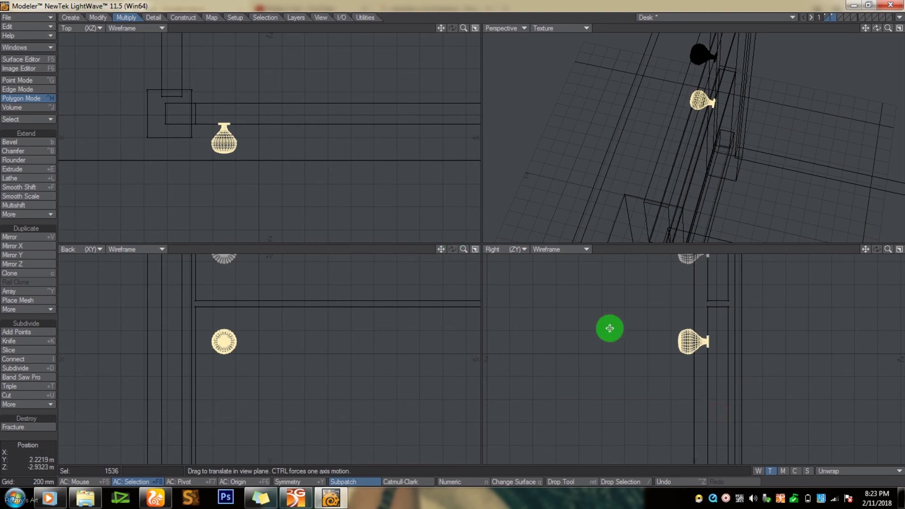
pyautogui.press('a')
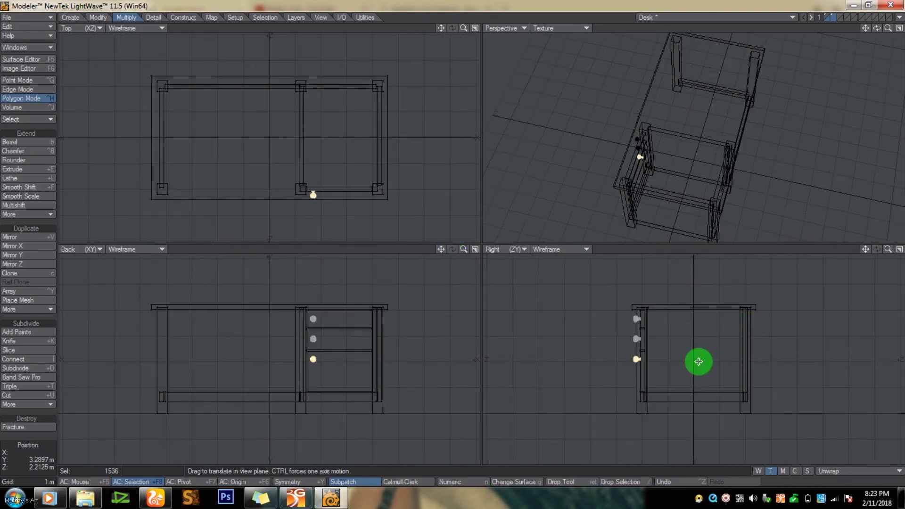
pyautogui.press('space')
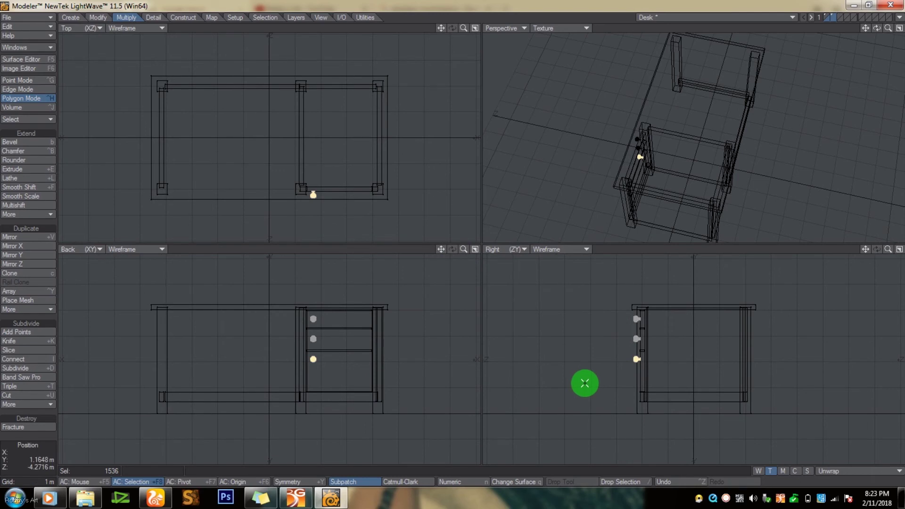
# - Select all three knobs and duplicate them horizontally along X to the opposite side of the drawer fronts, leaving nothing selected
pyautogui.moveTo(604, 333)
pyautogui.mouseDown(button='right')
pyautogui.moveTo(671, 293)
pyautogui.moveTo(603, 358)
pyautogui.moveTo(598, 347)
pyautogui.mouseUp(button='right')
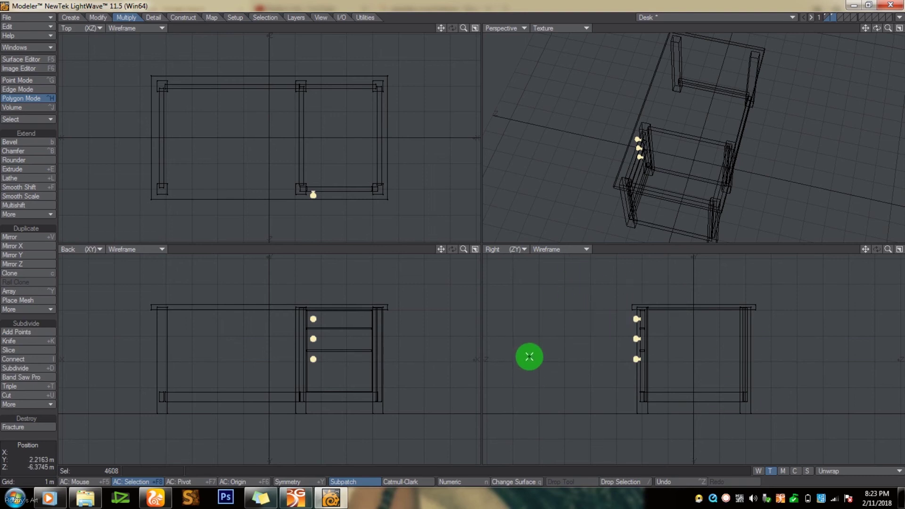
pyautogui.press('t')
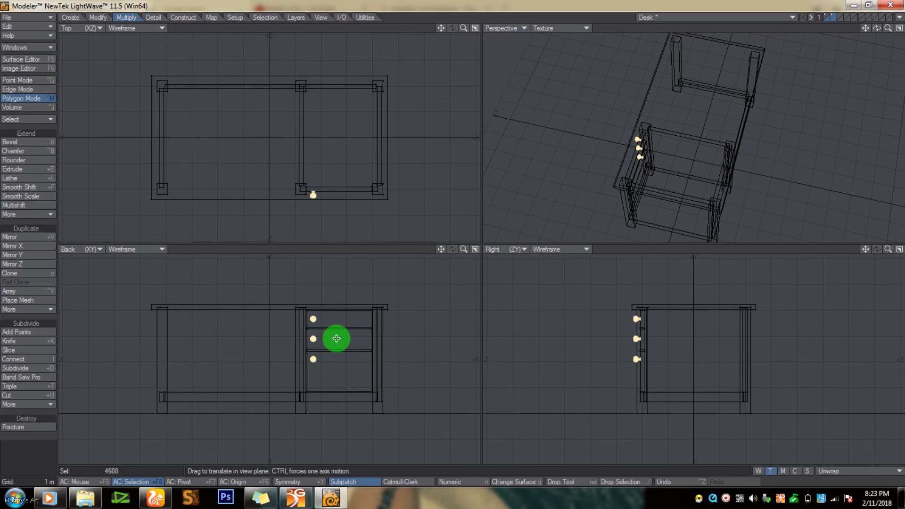
pyautogui.keyDown('ctrl'); pyautogui.moveTo(319, 341); pyautogui.dragTo(365, 341); pyautogui.keyUp('ctrl')
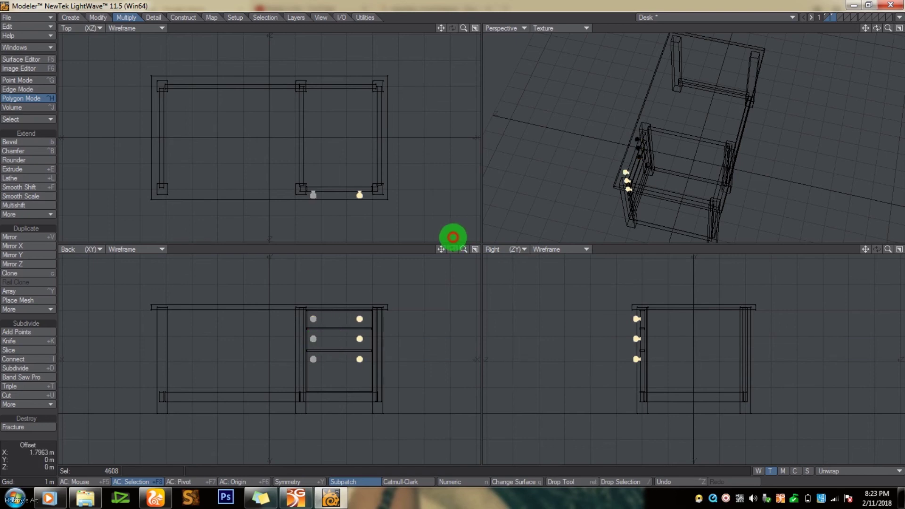
pyautogui.keyDown('ctrl'); pyautogui.moveTo(453, 238); pyautogui.dragTo(319, 341); pyautogui.keyUp('ctrl')
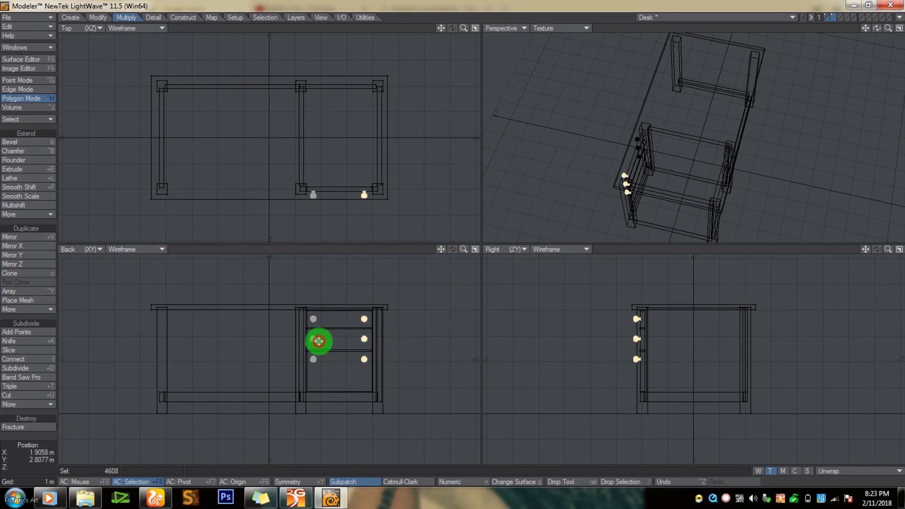
pyautogui.press('space')
pyautogui.press('/')
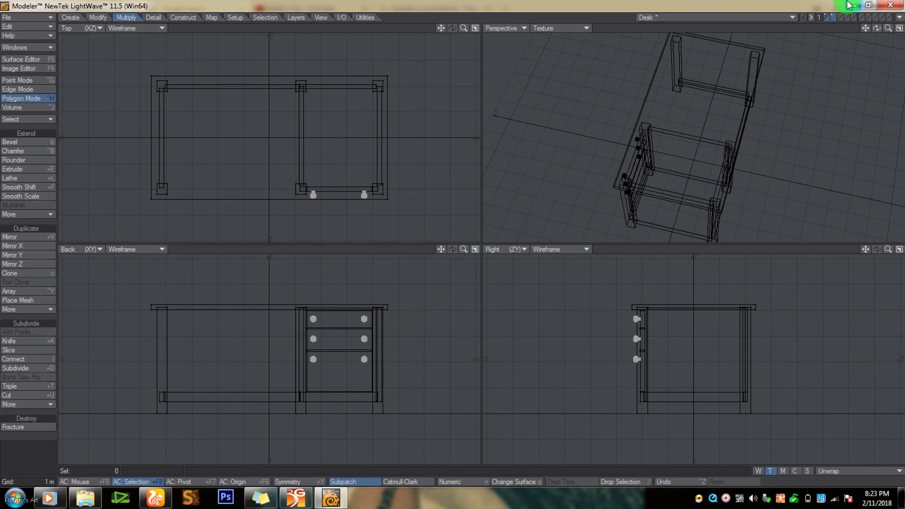
# - Paste the six knobs into the desk's layer and save the object
pyautogui.click(826, 18)
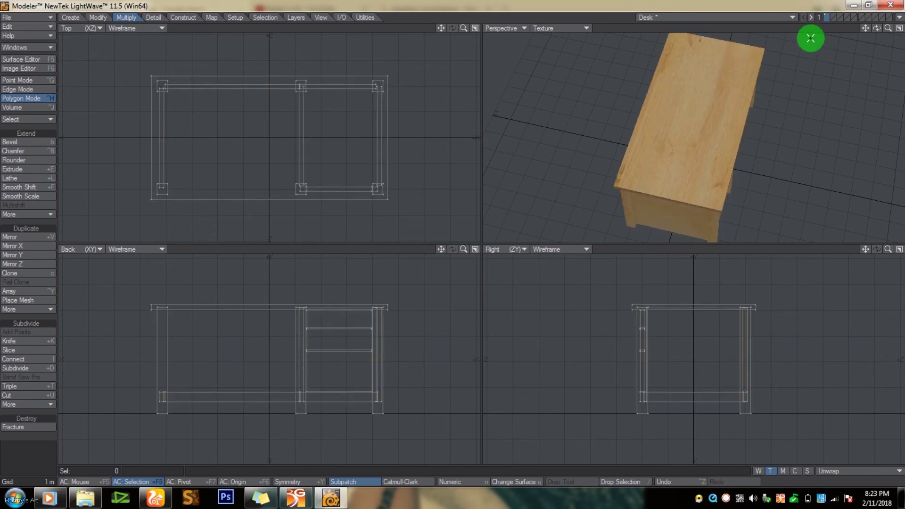
pyautogui.hotkey('ctrl', 'v')
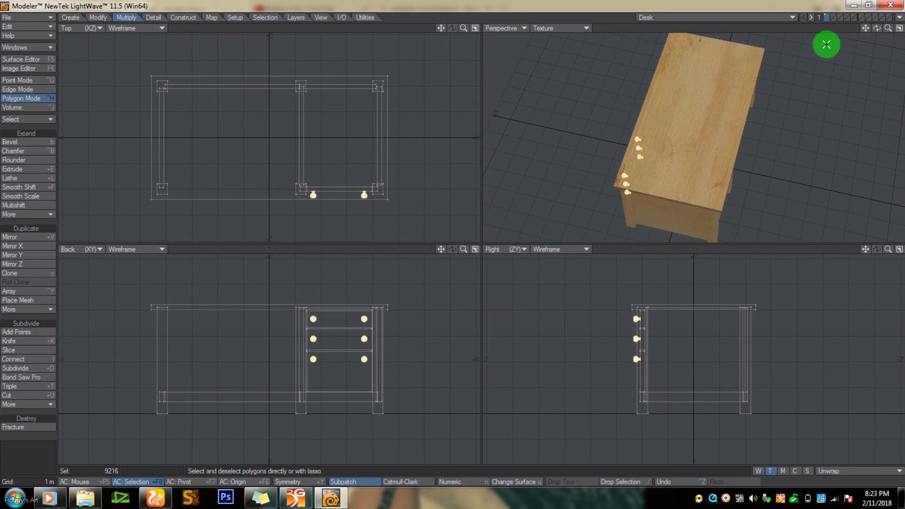
pyautogui.hotkey('ctrl', 'g')
# - Maximize the perspective view and examine the textured desk and its drawer knobs from several angles
pyautogui.moveTo(889, 29); pyautogui.dragTo(453, 238)
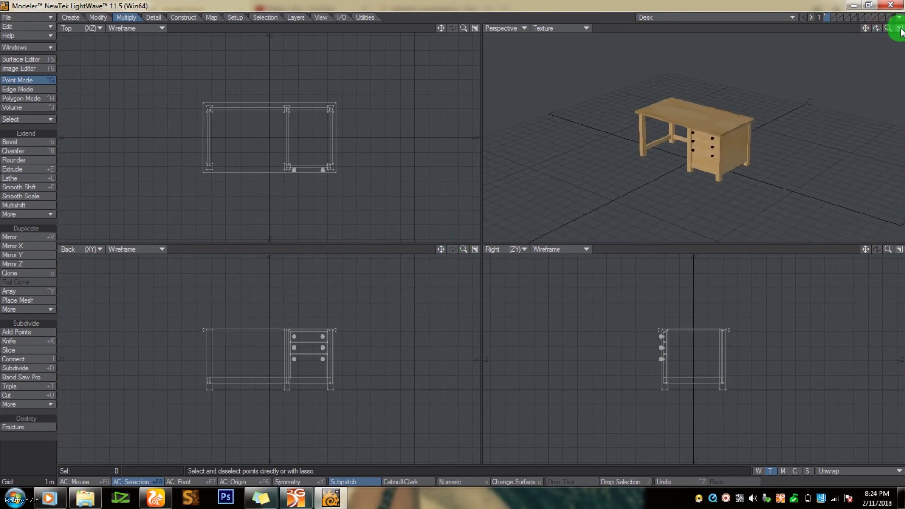
pyautogui.click(899, 29)
pyautogui.moveTo(453, 237); pyautogui.dragTo(452, 237)
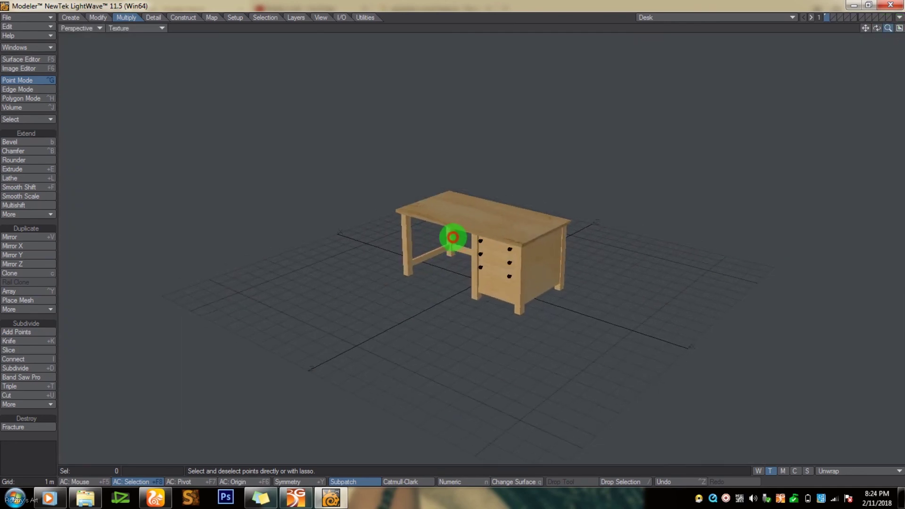
pyautogui.moveTo(878, 28); pyautogui.dragTo(452, 237)
pyautogui.moveTo(453, 237)
pyautogui.keyDown('alt'); pyautogui.mouseDown()
pyautogui.moveTo(462, 240)
pyautogui.moveTo(452, 237)
pyautogui.mouseUp(); pyautogui.keyUp('alt')
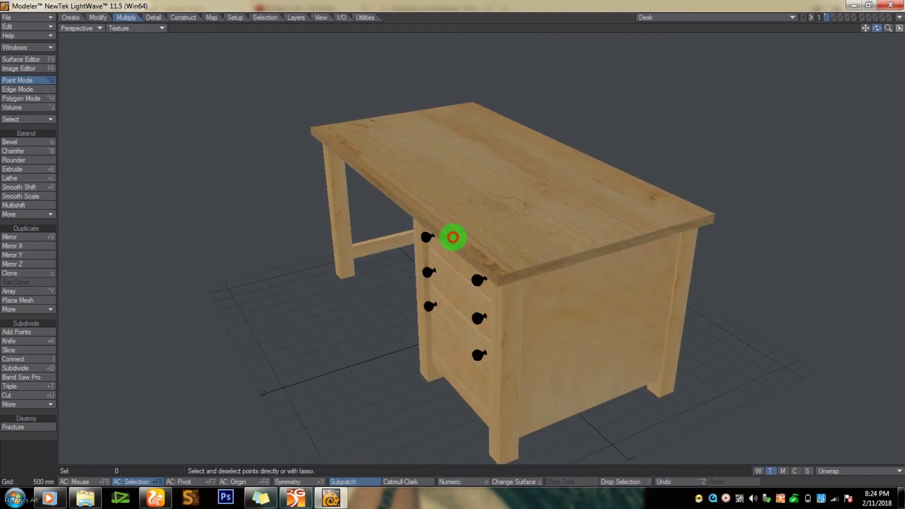